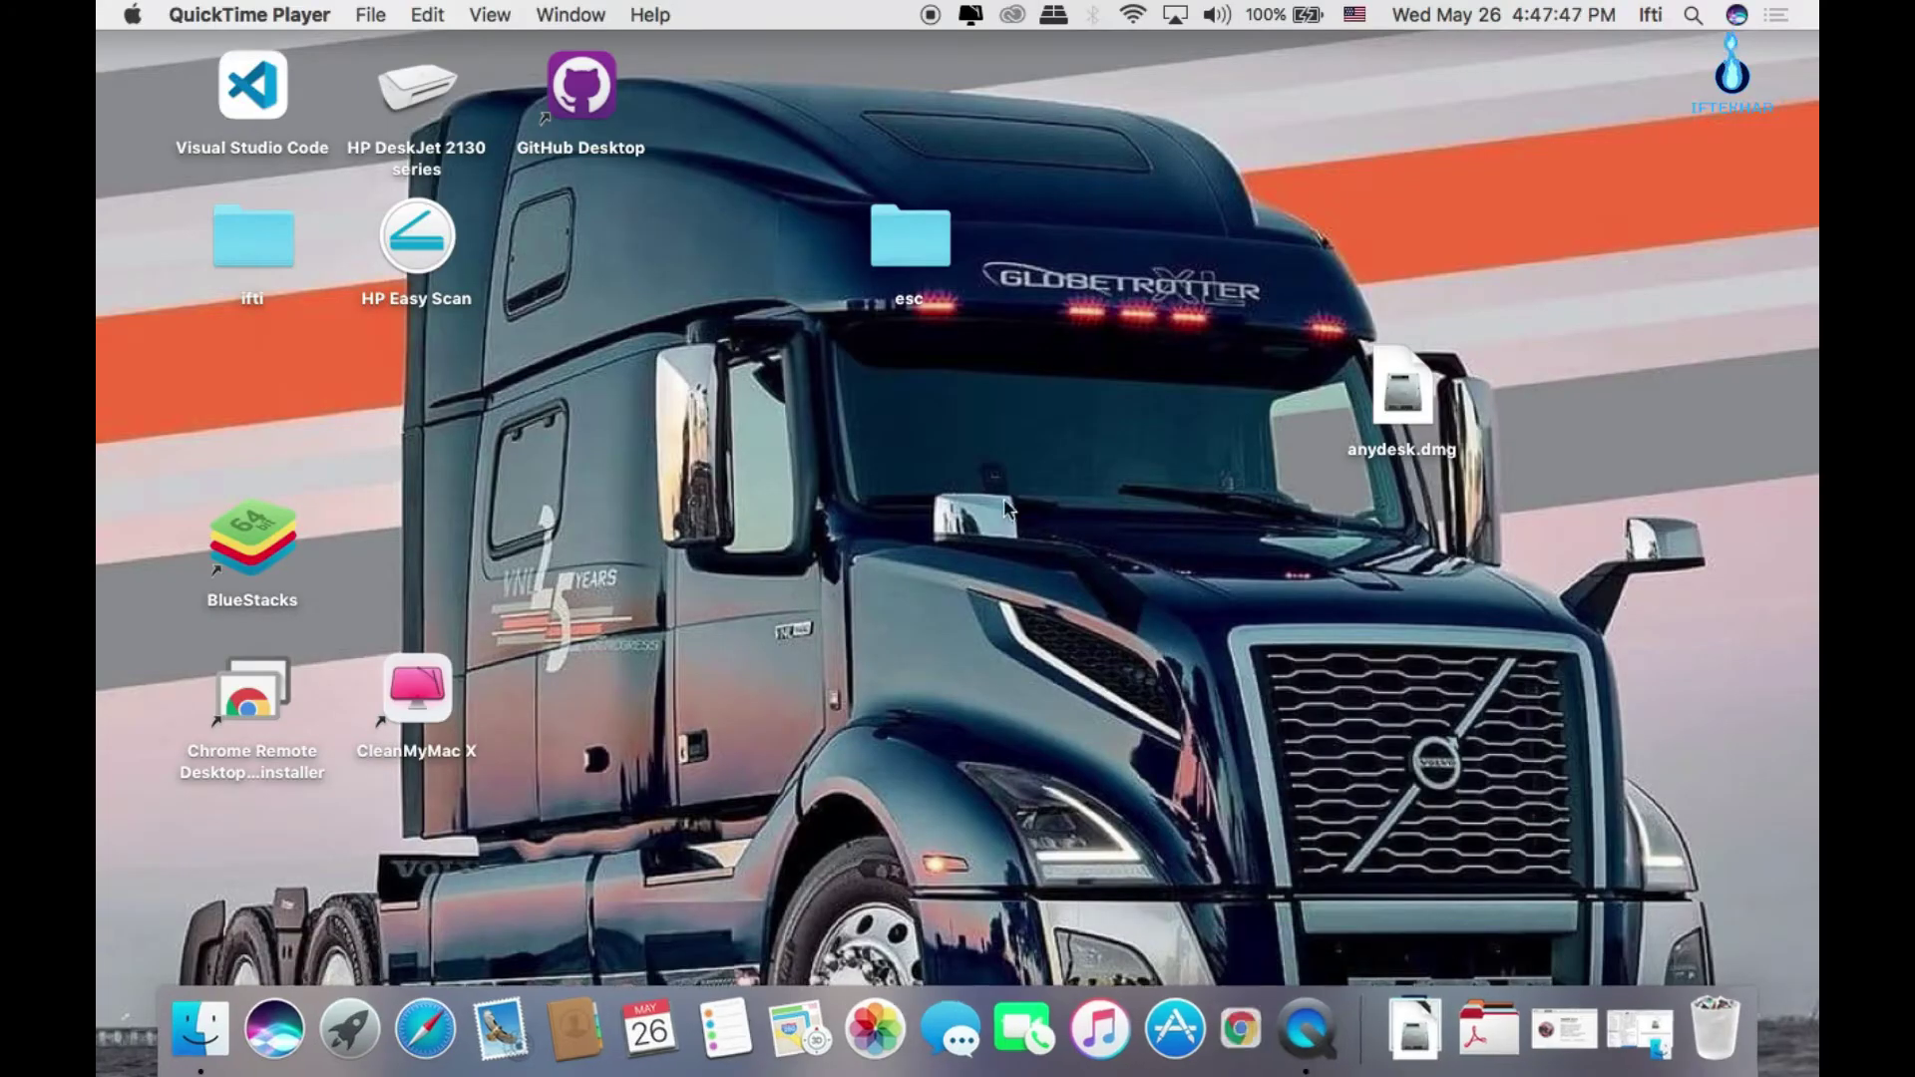
Step: Open and dismiss the desktop context menu twice
{"action": "right_click", "coordinate": [980, 300]}
{"action": "left_click", "coordinate": [818, 379]}
{"action": "right_click", "coordinate": [818, 377]}
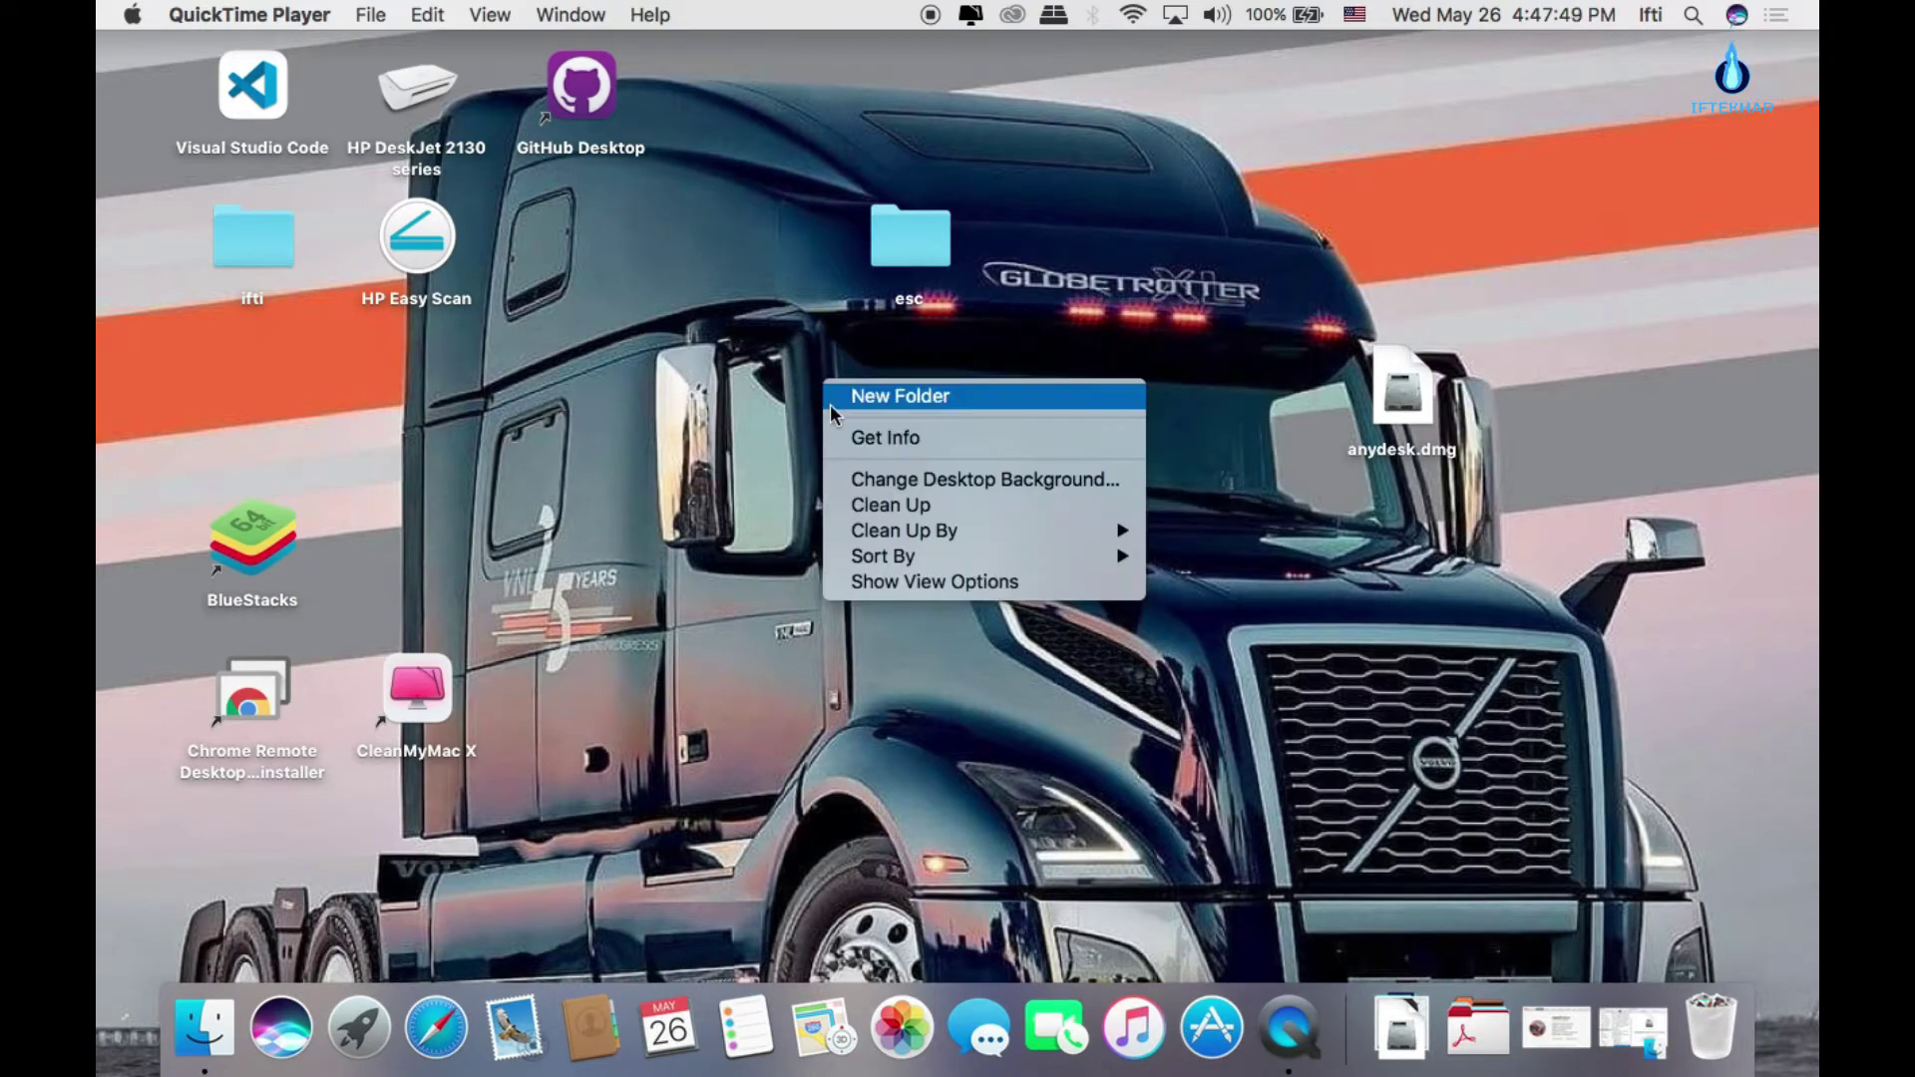
{"action": "left_click", "coordinate": [698, 482]}
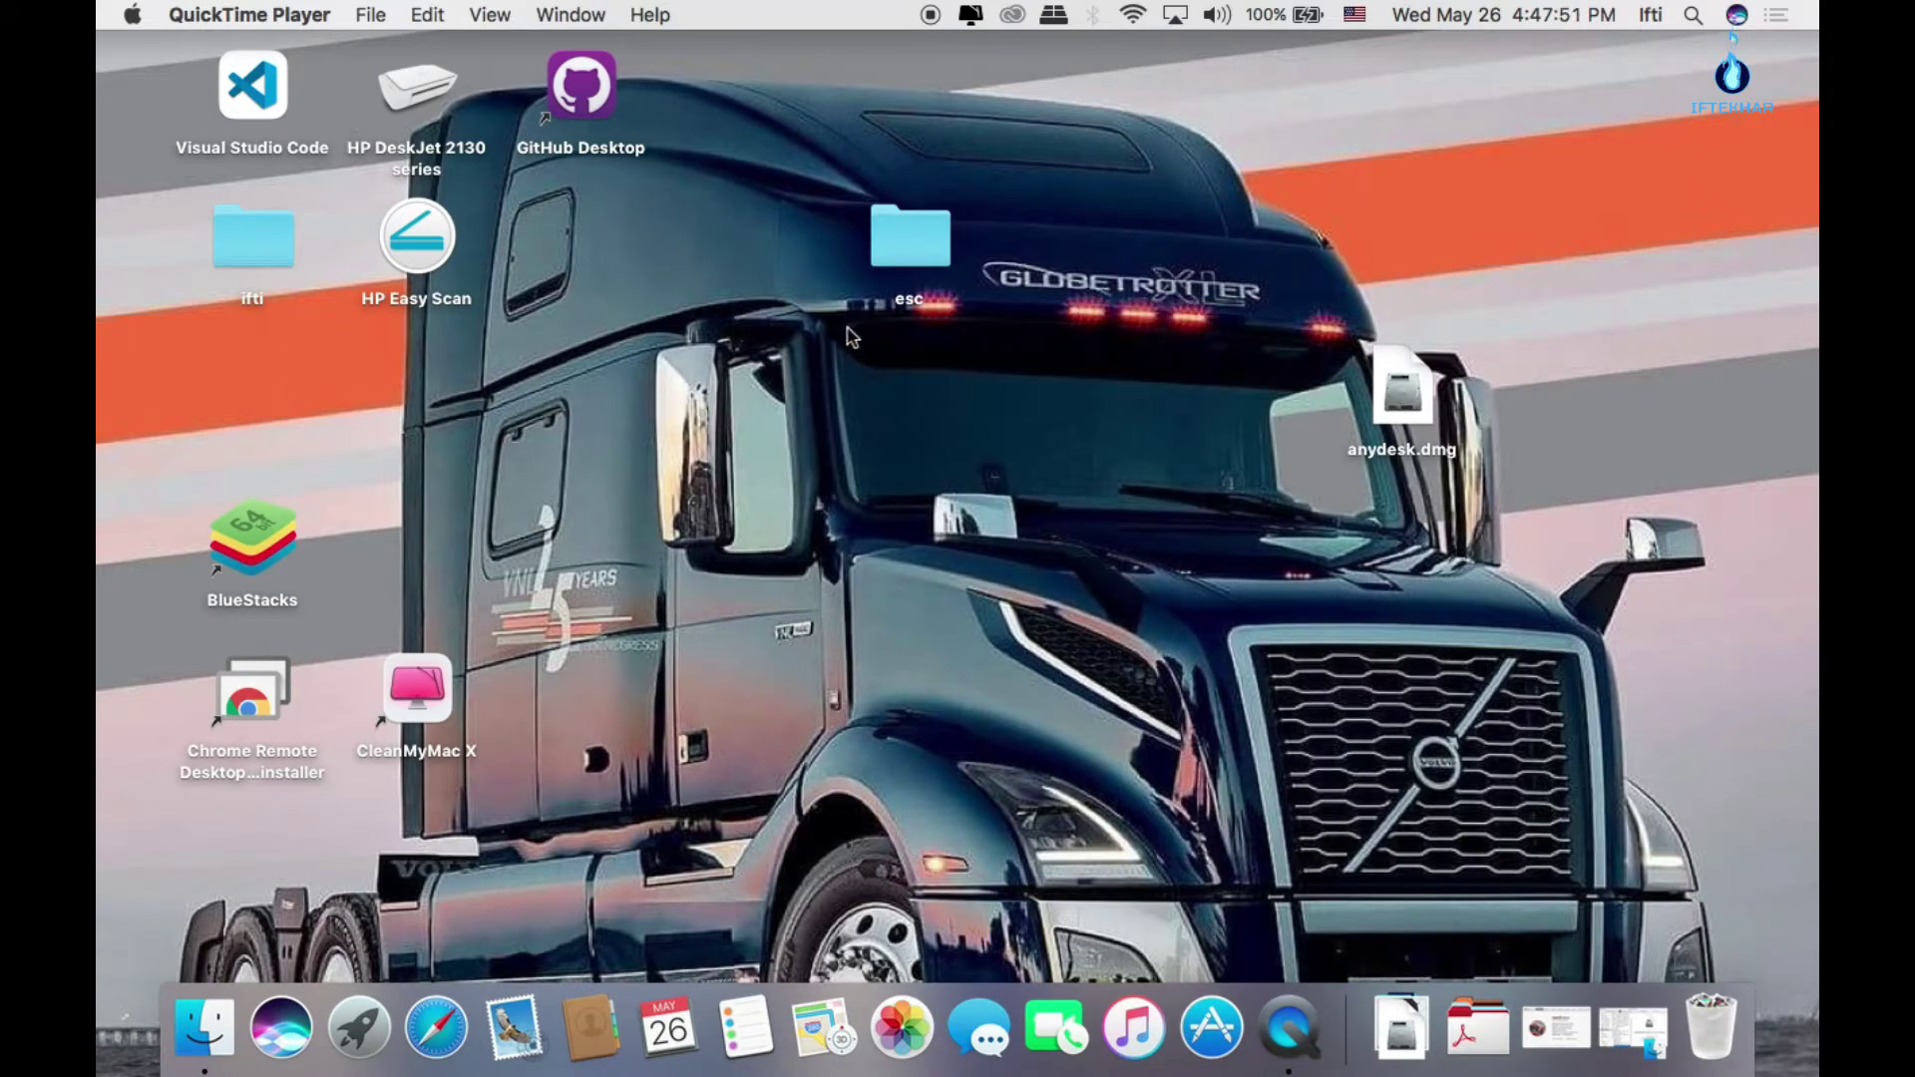
Step: Launch Google Chrome from Launchpad
{"action": "left_click", "coordinate": [358, 1028]}
{"action": "scroll", "coordinate": [740, 868], "scroll_direction": "left", "scroll_amount": 2}
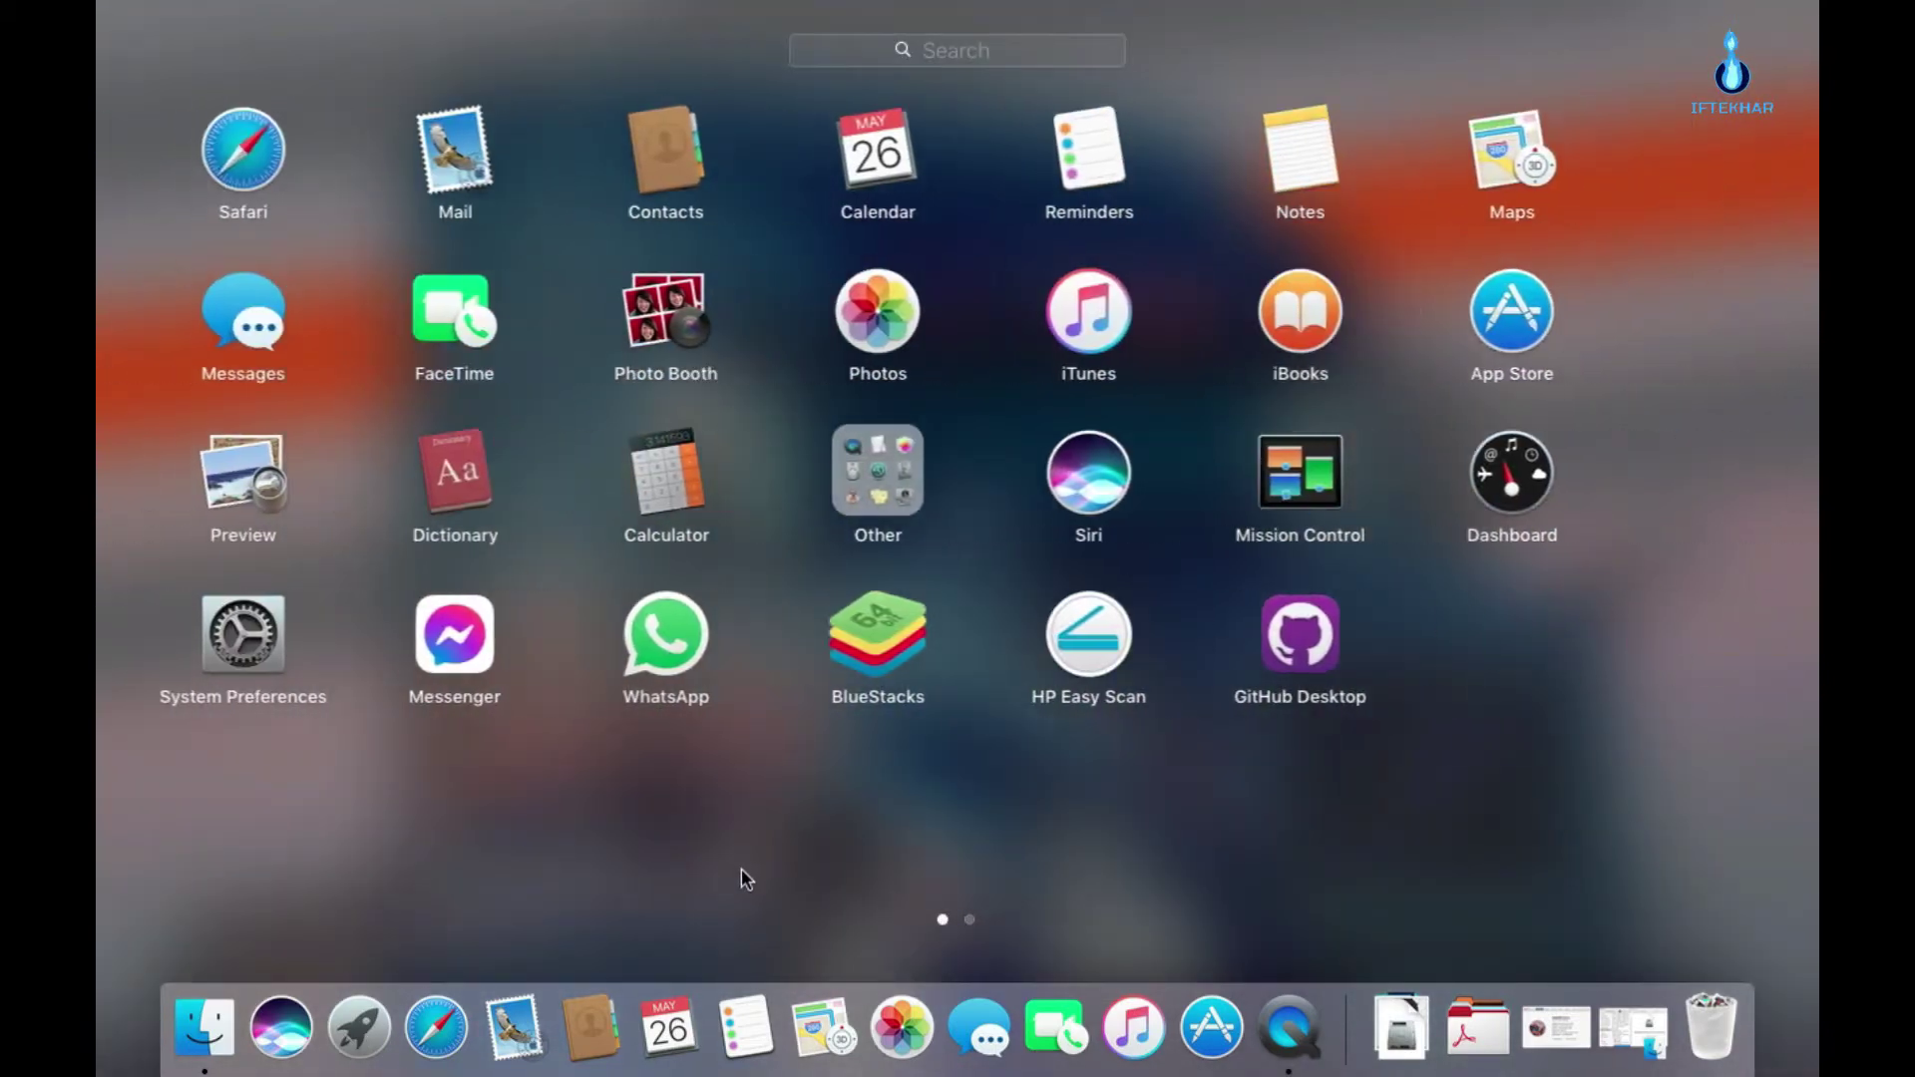
{"action": "scroll", "coordinate": [743, 876], "scroll_direction": "right", "scroll_amount": 2}
{"action": "left_click", "coordinate": [986, 349]}
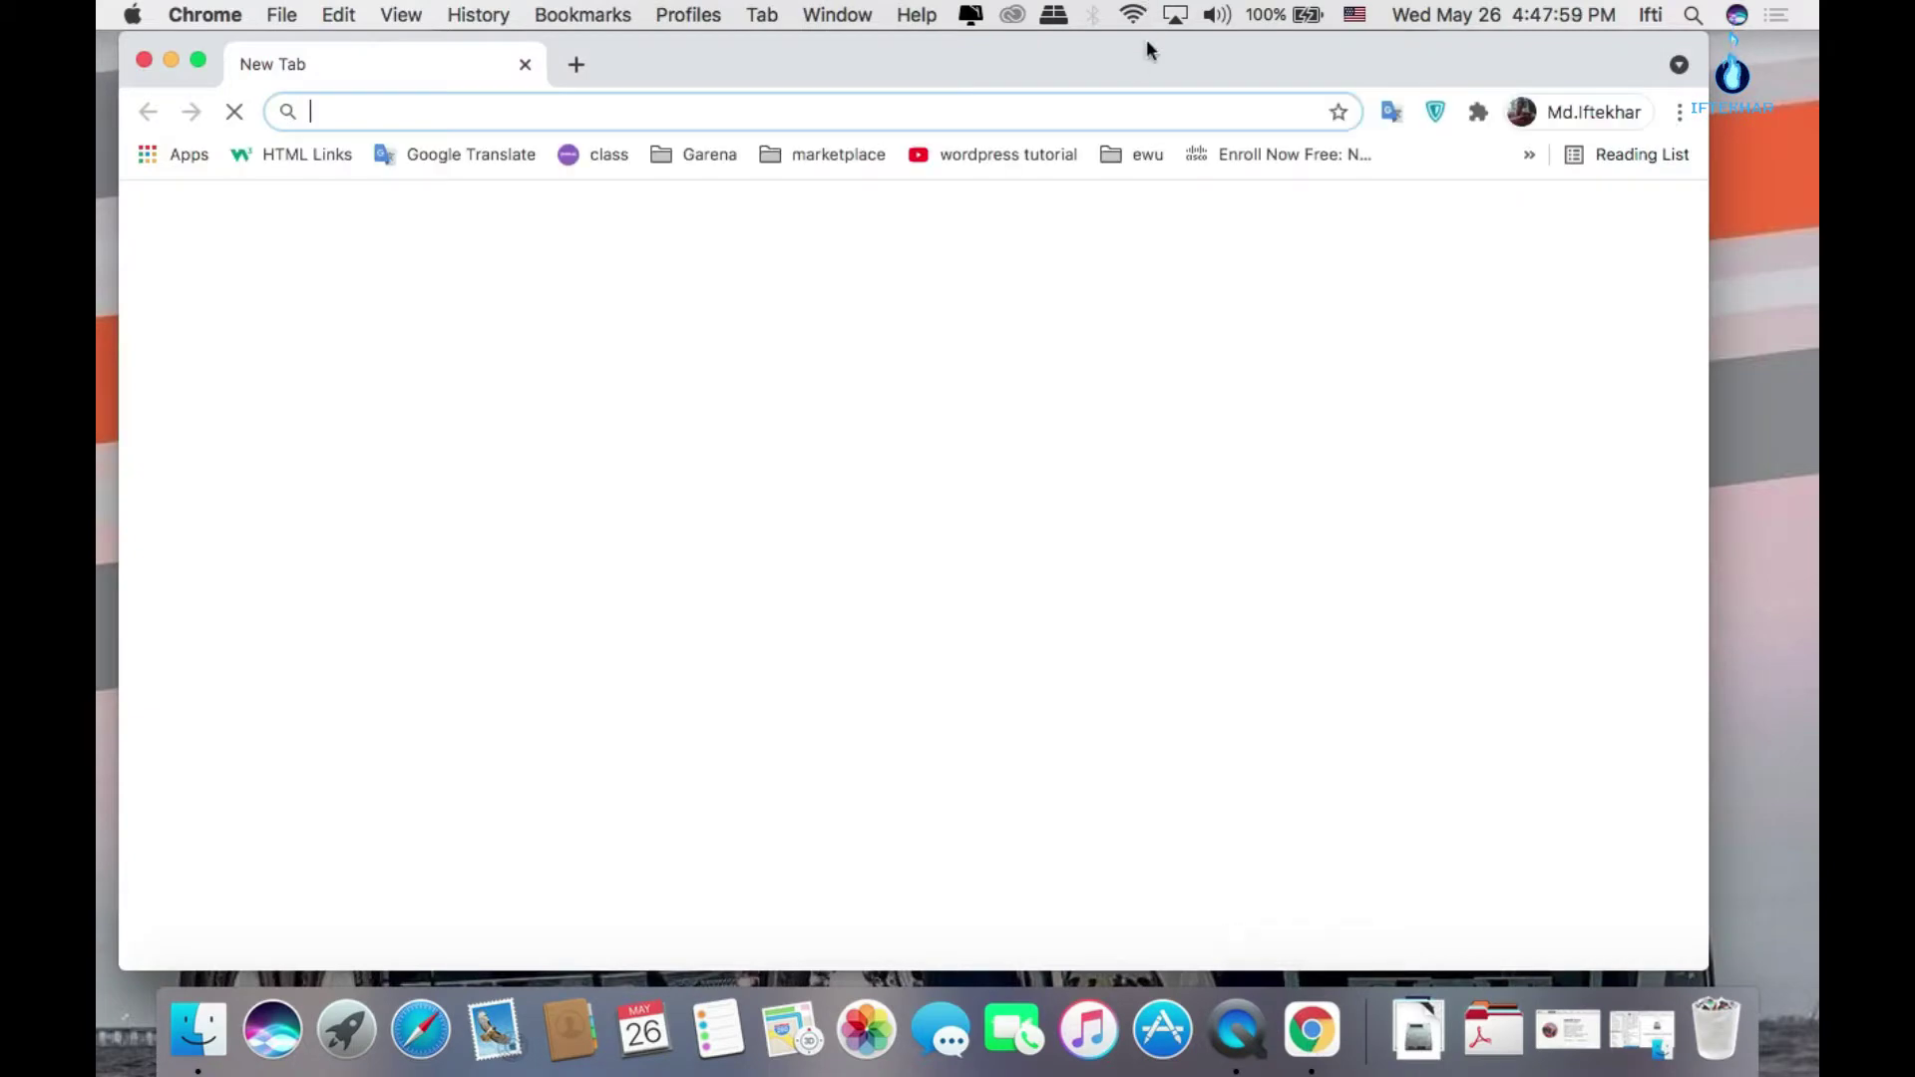
Step: Make the Chrome window full screen and enter 'you' to load youtube.com
{"action": "left_click_drag", "start_coordinate": [1146, 47], "coordinate": [1218, 64]}
{"action": "left_click", "coordinate": [267, 66]}
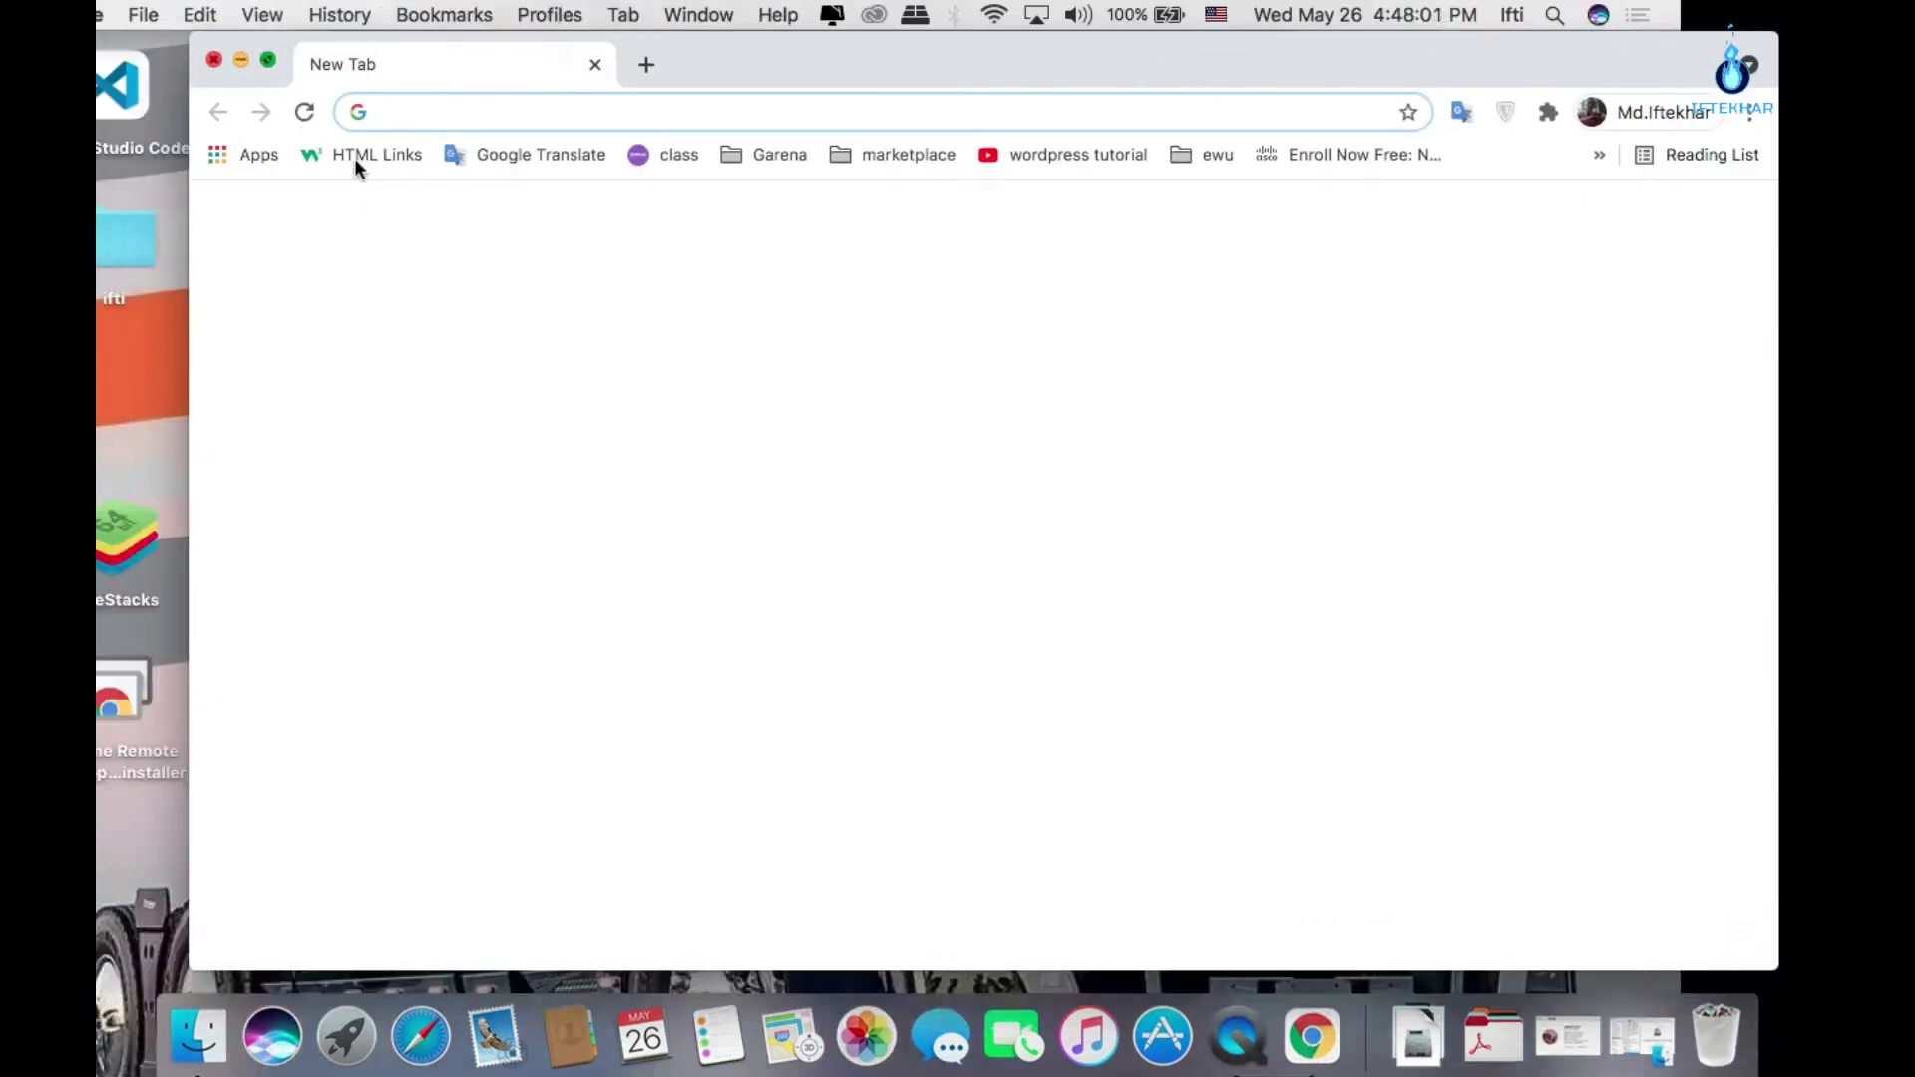
{"action": "left_click", "coordinate": [451, 84]}
{"action": "type", "text": "you"}
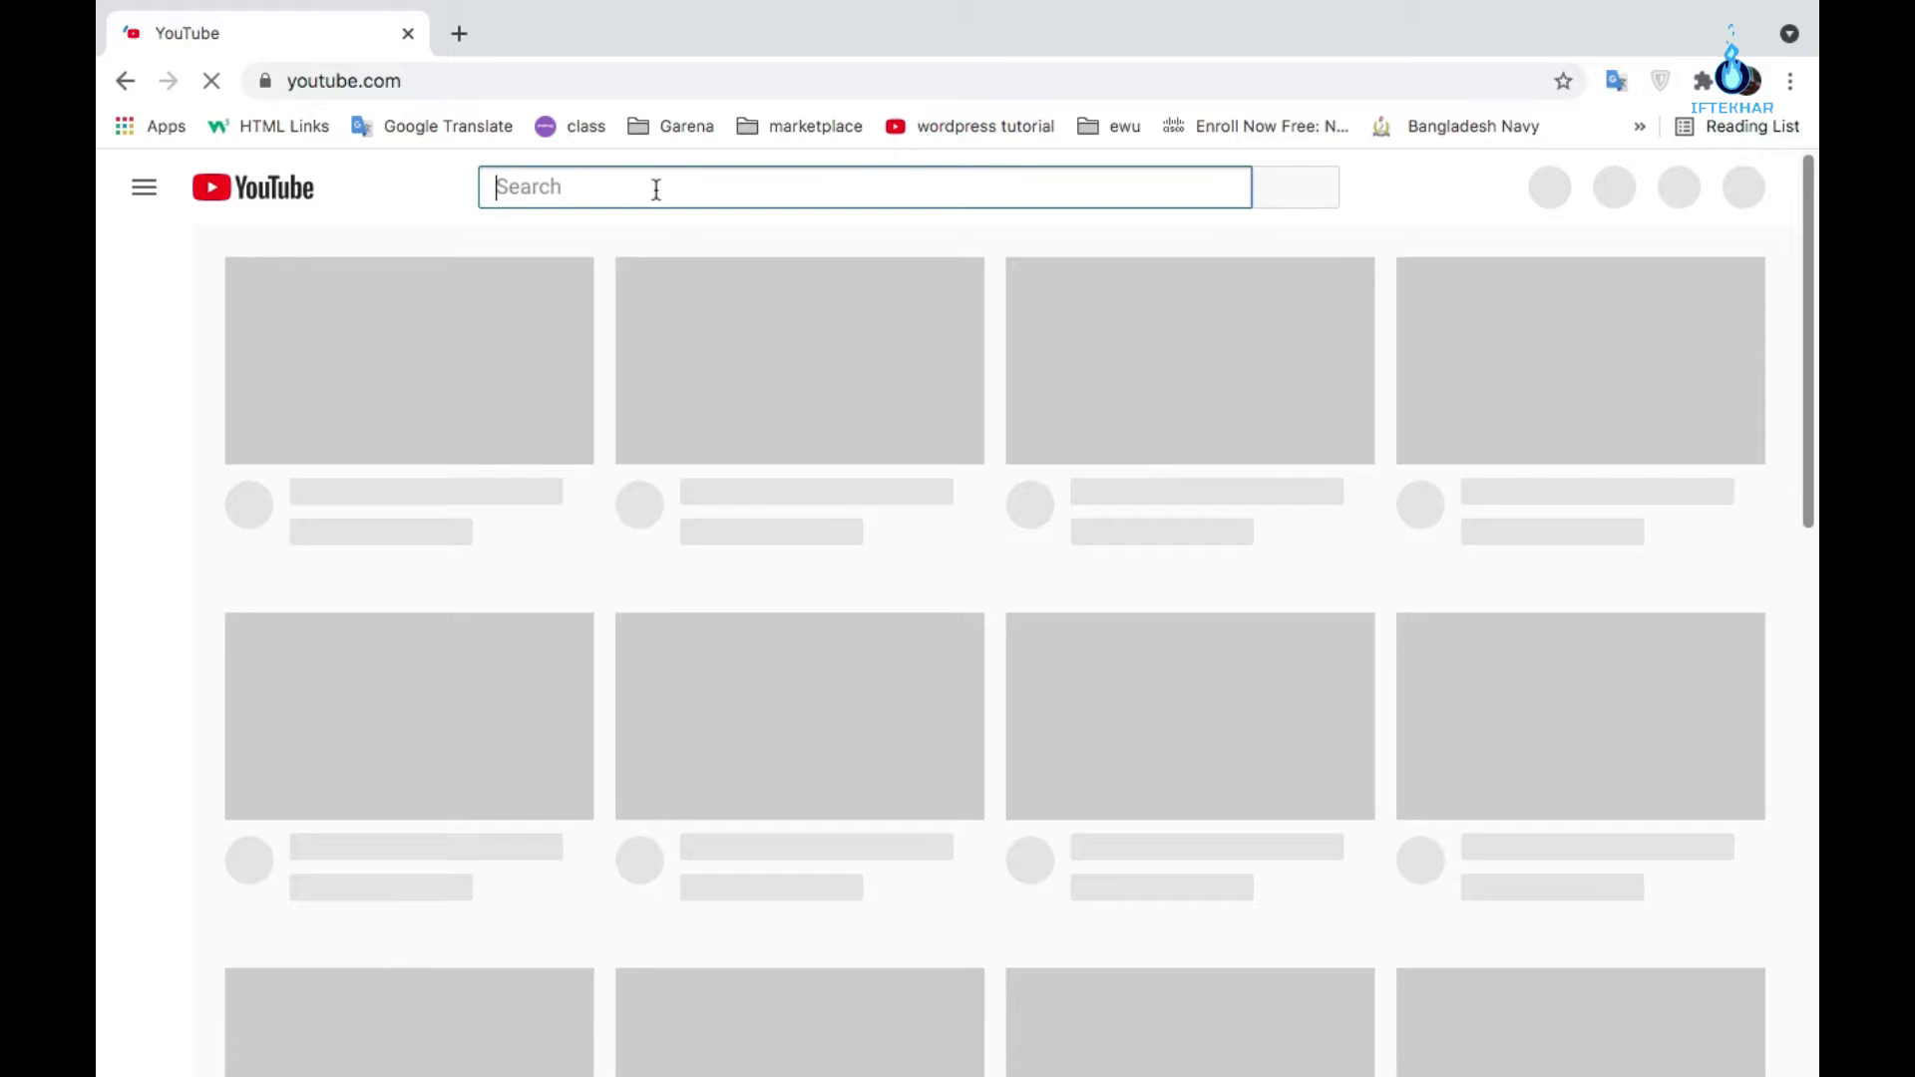
Step: Search YouTube for 'glimpse of ifti' and open the Glimpse of IFTI channel
{"action": "type", "text": "glimp"}
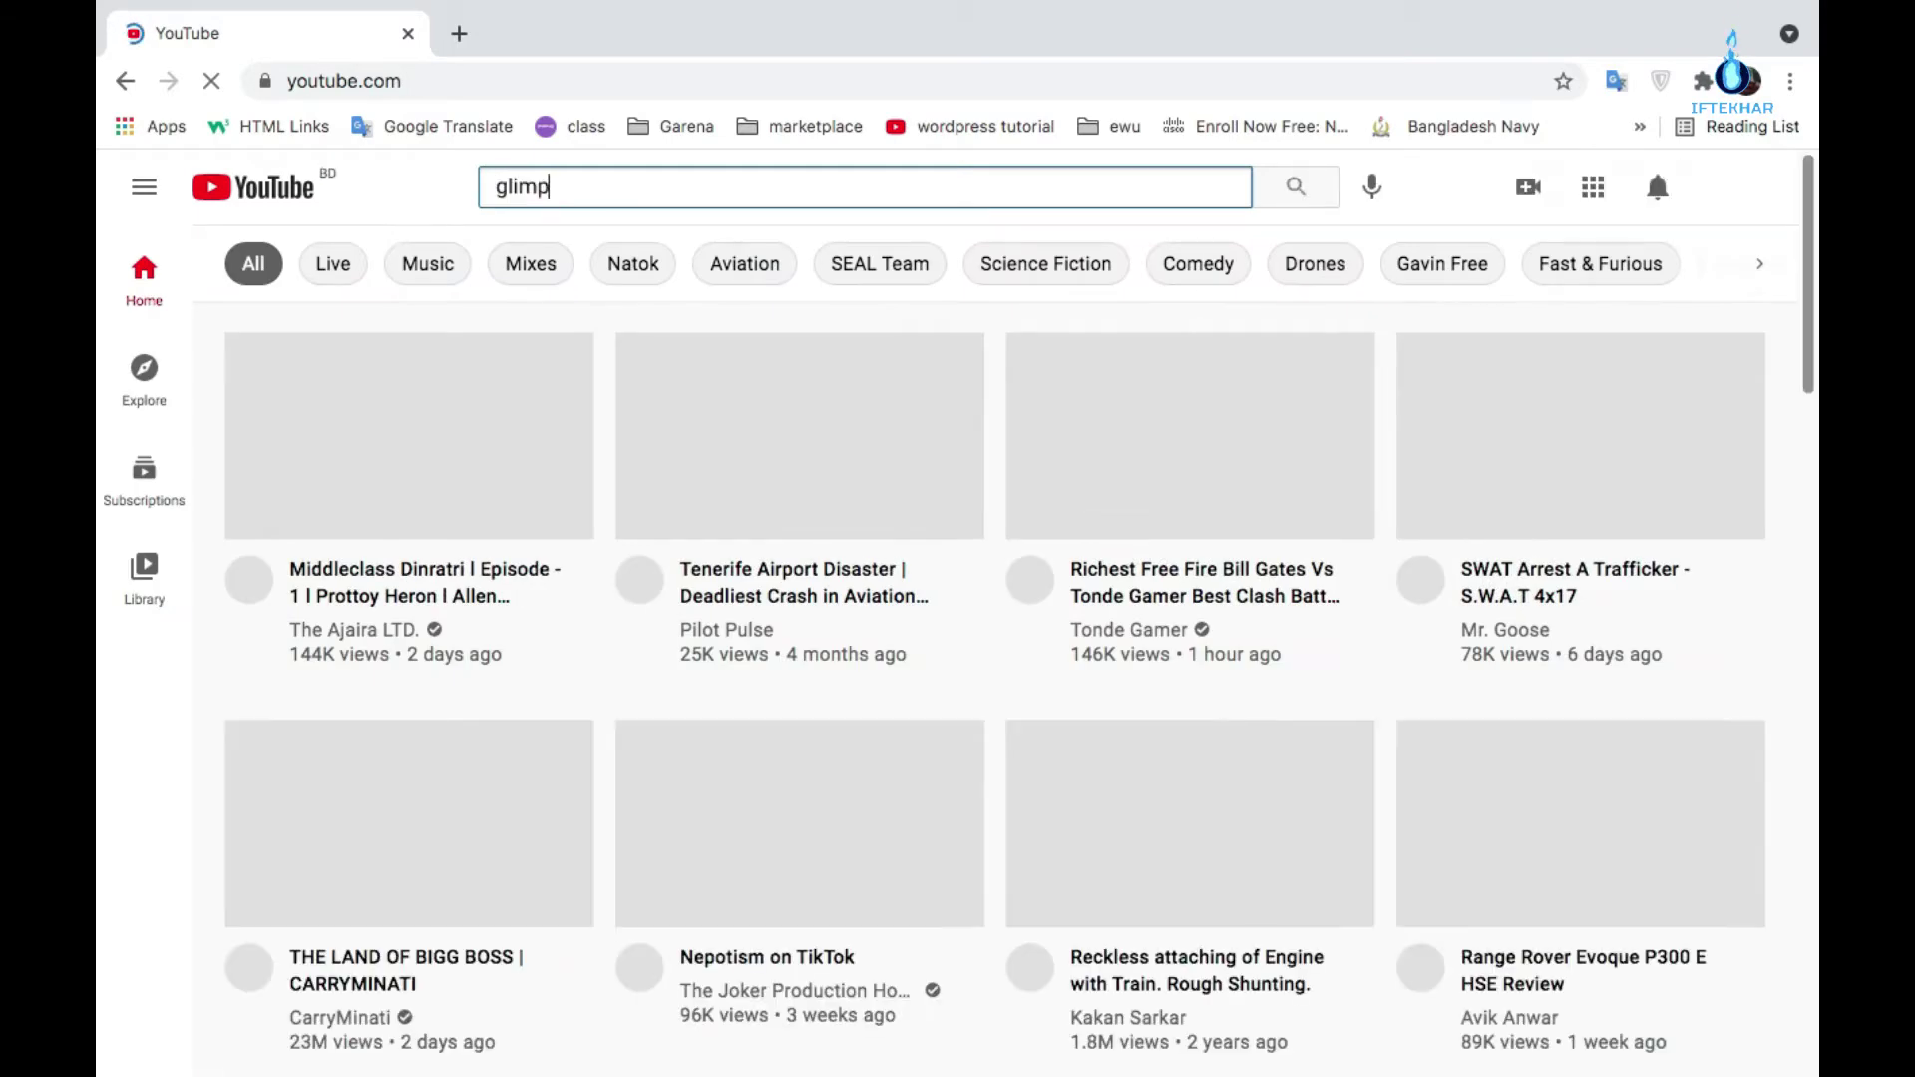
{"action": "type", "text": "se of ifti"}
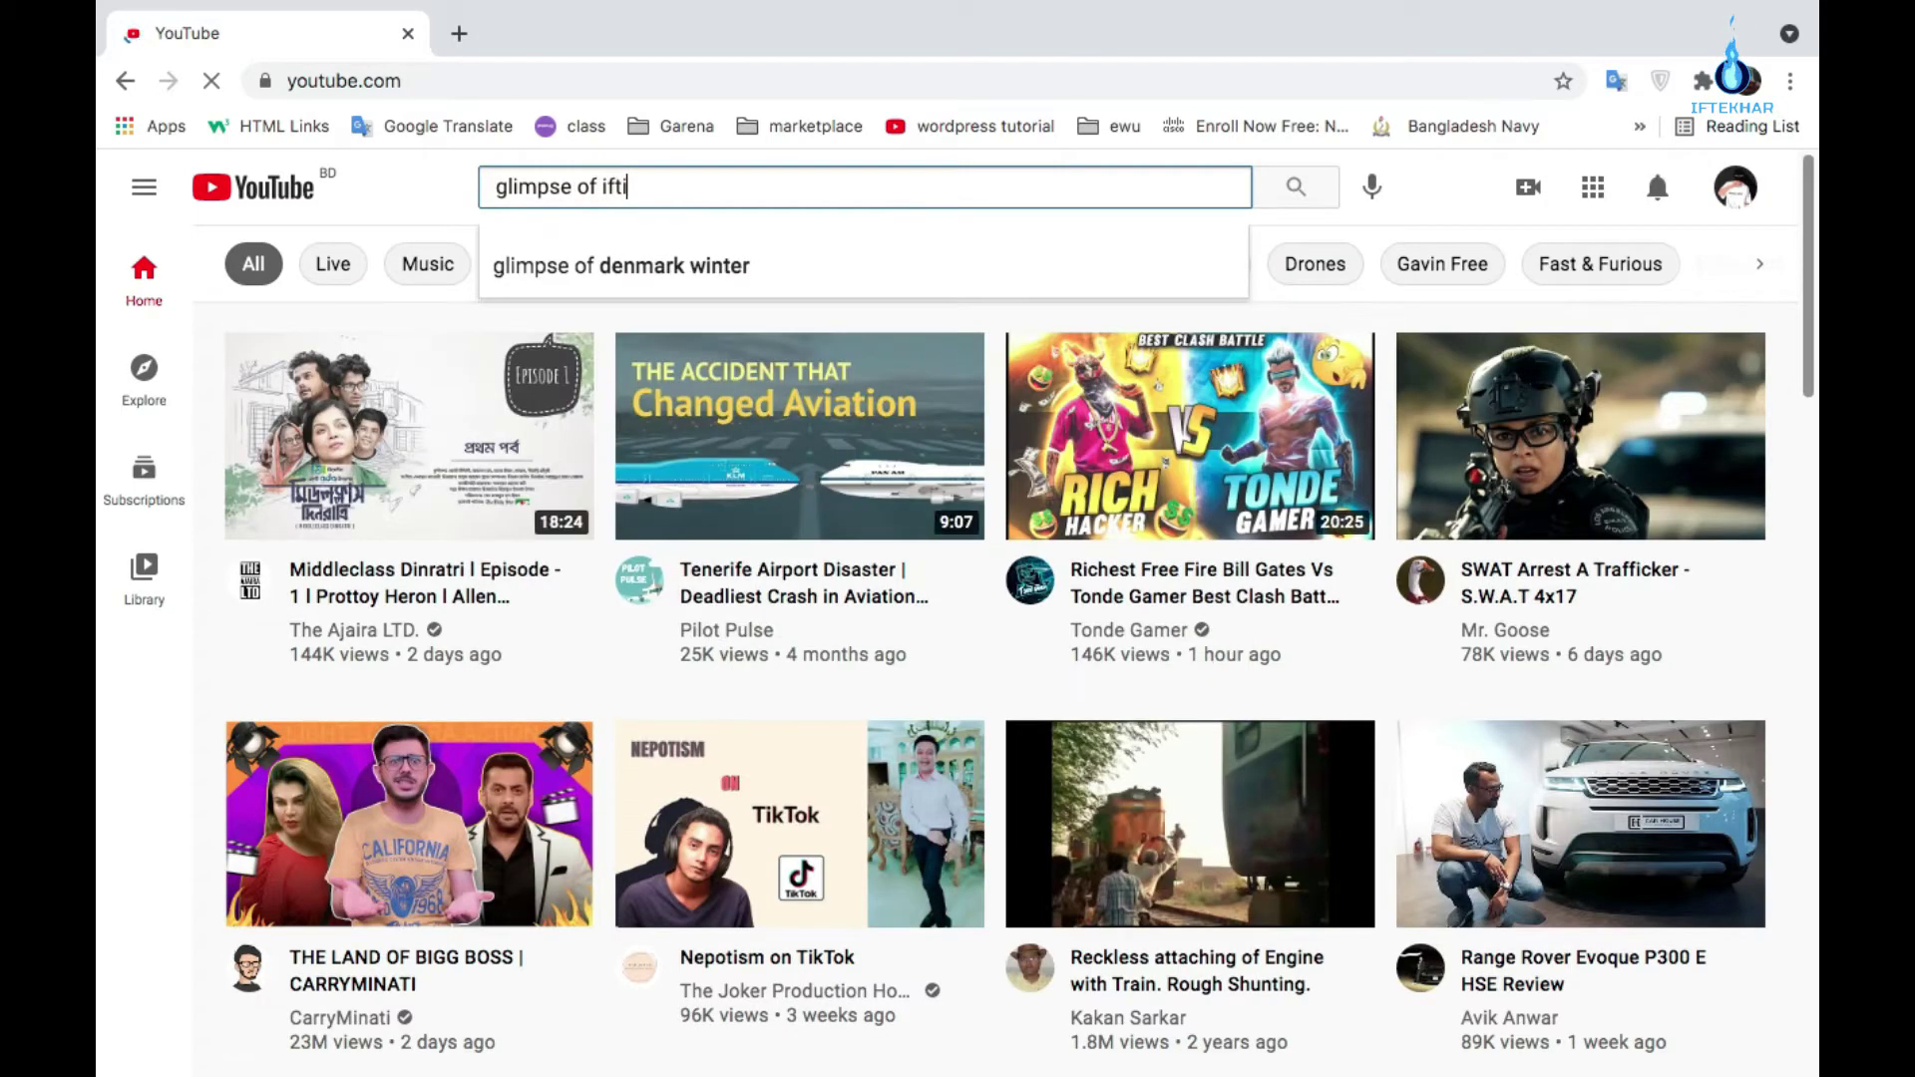
{"action": "key", "text": "Return"}
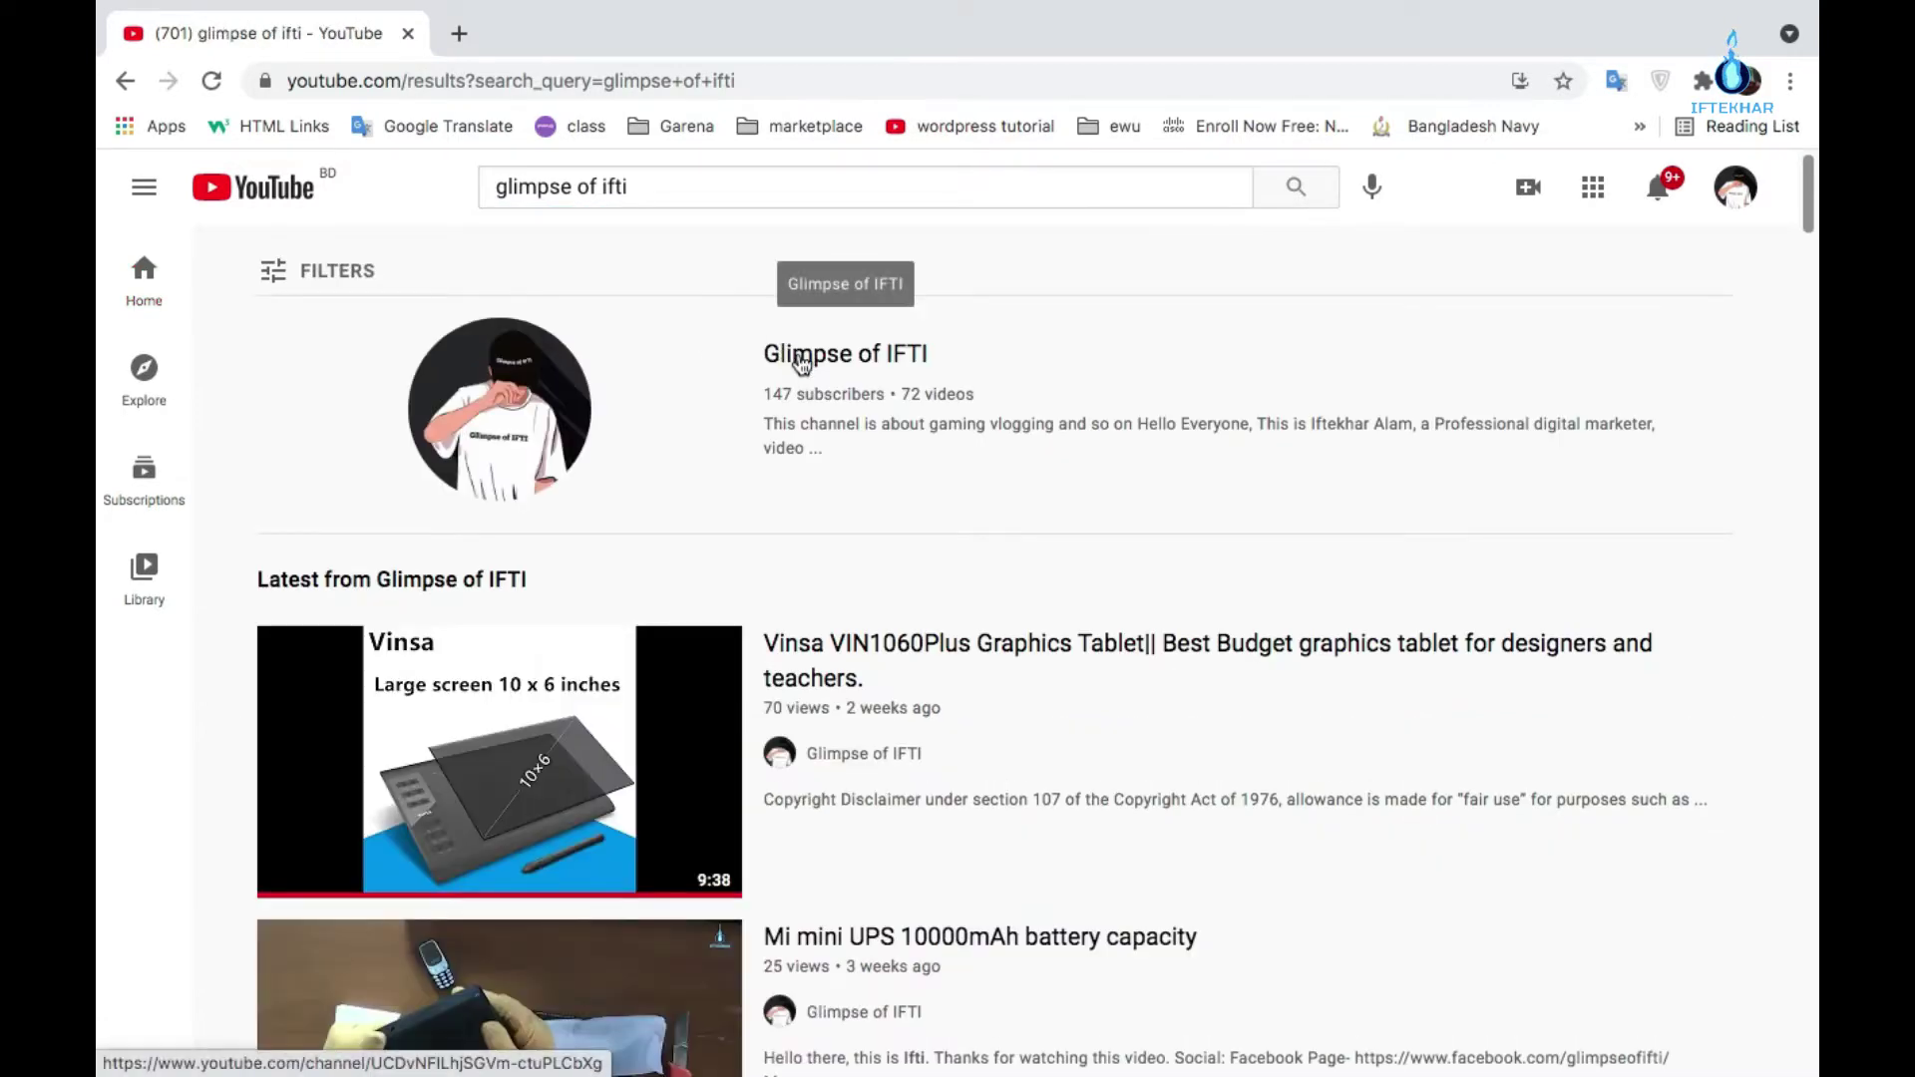
{"action": "left_click", "coordinate": [801, 361]}
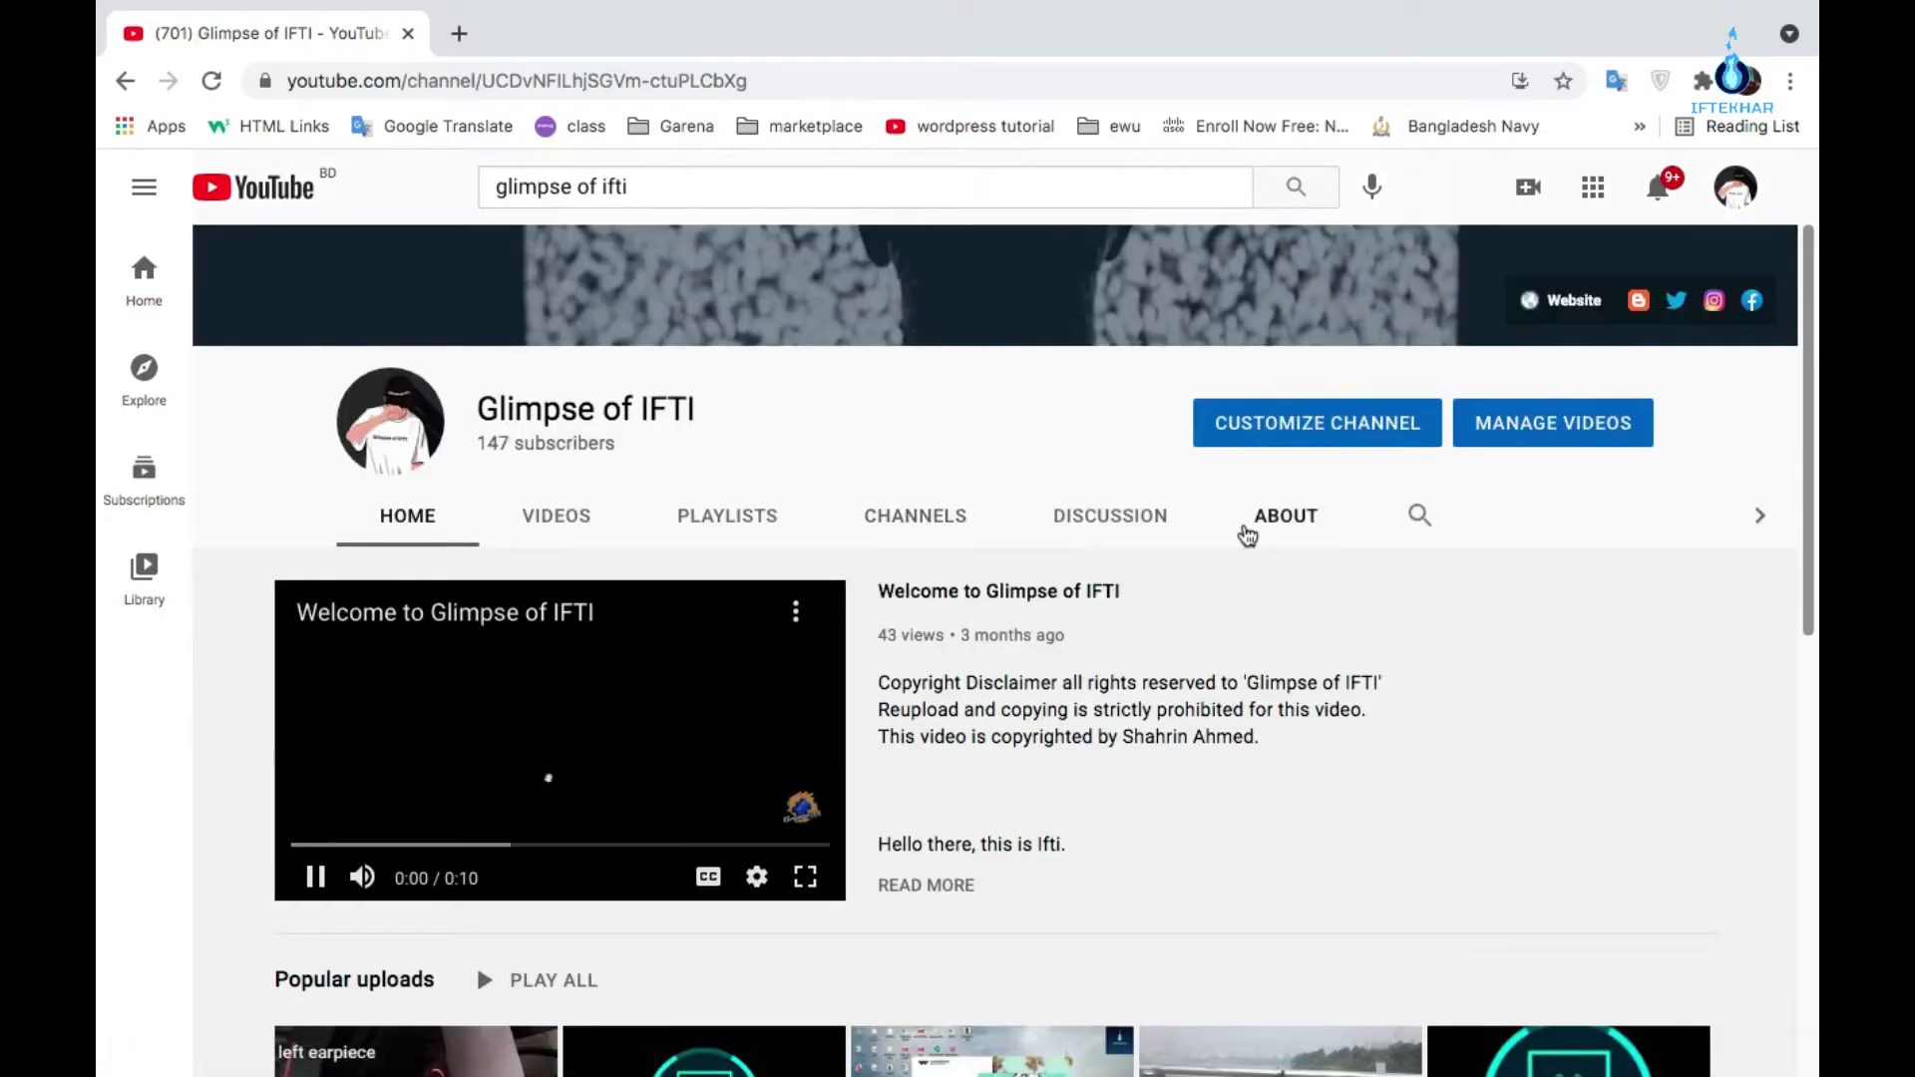
Step: Open the channel's About page and follow its Website link
{"action": "left_click", "coordinate": [1251, 528]}
{"action": "scroll", "coordinate": [1088, 567], "scroll_direction": "down", "scroll_amount": 7}
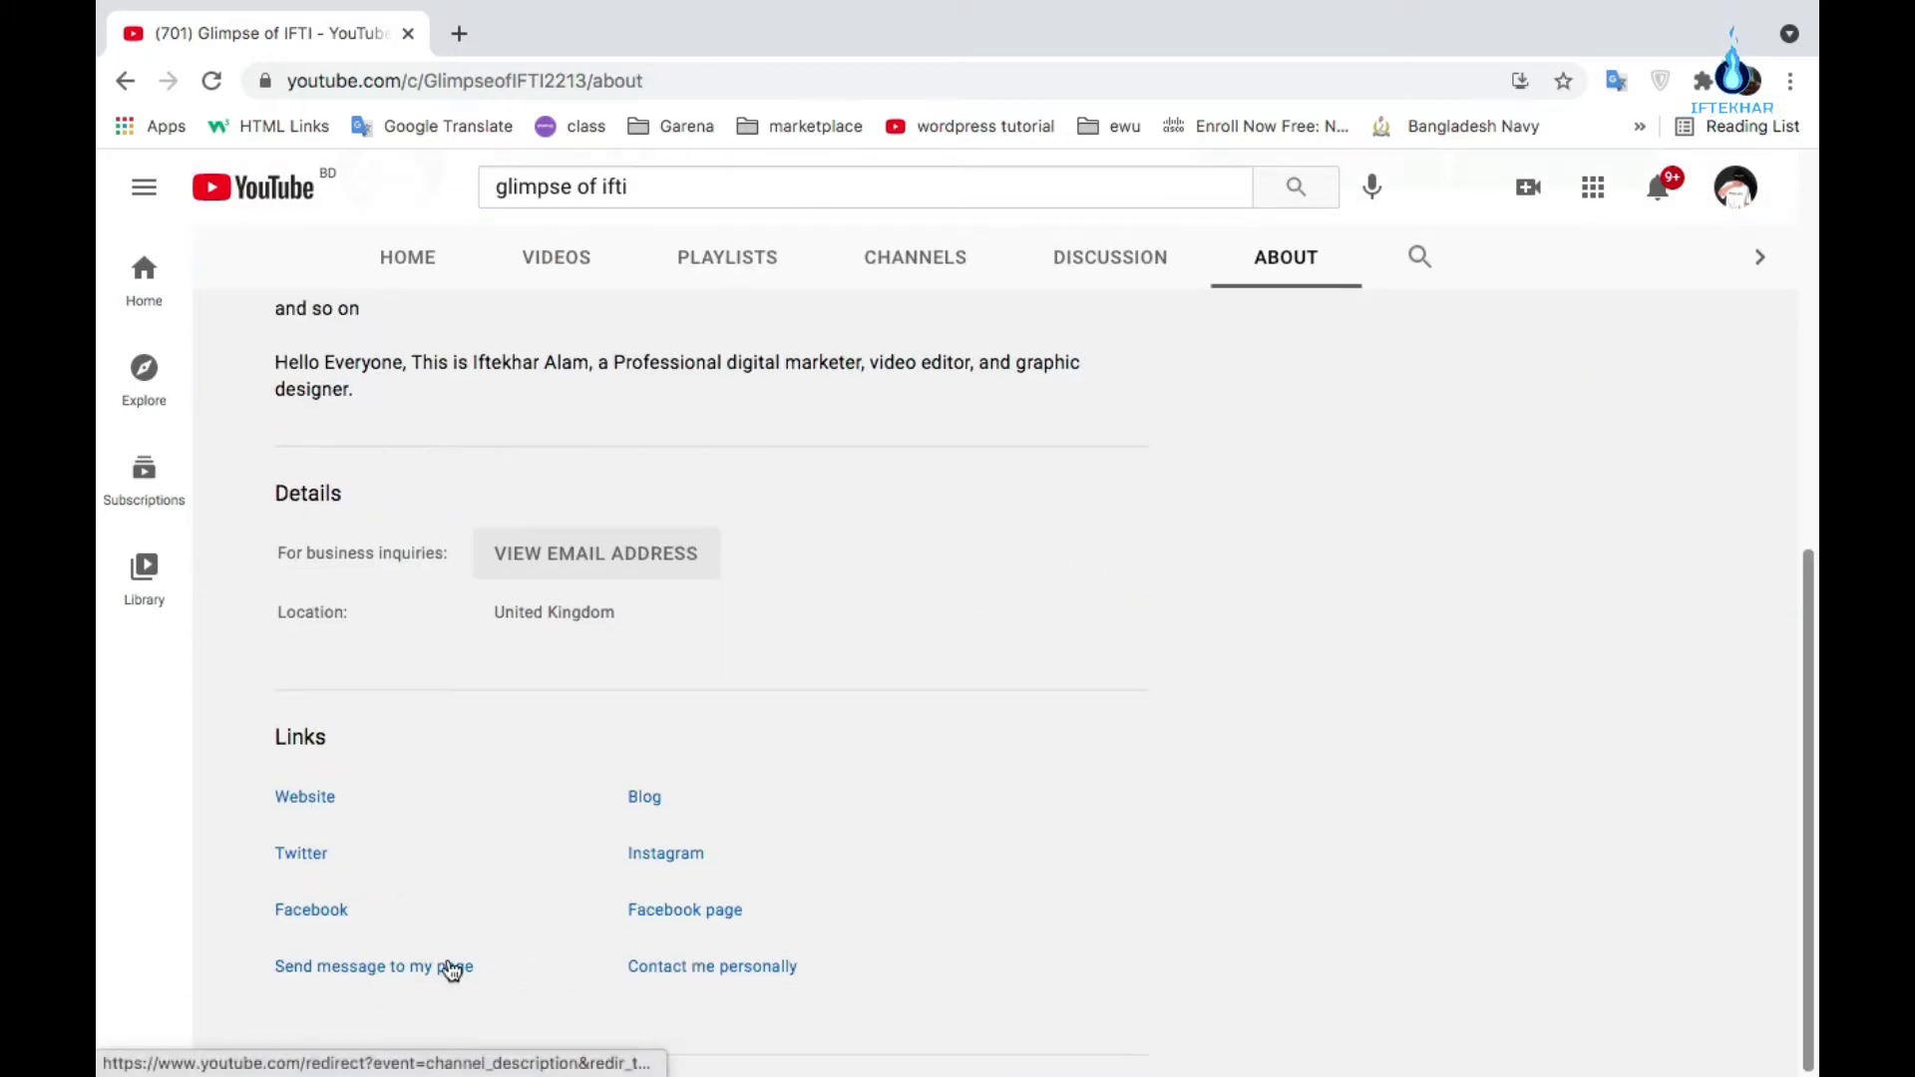
{"action": "scroll", "coordinate": [482, 957], "scroll_direction": "up", "scroll_amount": 10}
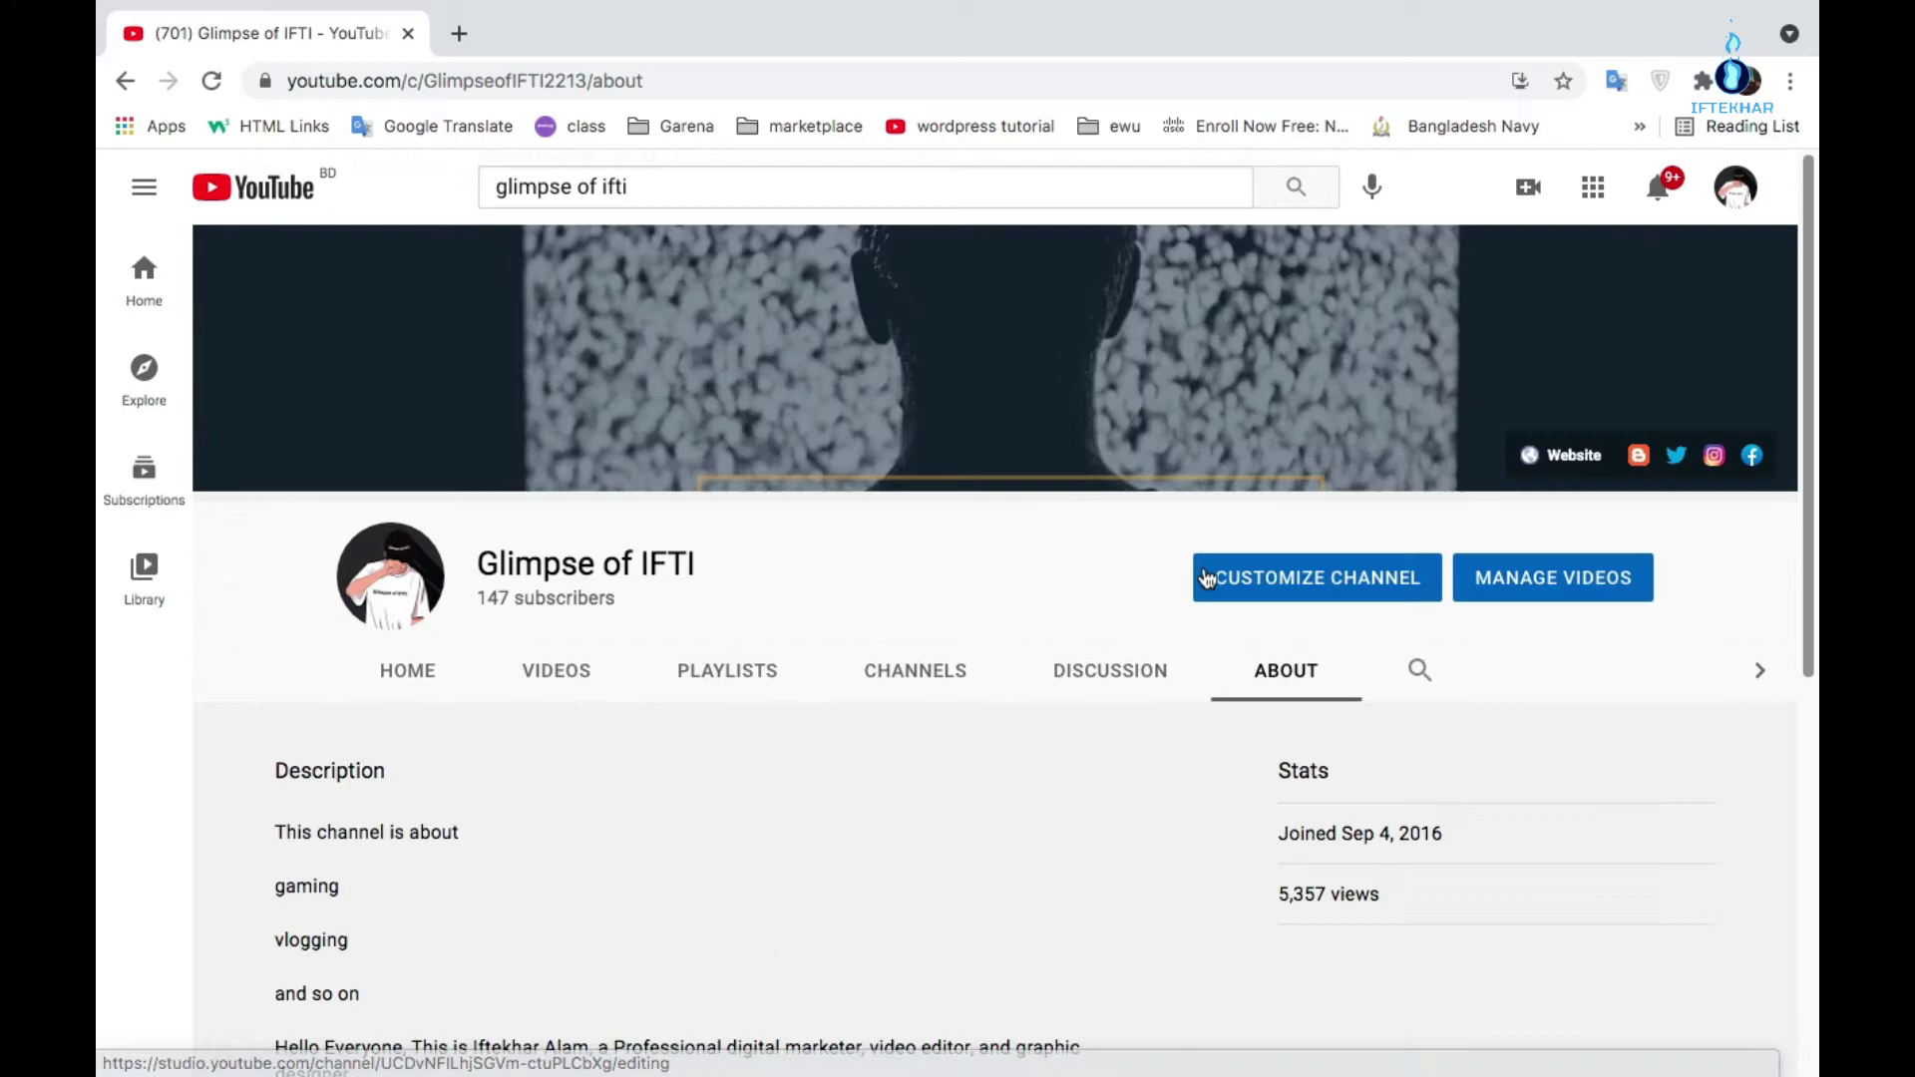
{"action": "left_click", "coordinate": [1571, 459]}
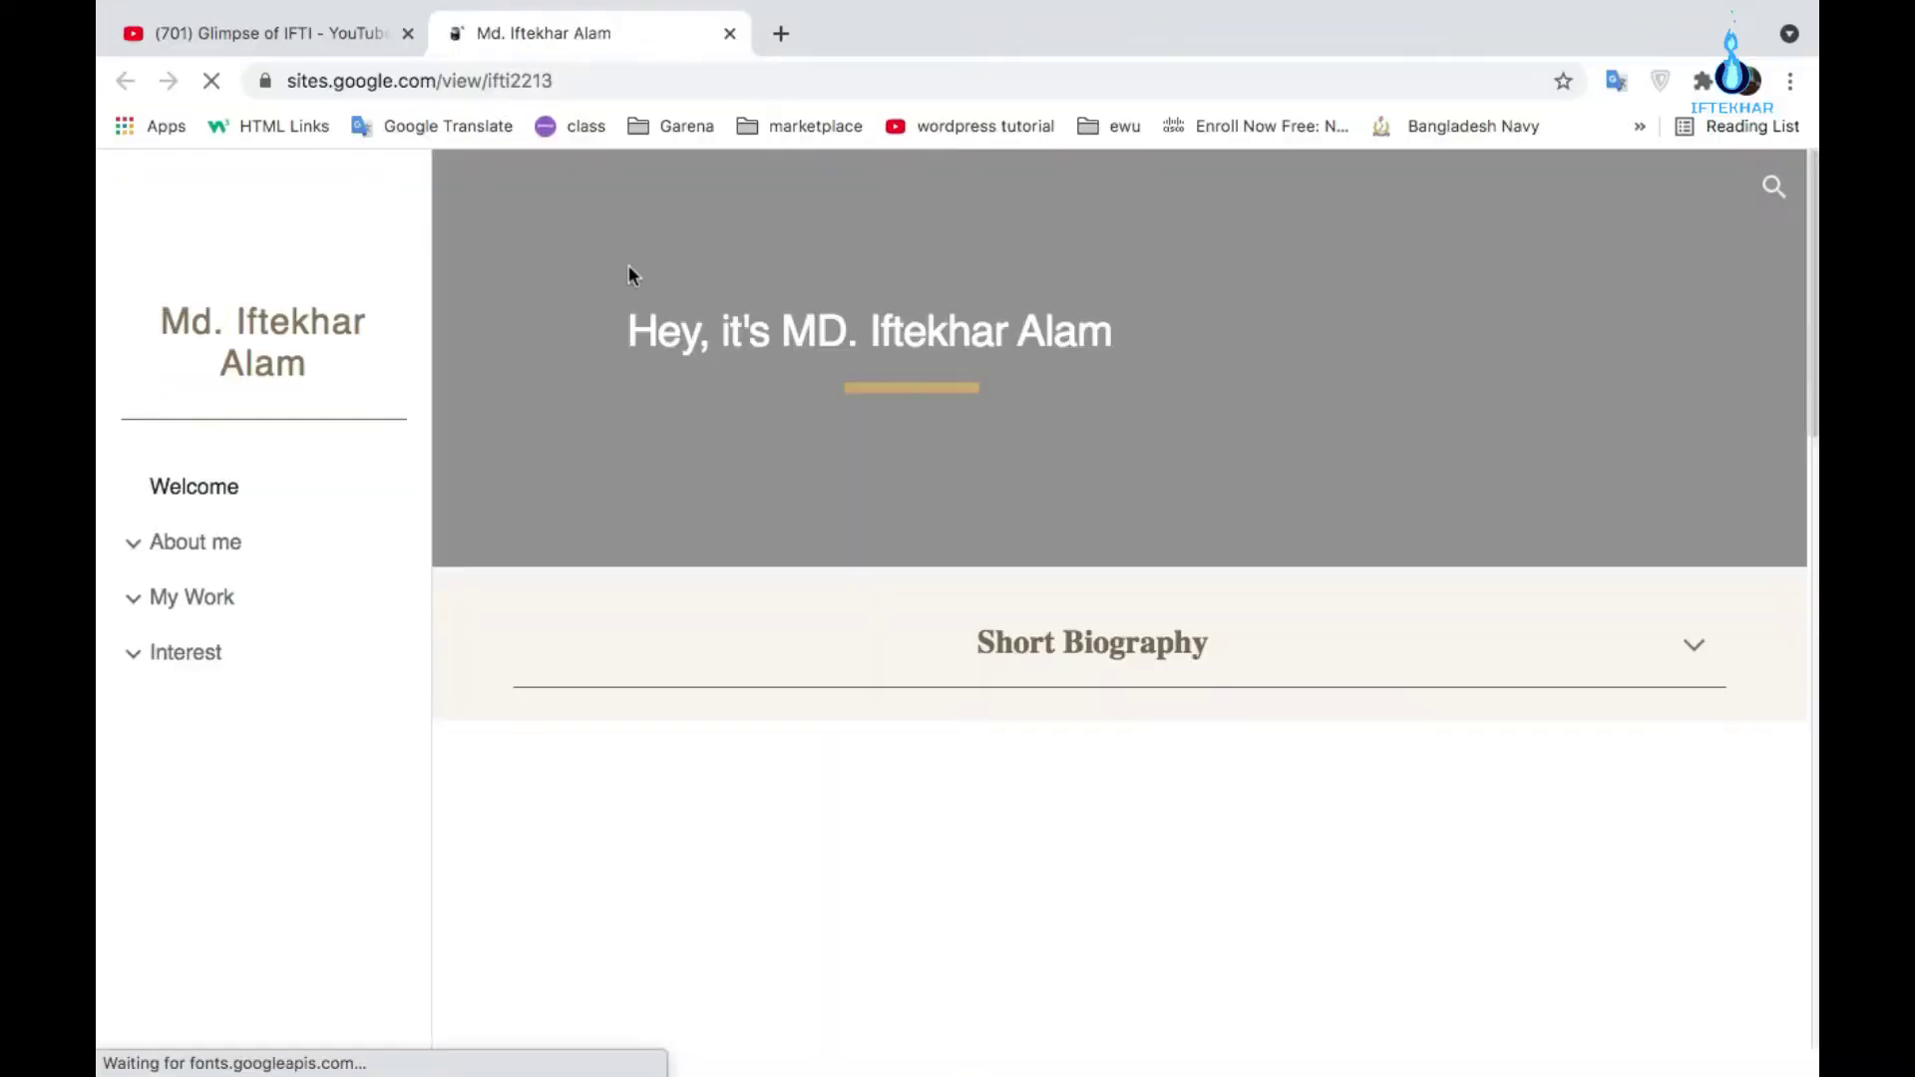
Step: View the site's My Work page, then follow the Glimpse of IFTI link back
{"action": "left_click", "coordinate": [217, 604]}
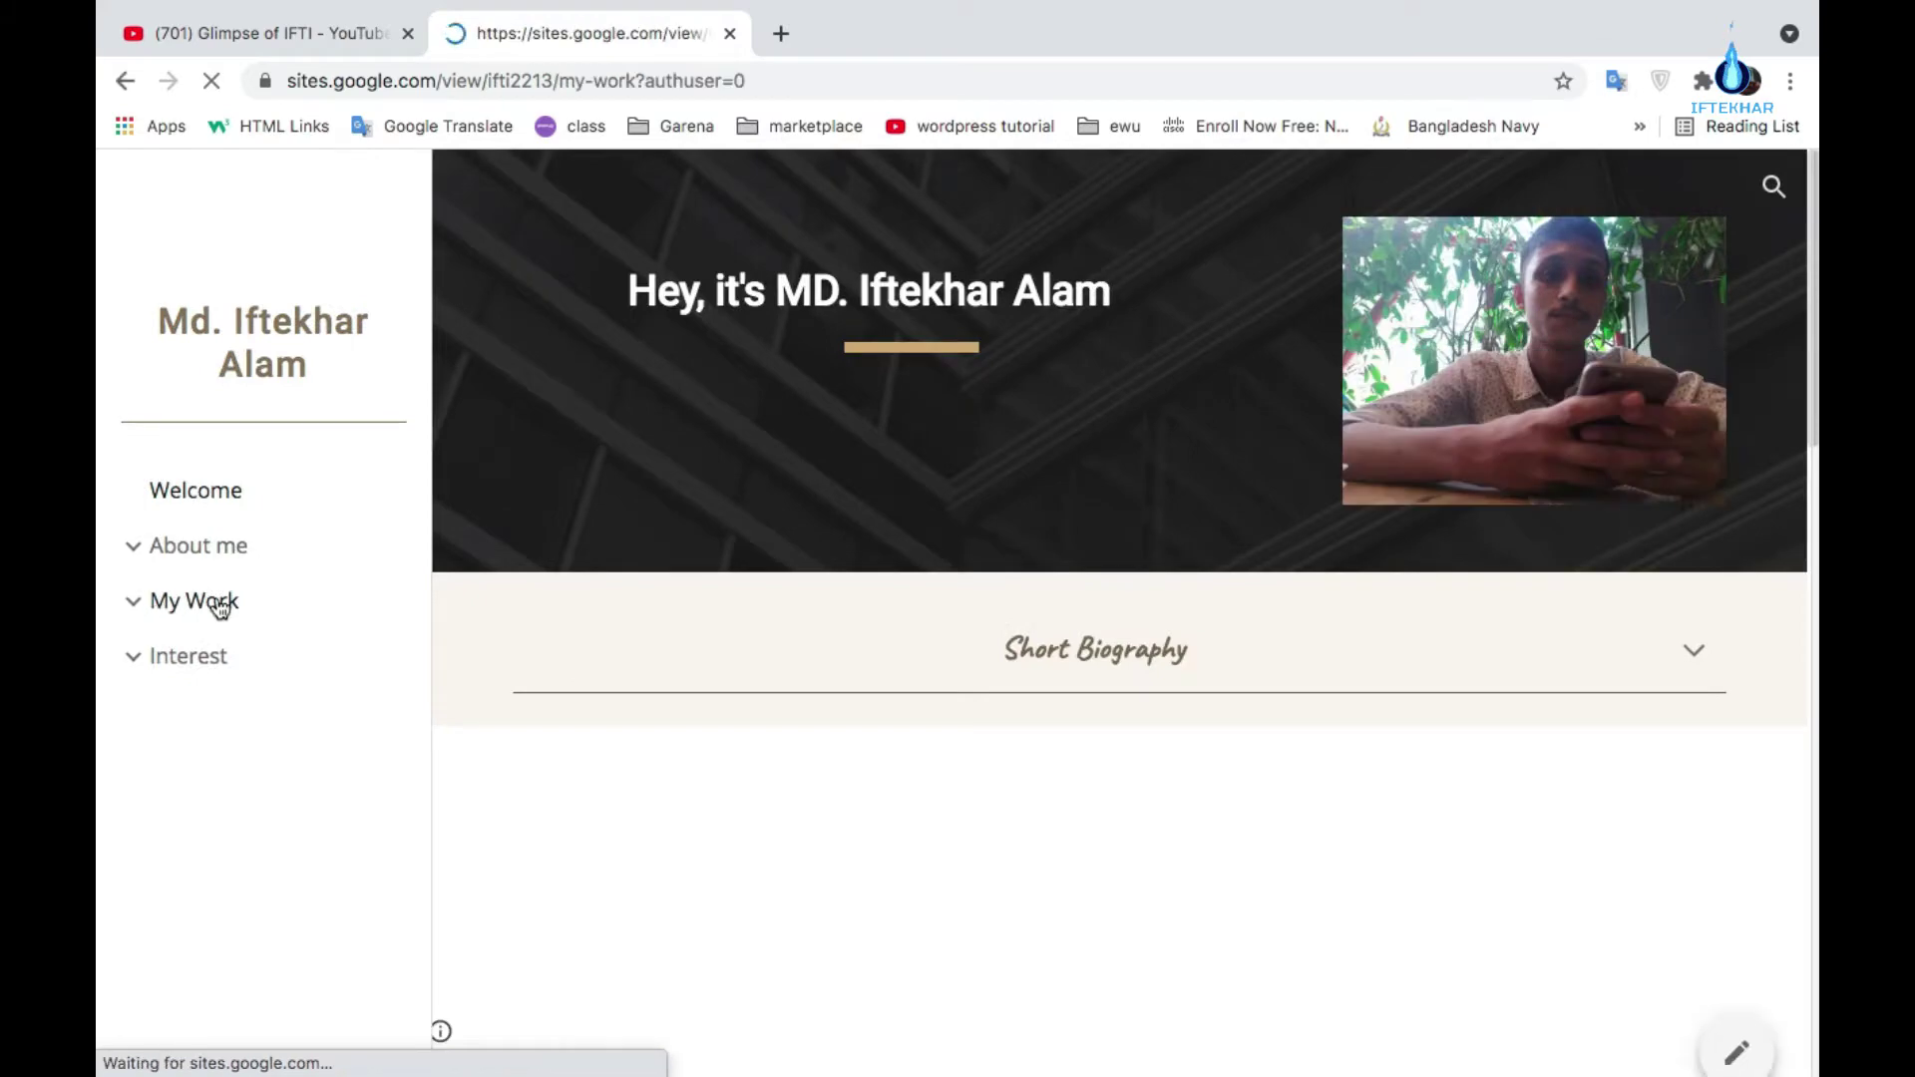
{"action": "scroll", "coordinate": [889, 389], "scroll_direction": "down", "scroll_amount": 8}
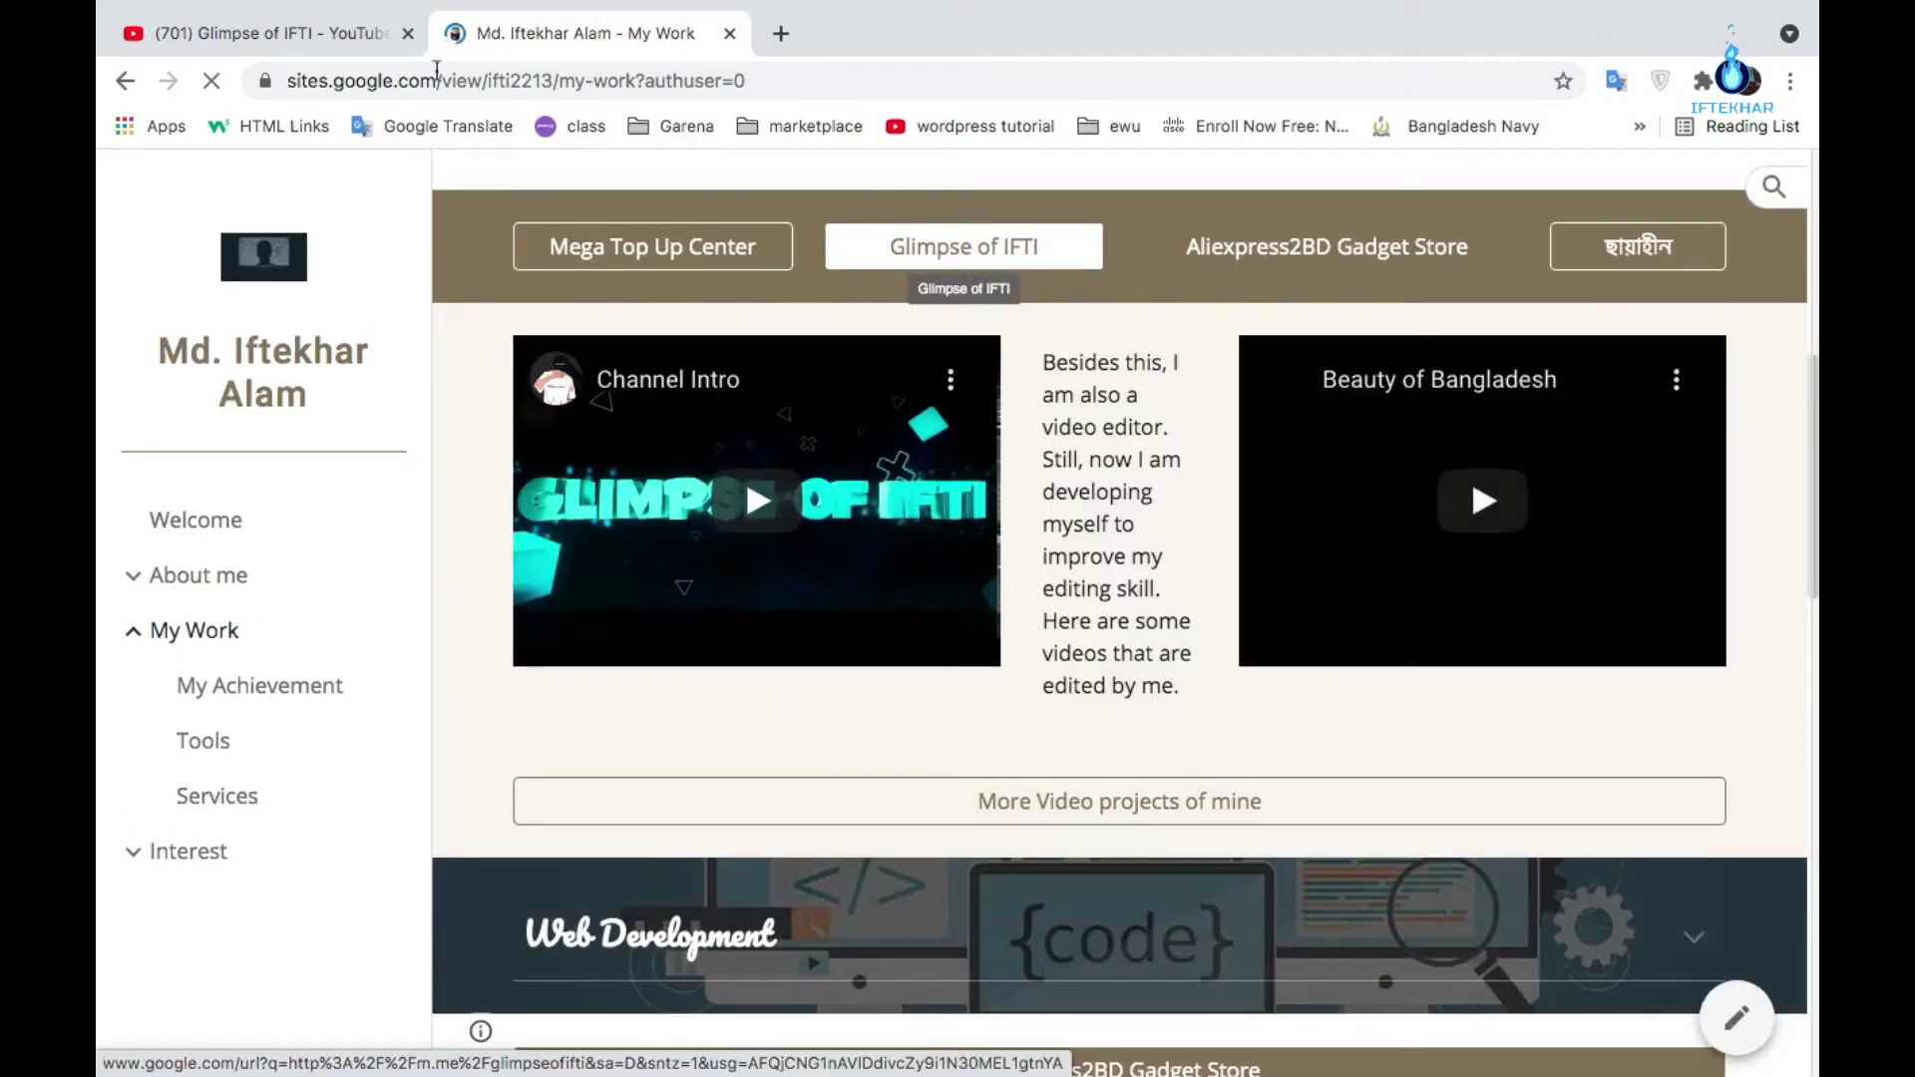
{"action": "left_click", "coordinate": [397, 45]}
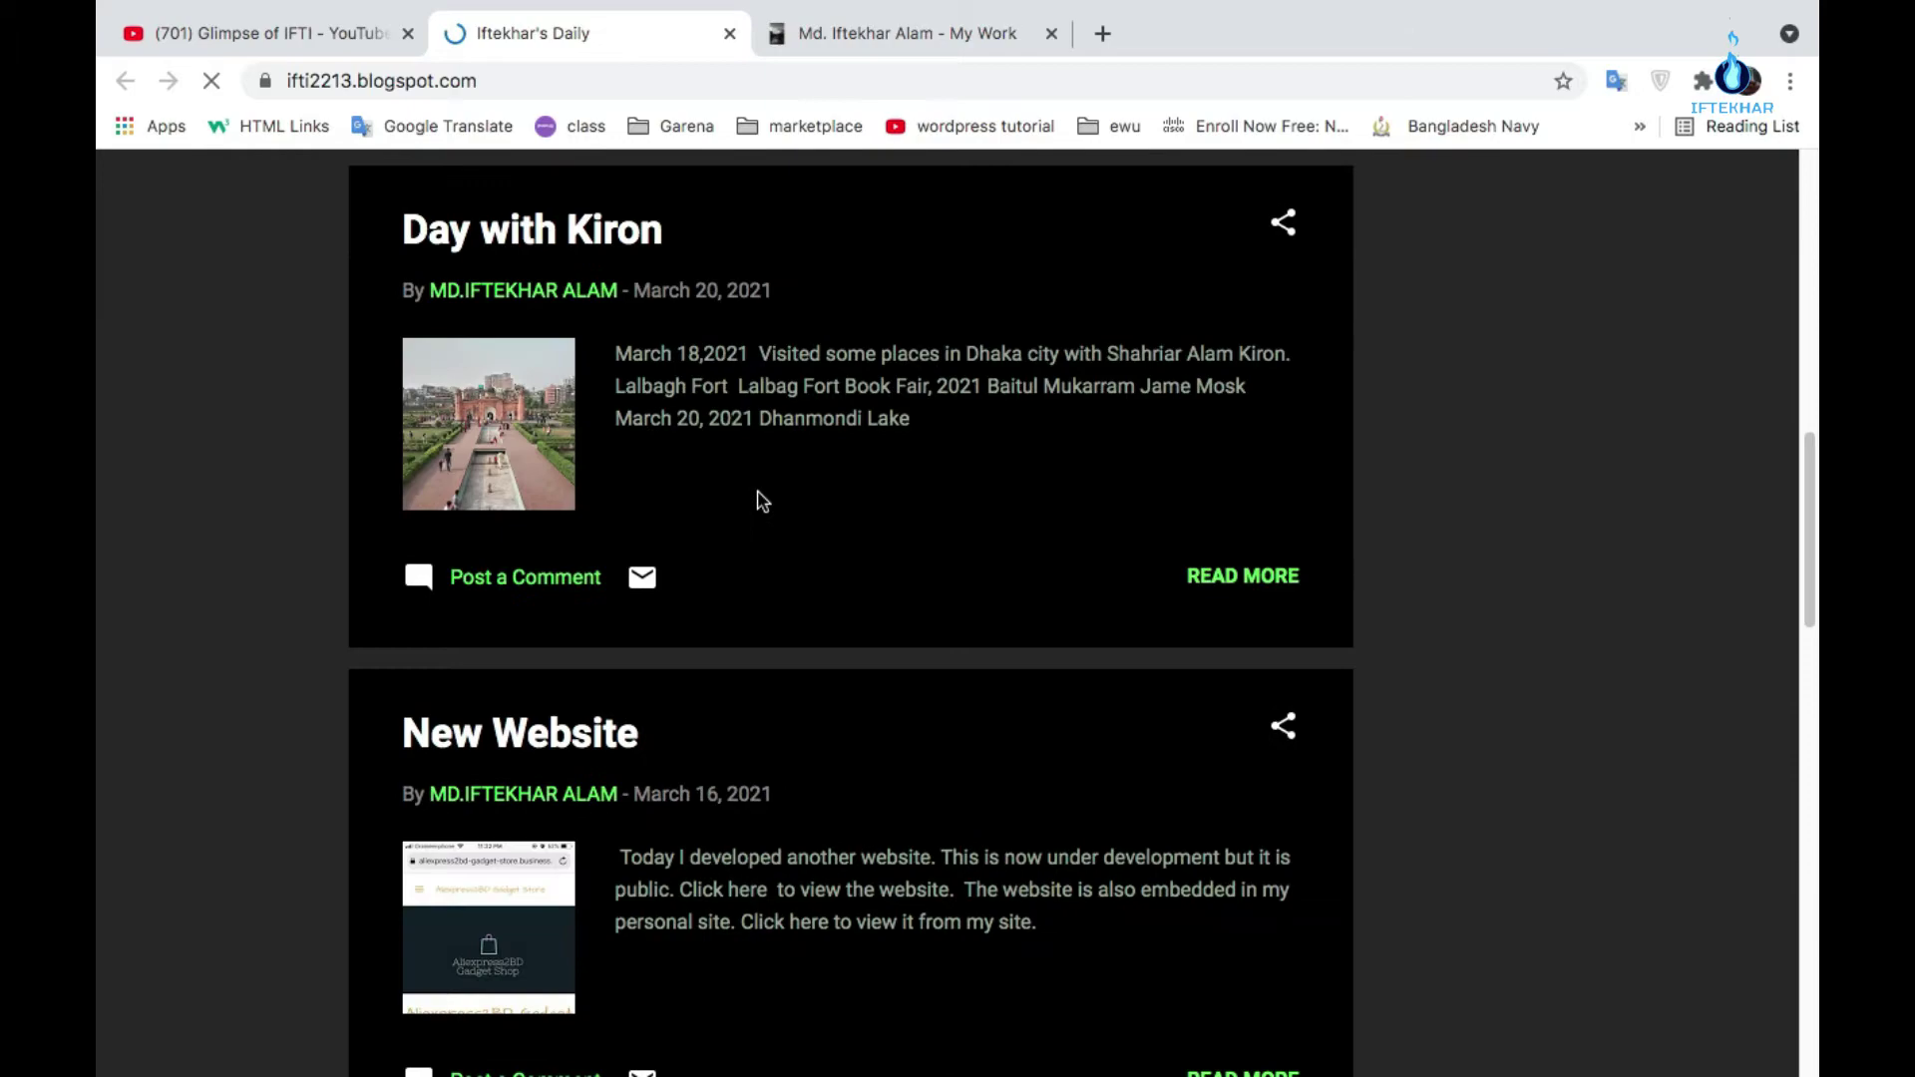
Step: Scroll through the Blogger blog, then close the blog and My Work tabs
{"action": "scroll", "coordinate": [758, 489], "scroll_direction": "down", "scroll_amount": 15}
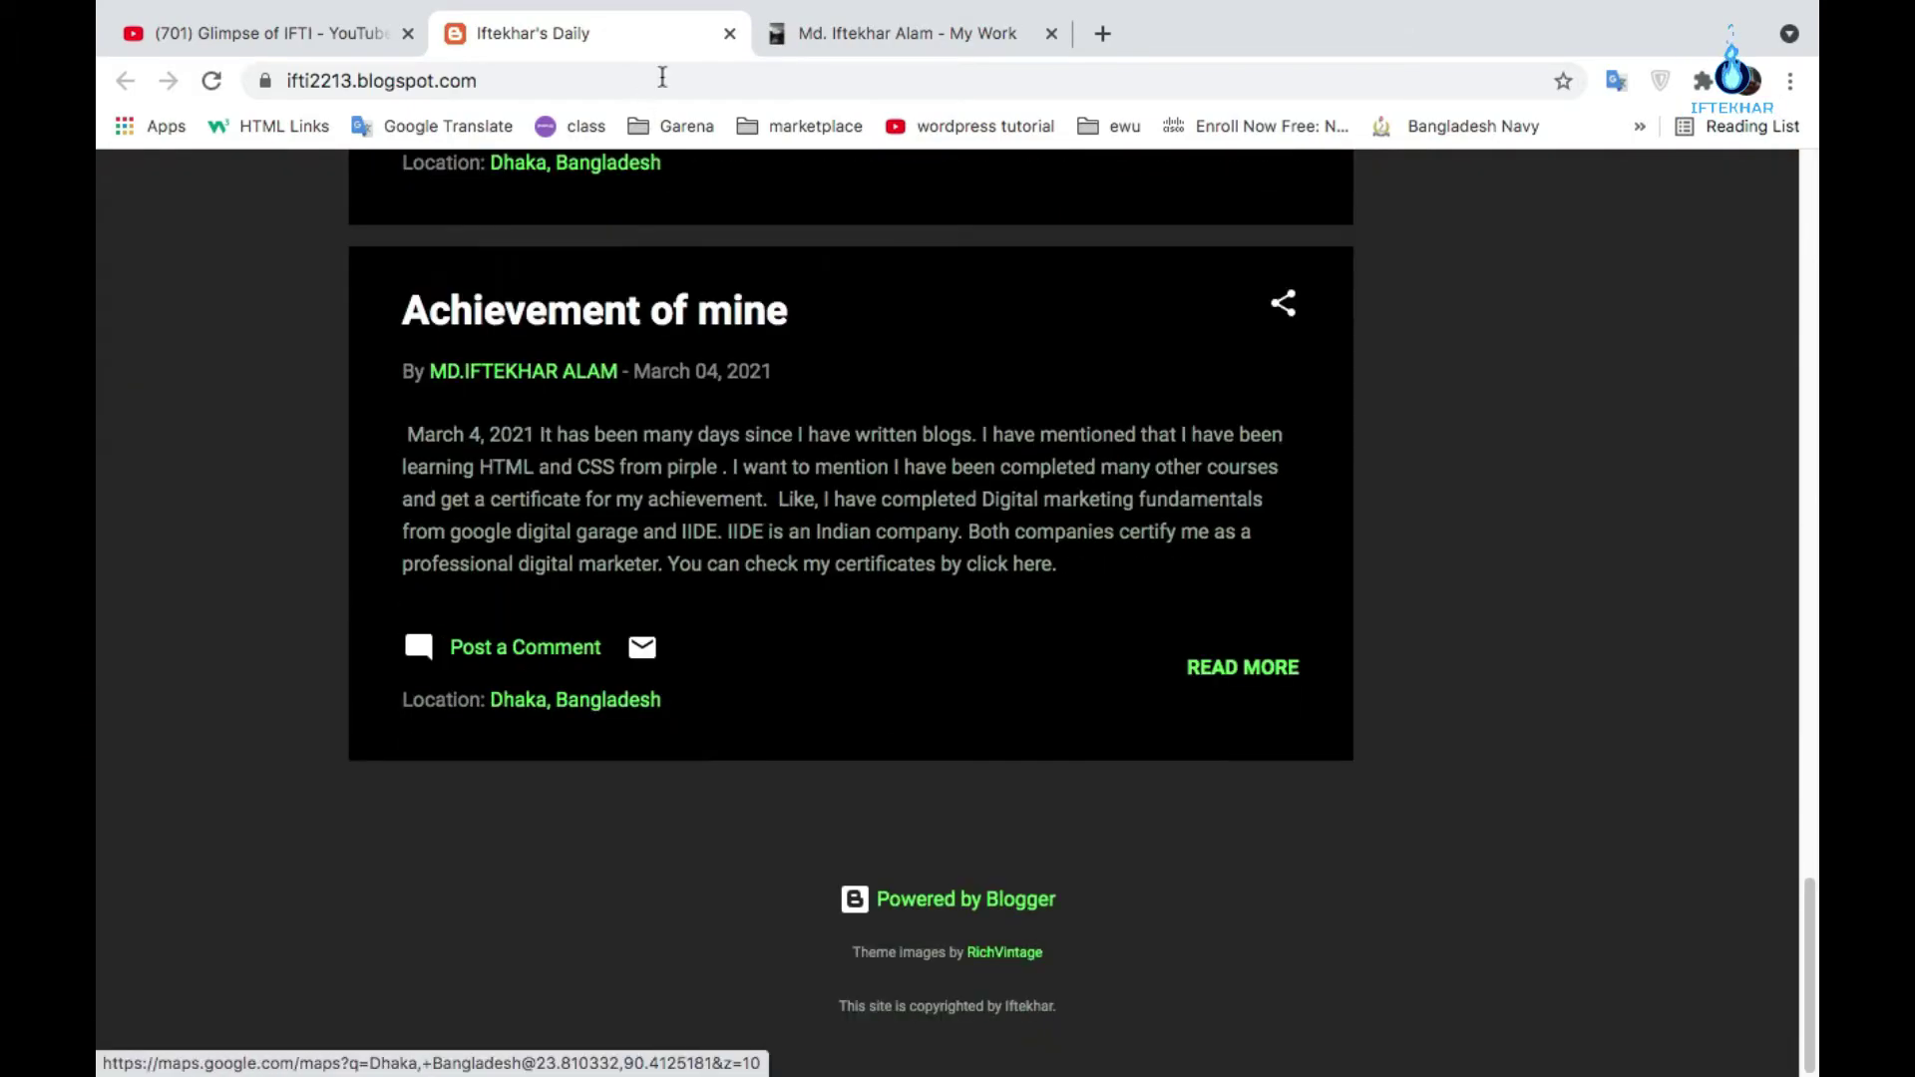
{"action": "scroll", "coordinate": [752, 215], "scroll_direction": "up", "scroll_amount": 10}
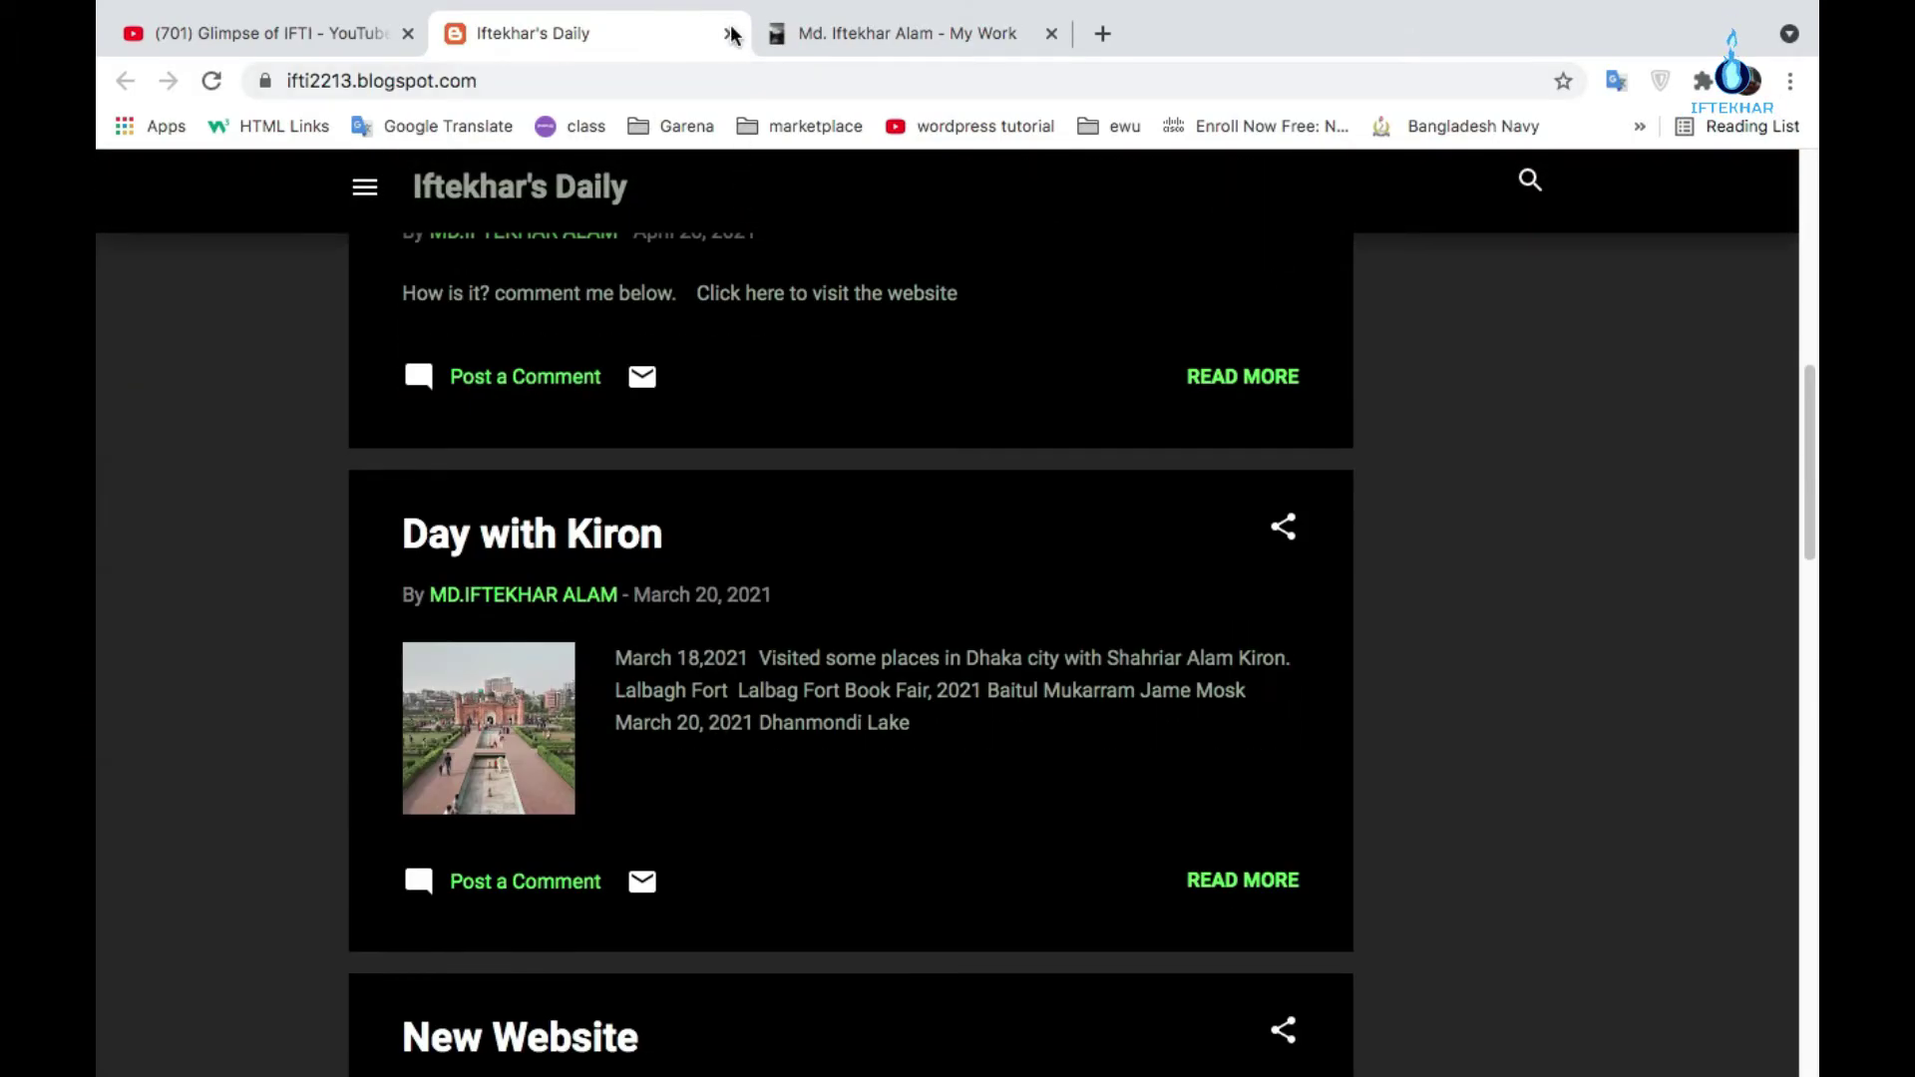
{"action": "left_click", "coordinate": [732, 33]}
{"action": "left_click", "coordinate": [731, 33]}
{"action": "scroll", "coordinate": [806, 817], "scroll_direction": "down", "scroll_amount": 3}
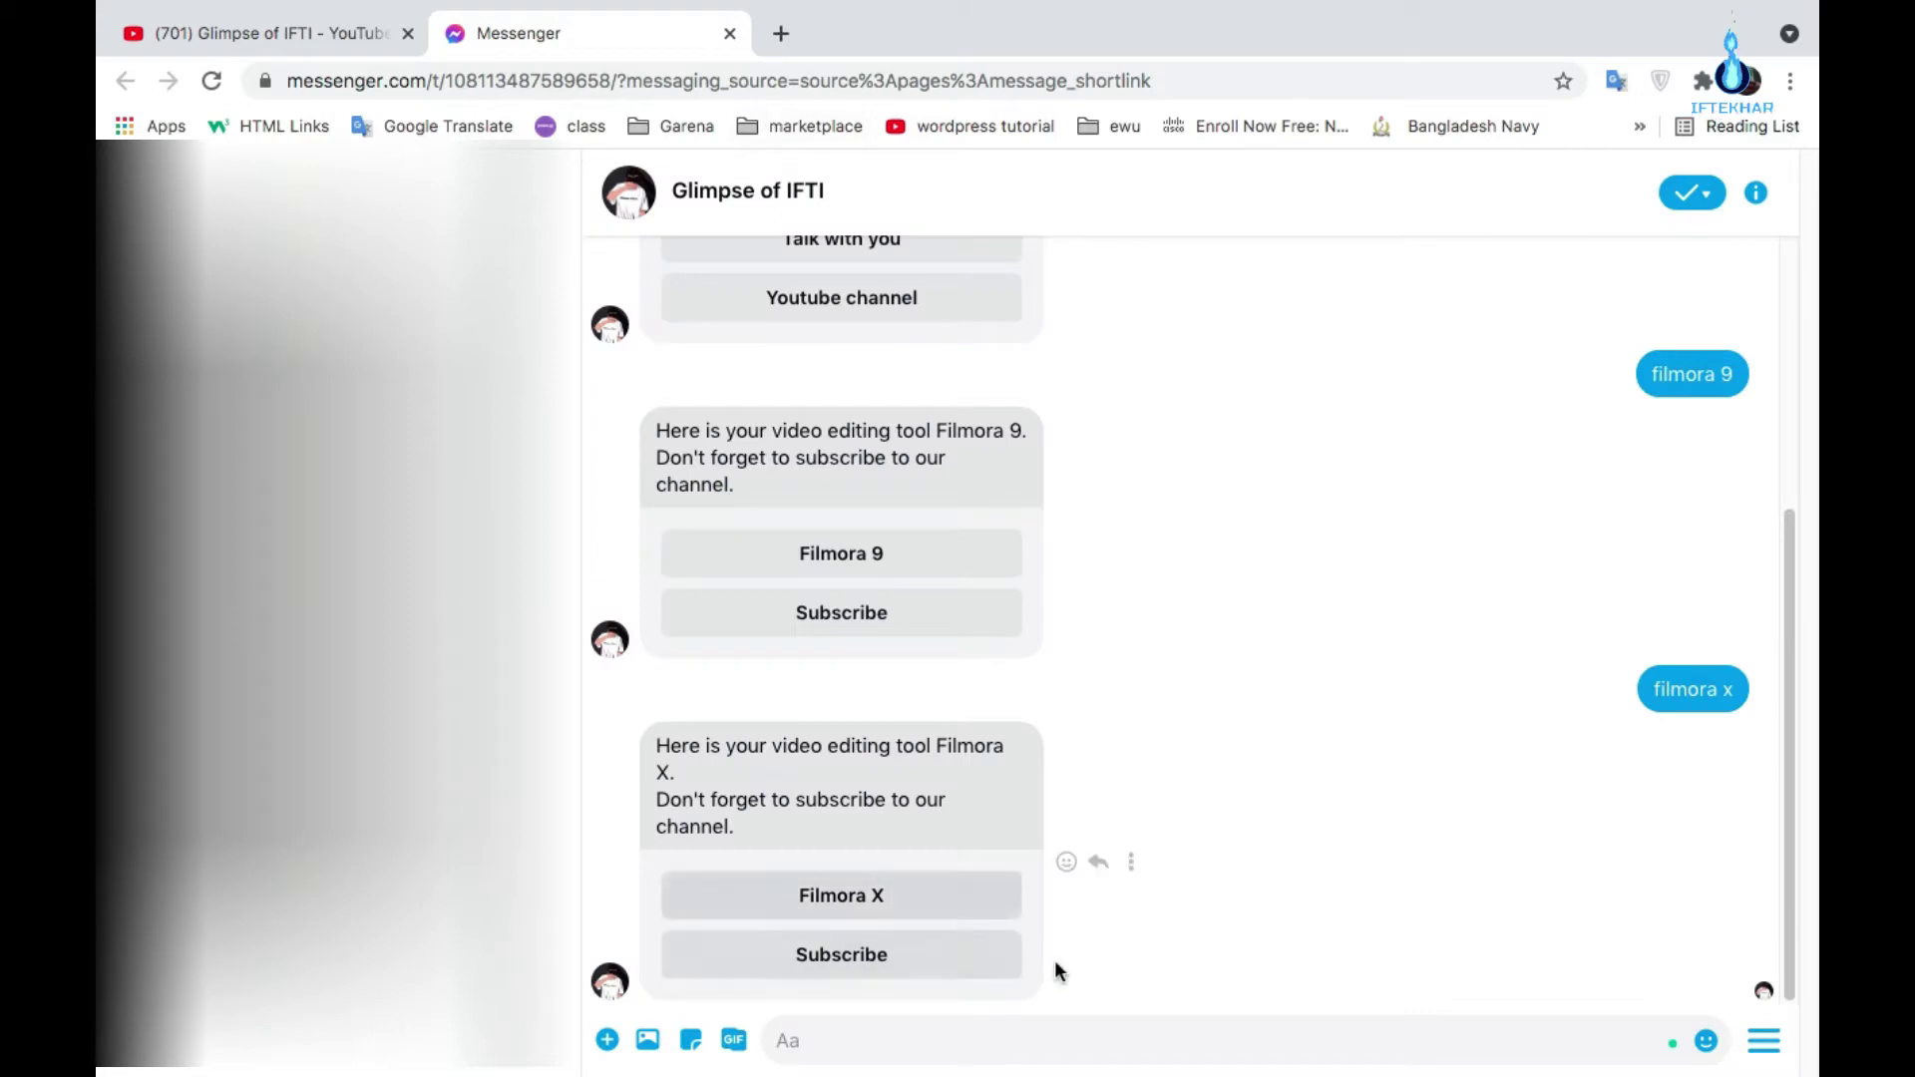
Step: Show the chat's info panel and scroll through the earlier Filmora 9 and Filmora X replies
{"action": "left_click", "coordinate": [1755, 197]}
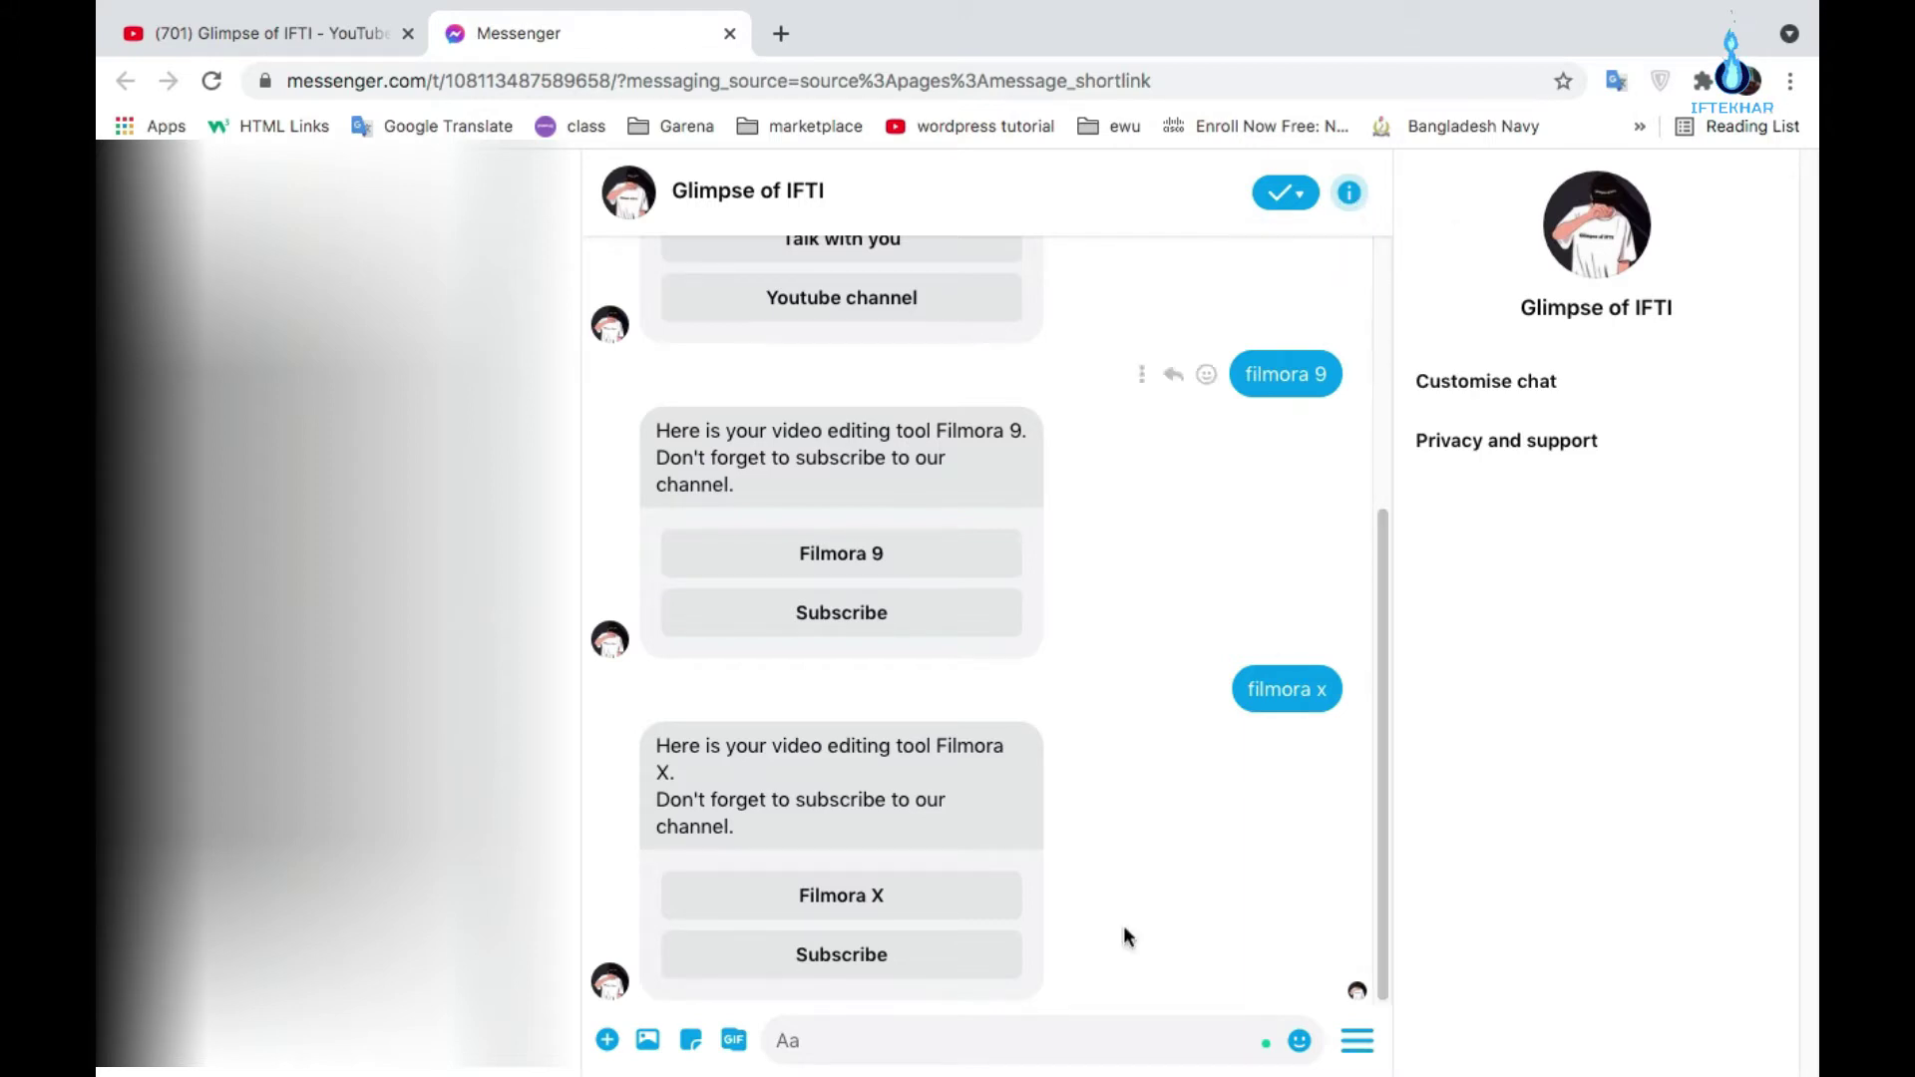
{"action": "left_click_drag", "start_coordinate": [1385, 957], "coordinate": [1343, 504]}
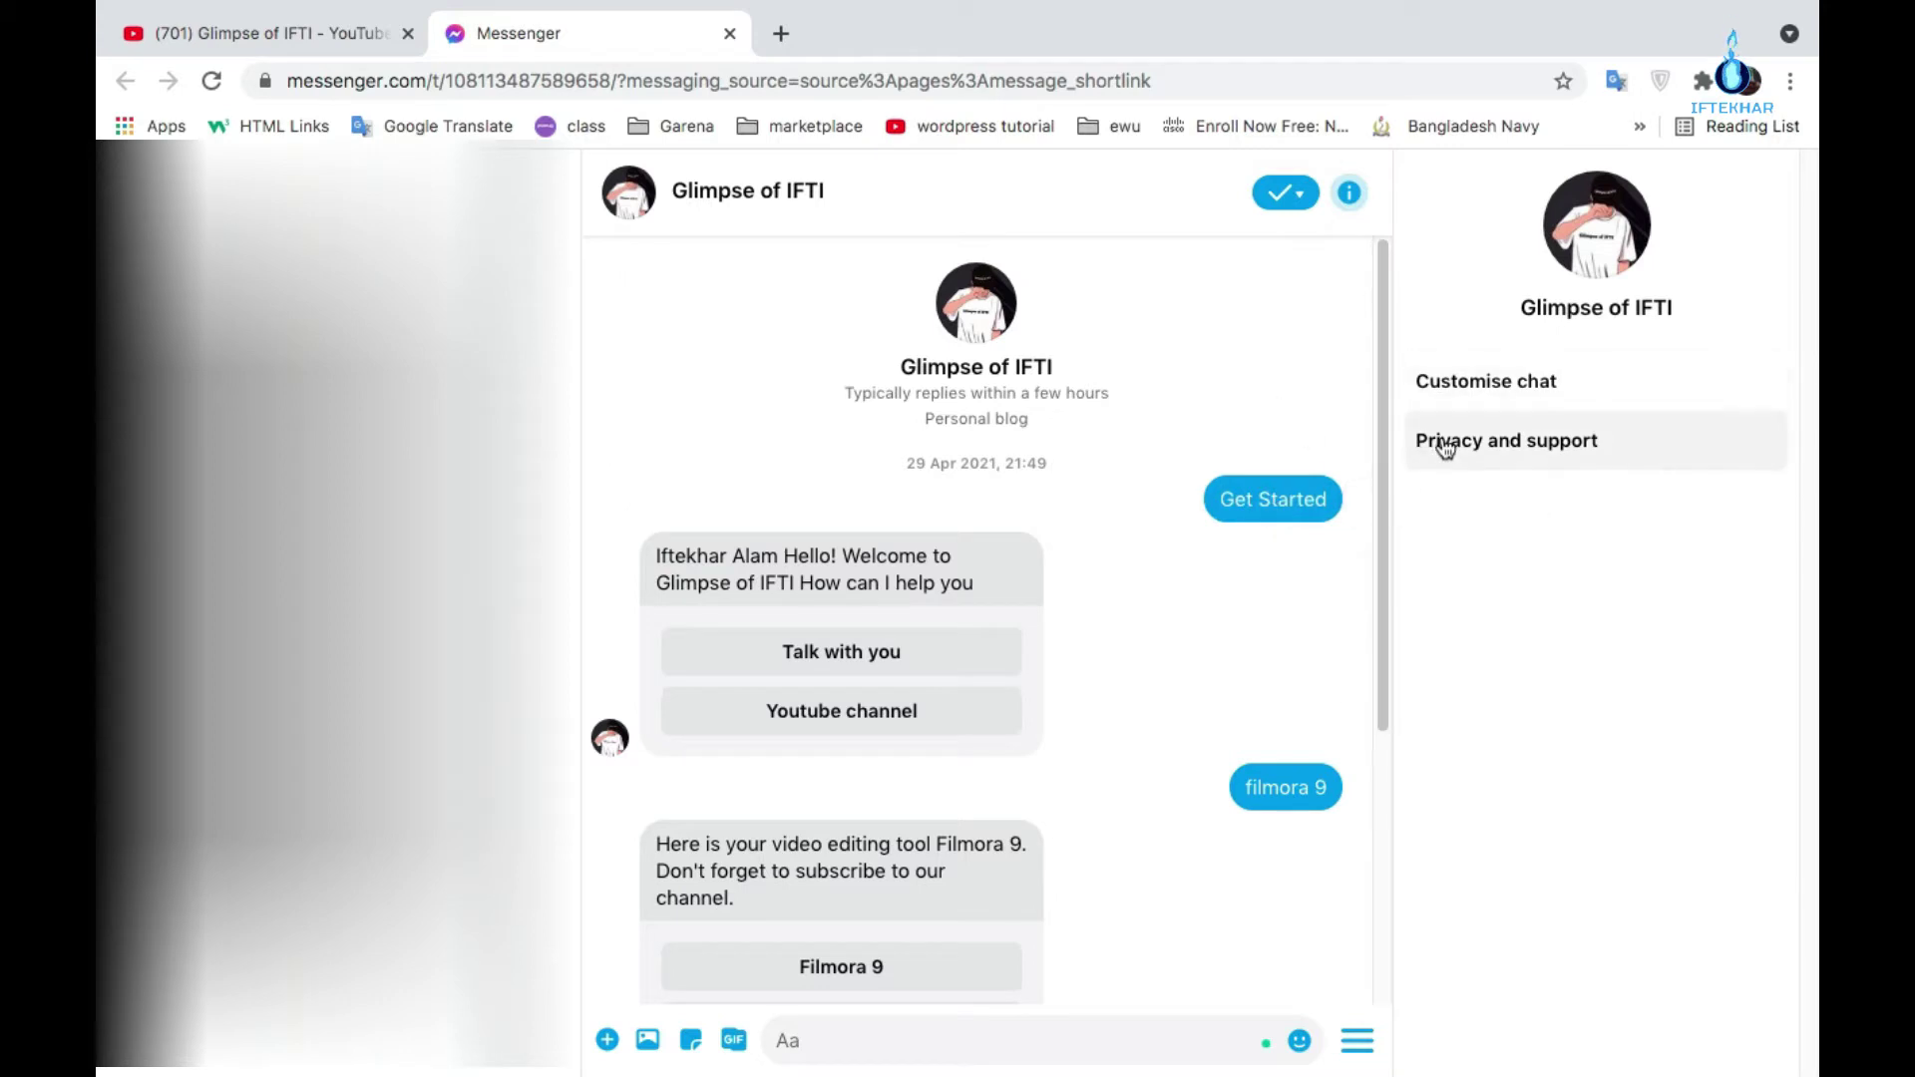
{"action": "left_click_drag", "start_coordinate": [1382, 512], "coordinate": [1255, 959]}
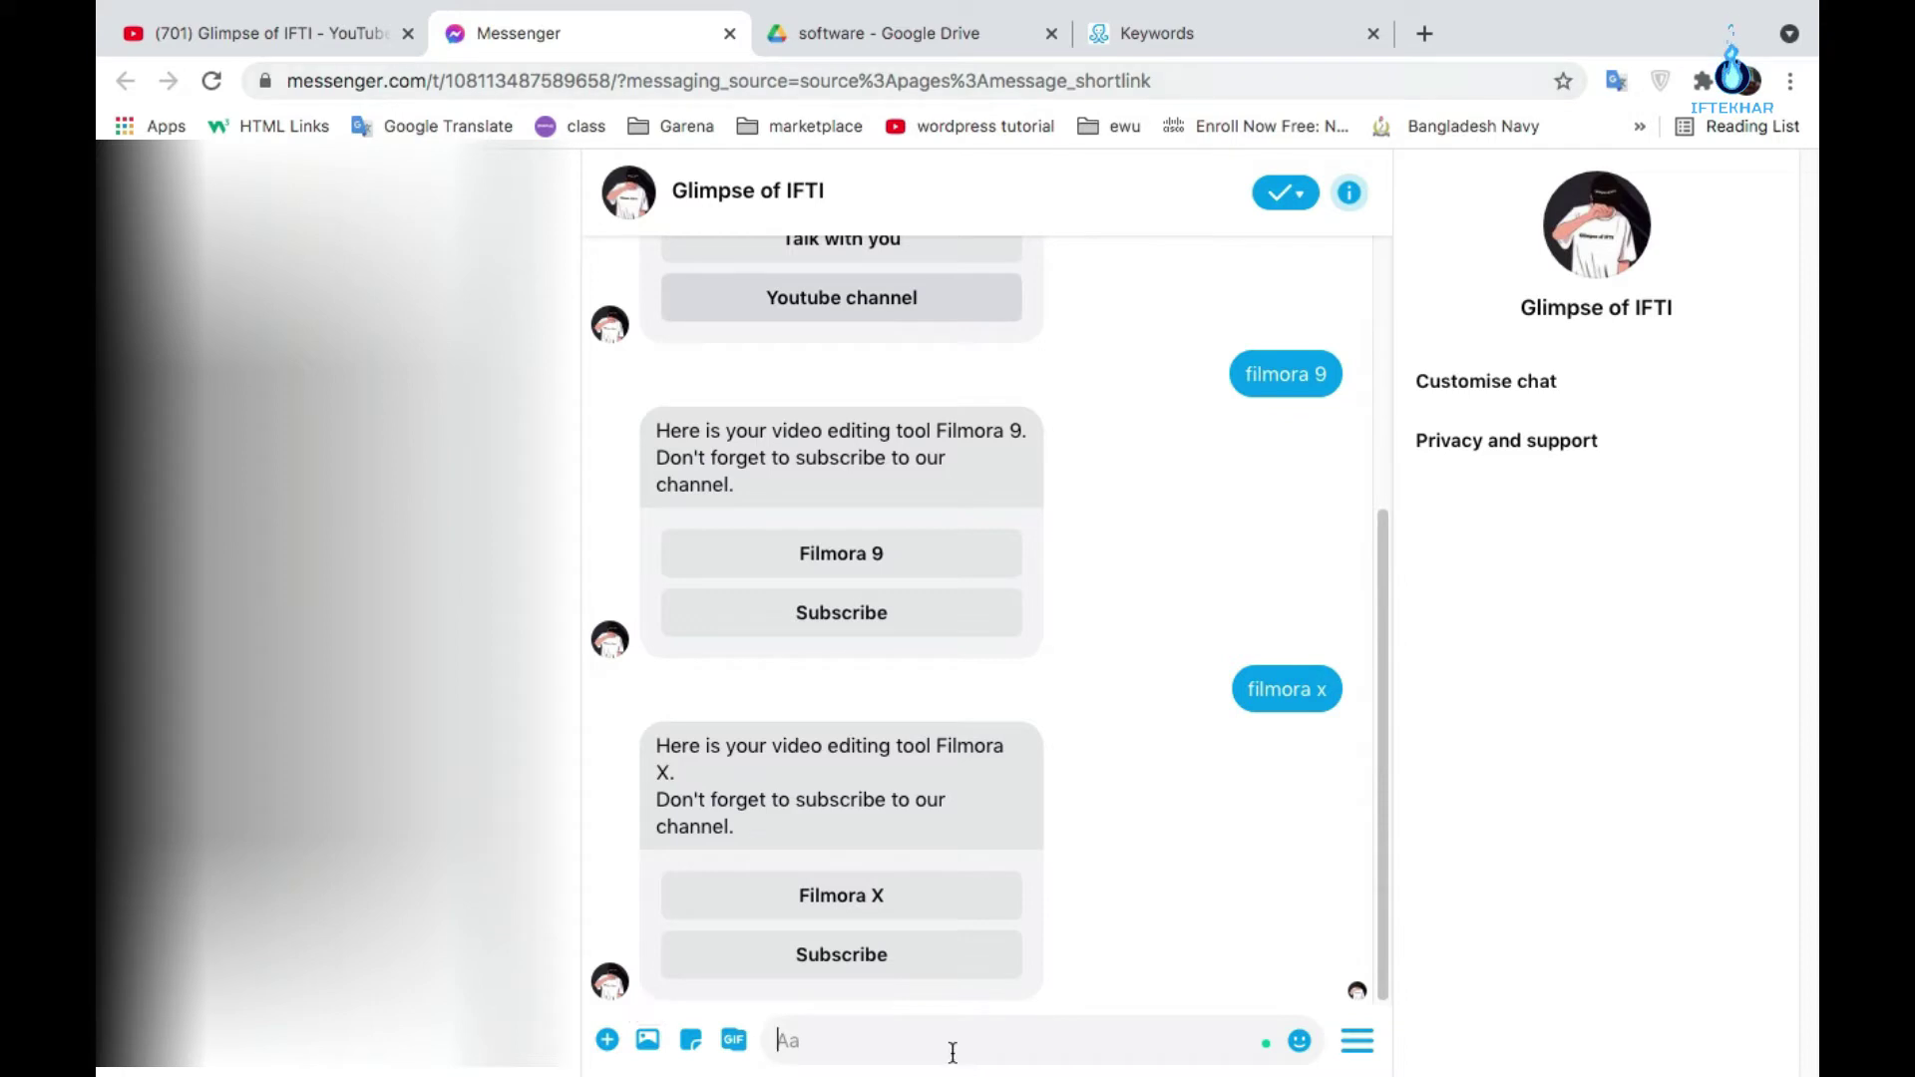
Step: Send 'filmora x for macos' to the bot and open its Filmora X for macos Drive link
{"action": "type", "text": "filmora x for macos"}
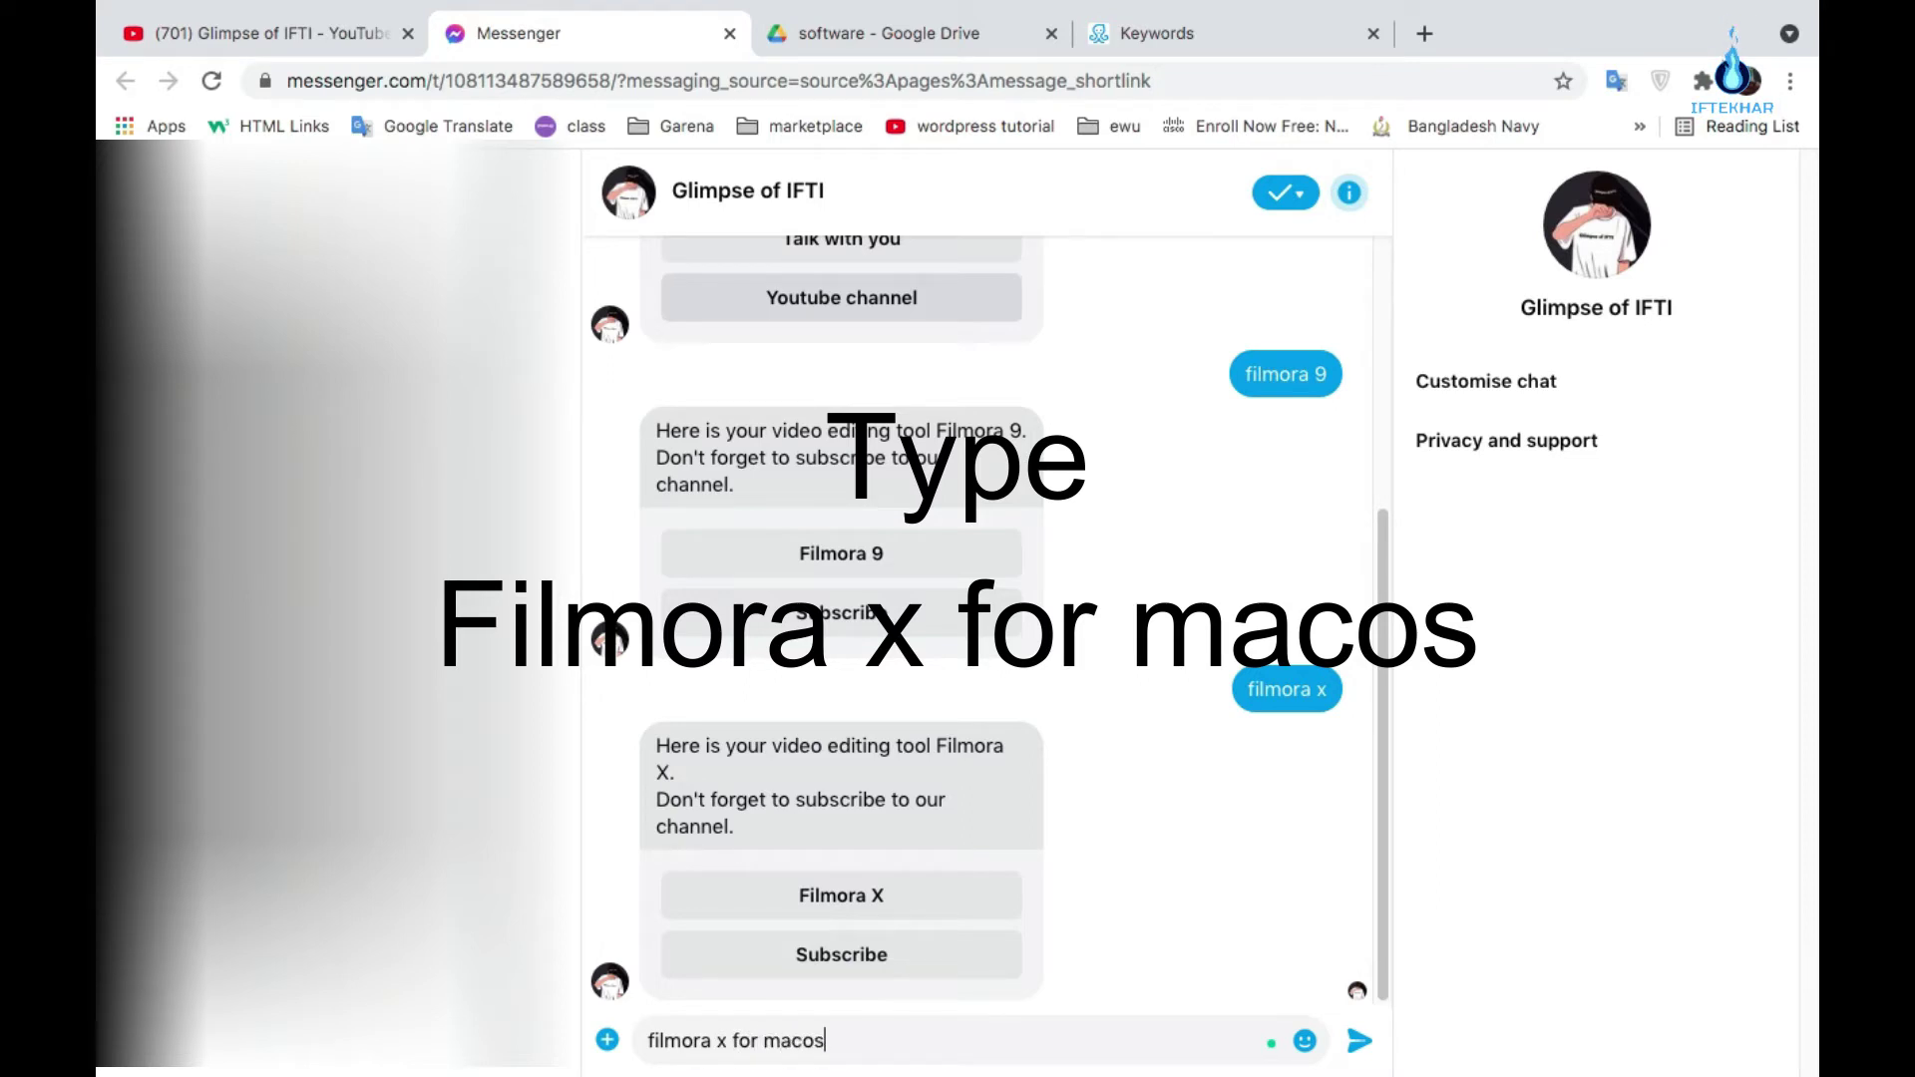
{"action": "key", "text": "Return"}
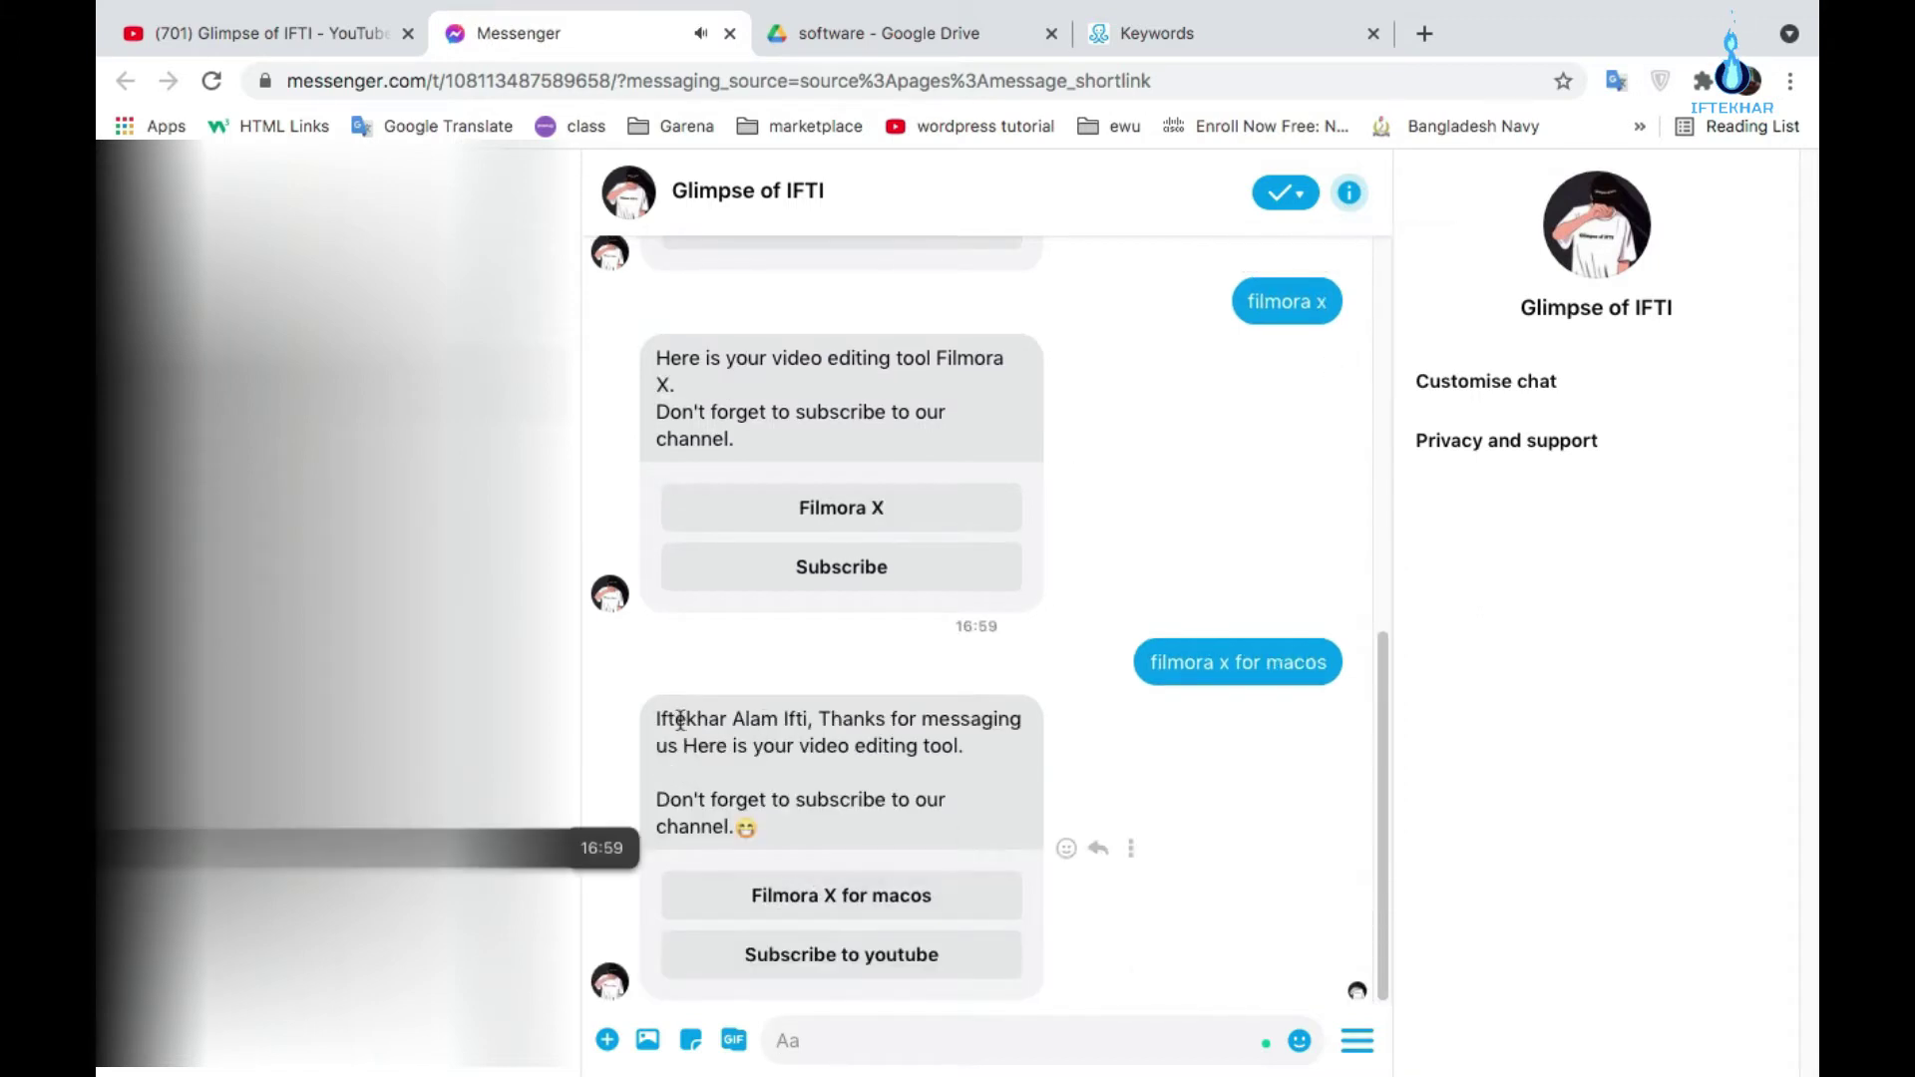
{"action": "mouse_move", "coordinate": [898, 720]}
{"action": "left_mouse_down"}
{"action": "mouse_move", "coordinate": [812, 720]}
{"action": "mouse_move", "coordinate": [906, 720]}
{"action": "left_mouse_up"}
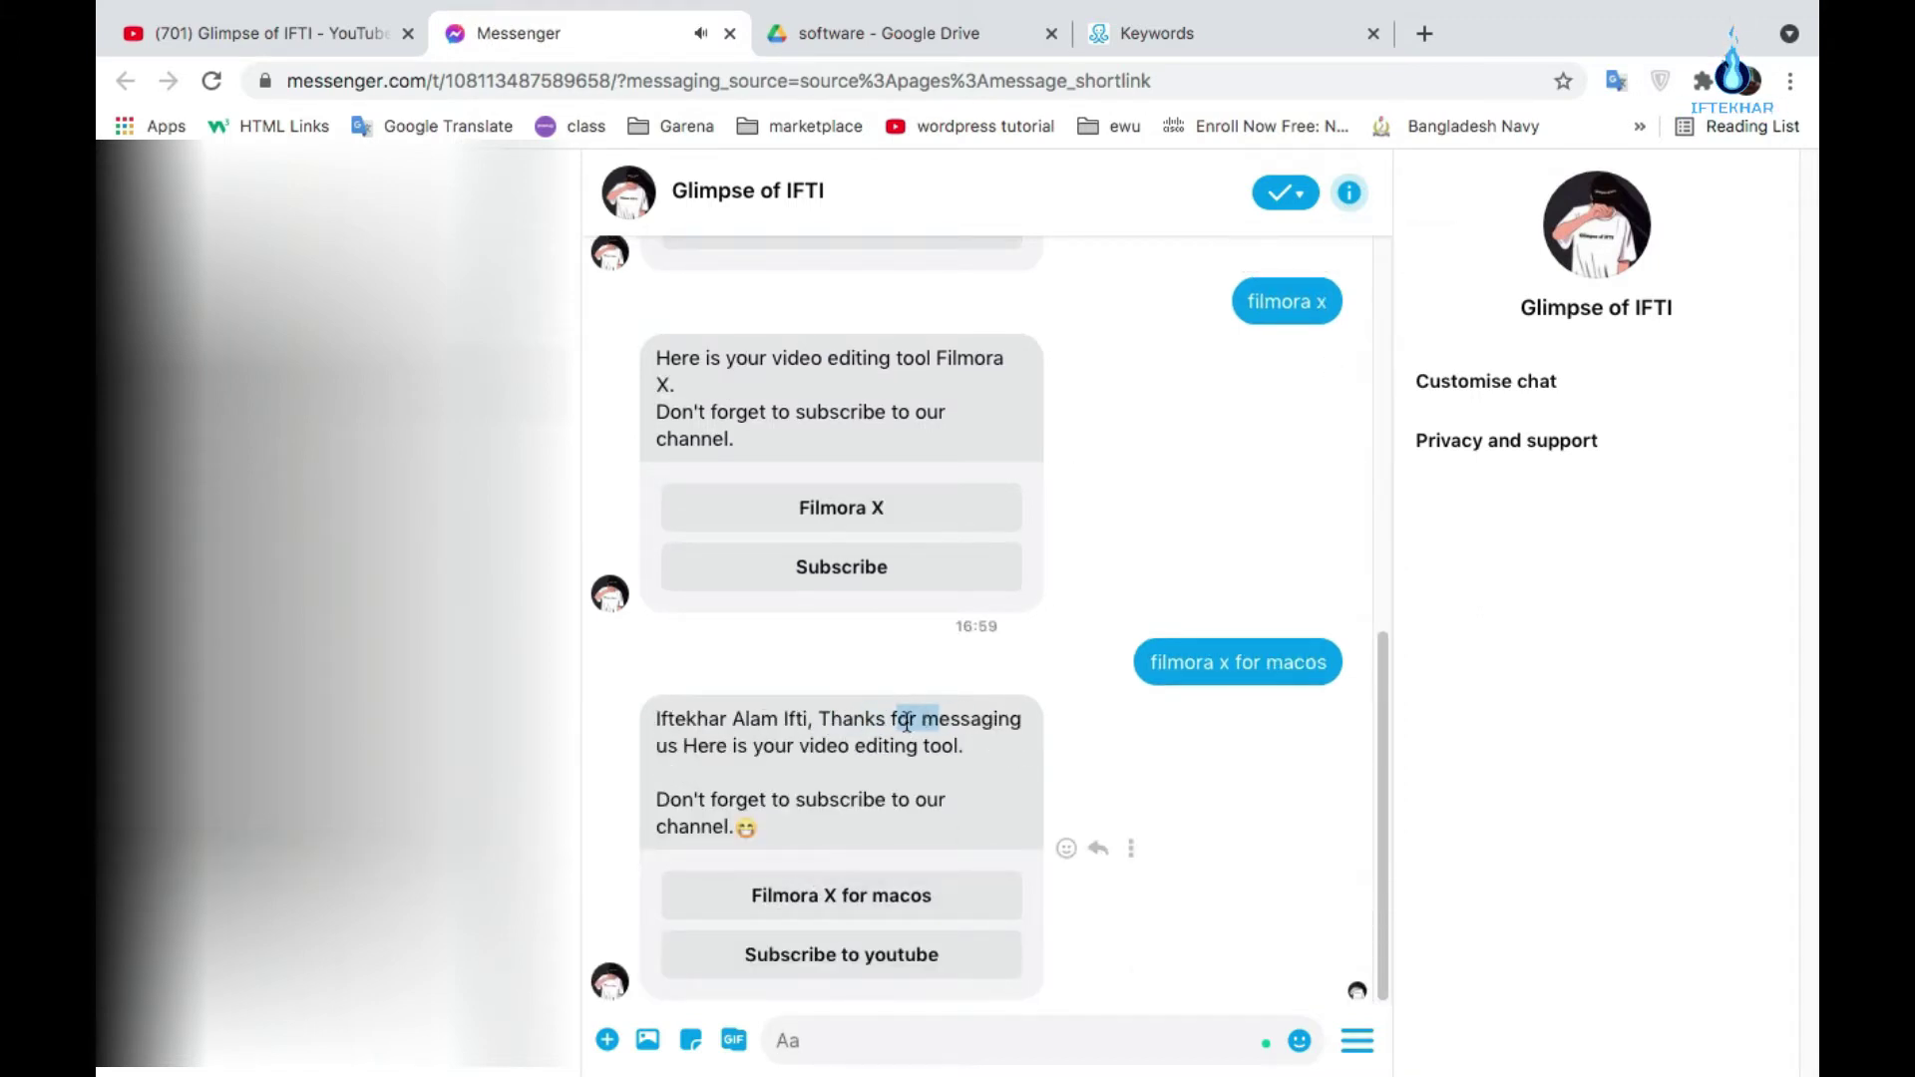
{"action": "left_click", "coordinate": [919, 950]}
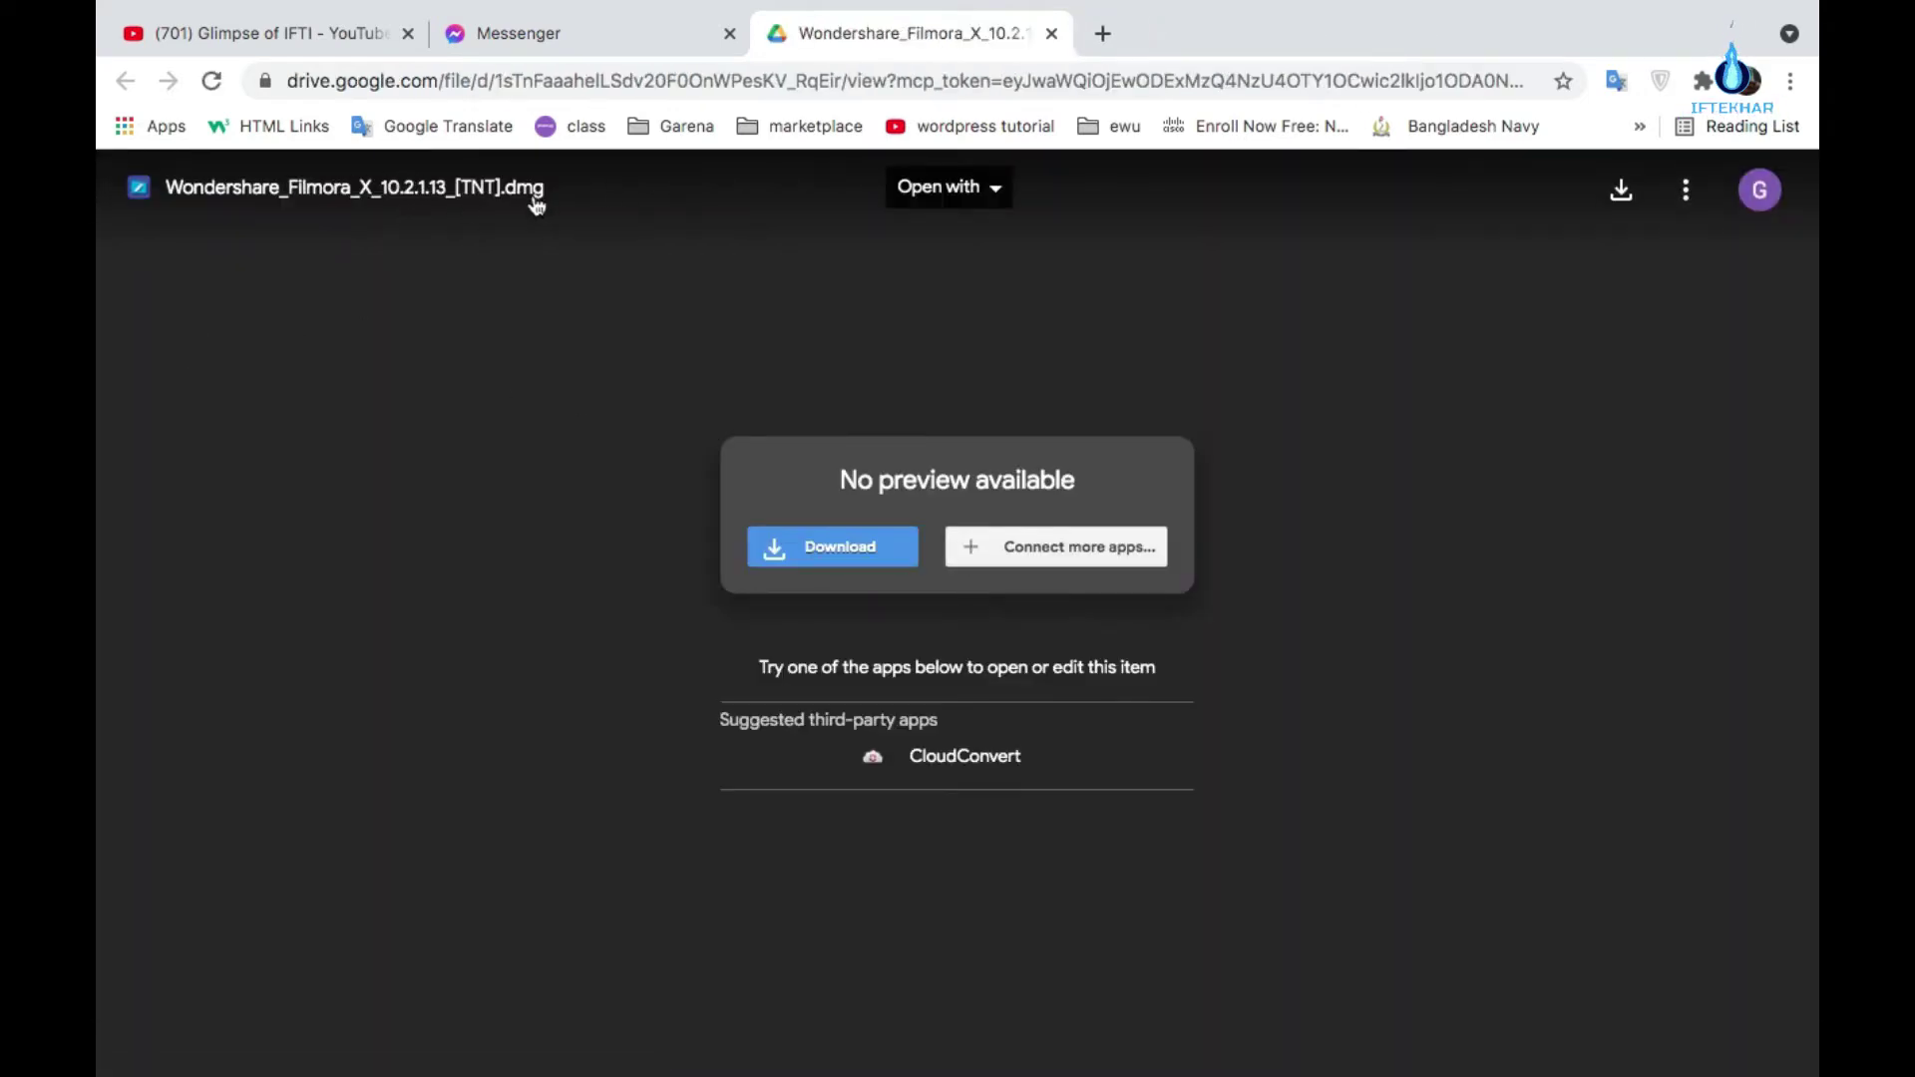
Step: Start the Filmora X .dmg download past the virus-scan warning, then cancel it and close the bar
{"action": "left_click", "coordinate": [1621, 190]}
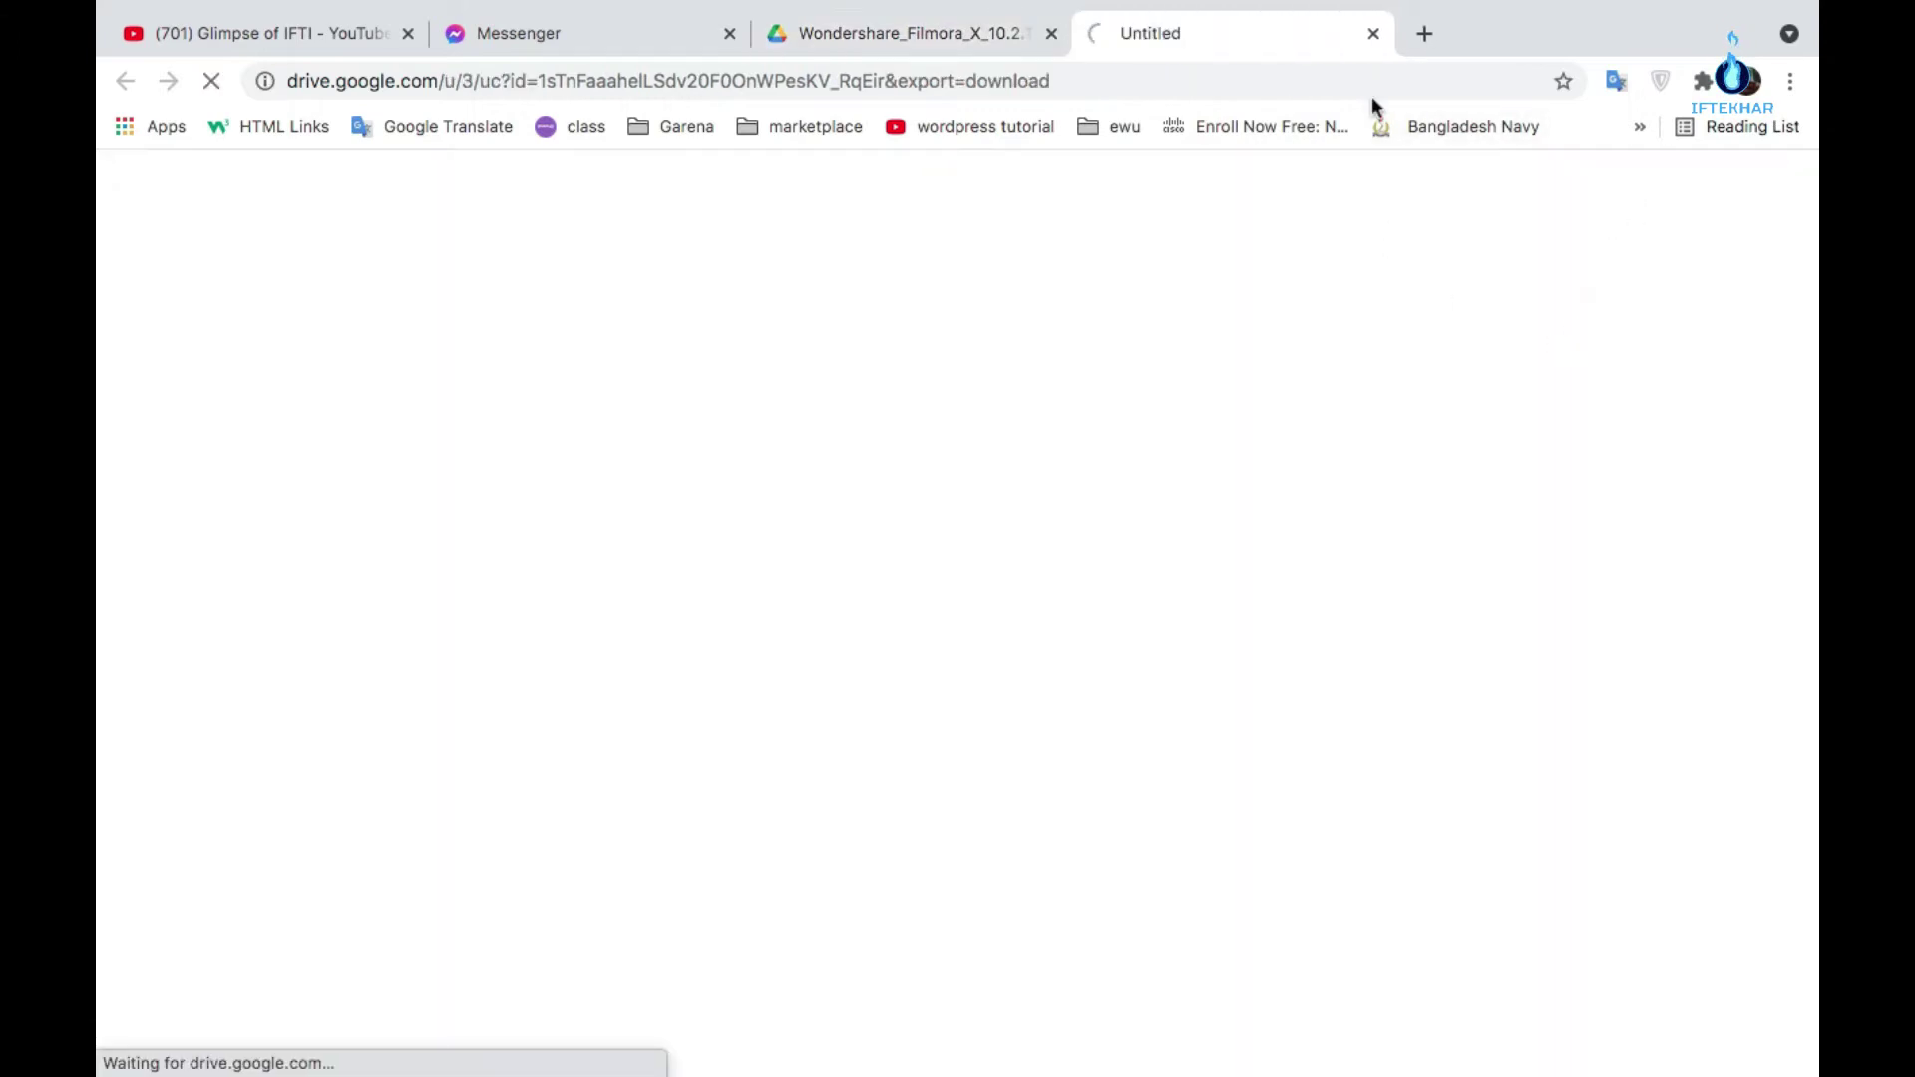
{"action": "left_click", "coordinate": [758, 499]}
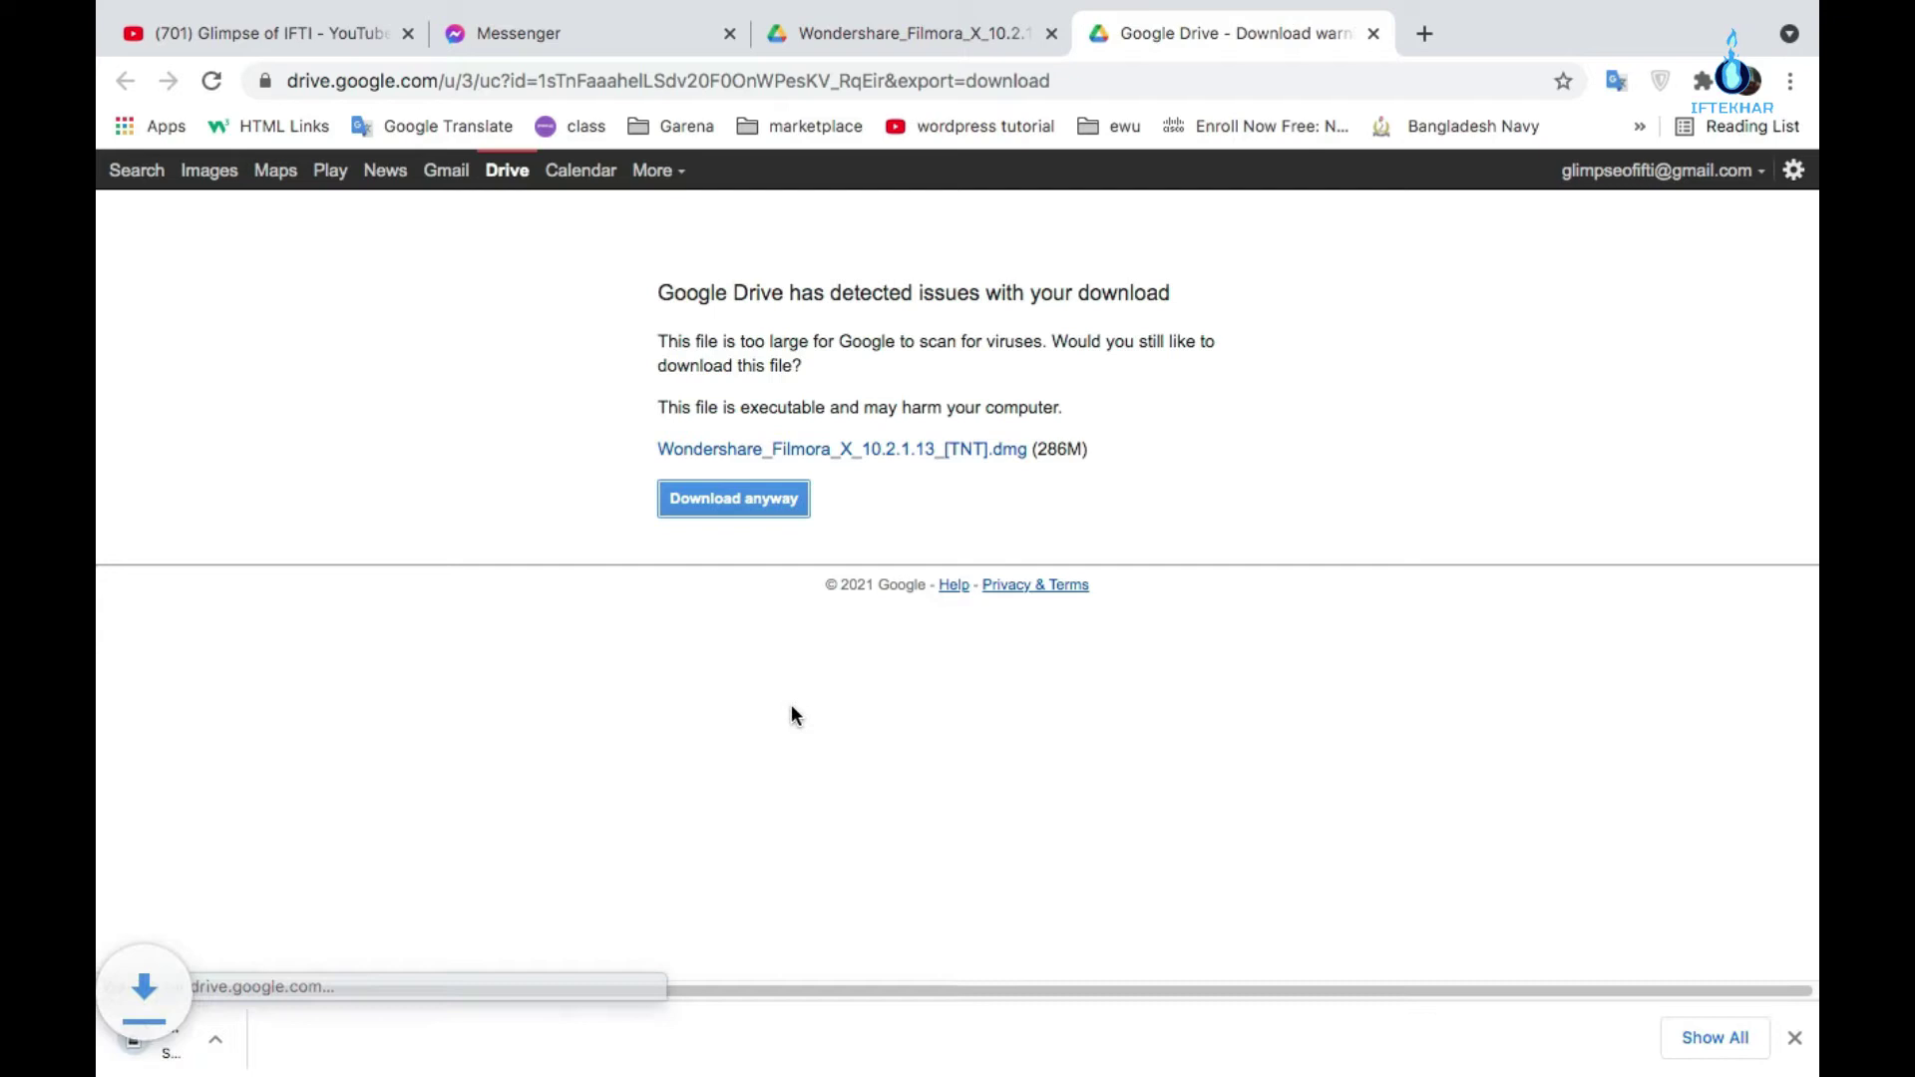
{"action": "left_click", "coordinate": [379, 1043]}
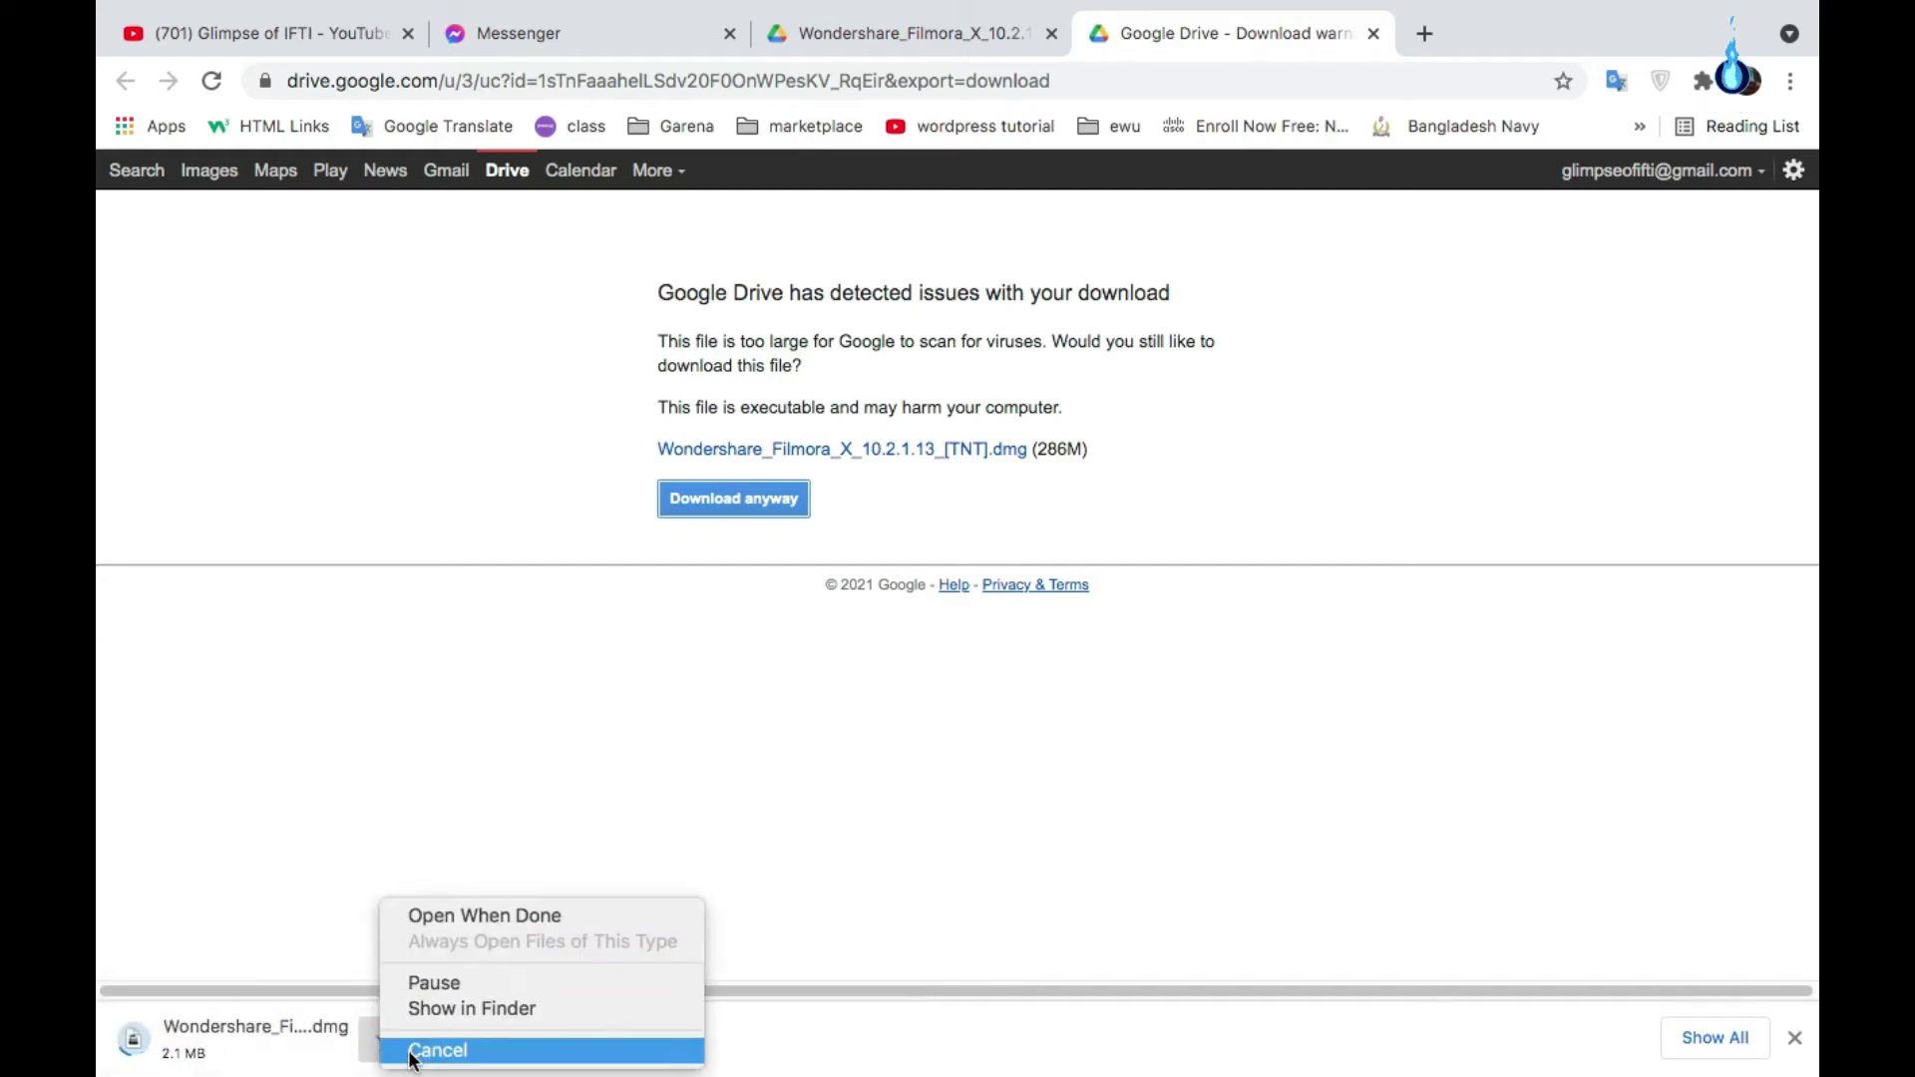
{"action": "left_click", "coordinate": [459, 1047]}
{"action": "left_click", "coordinate": [1795, 1038]}
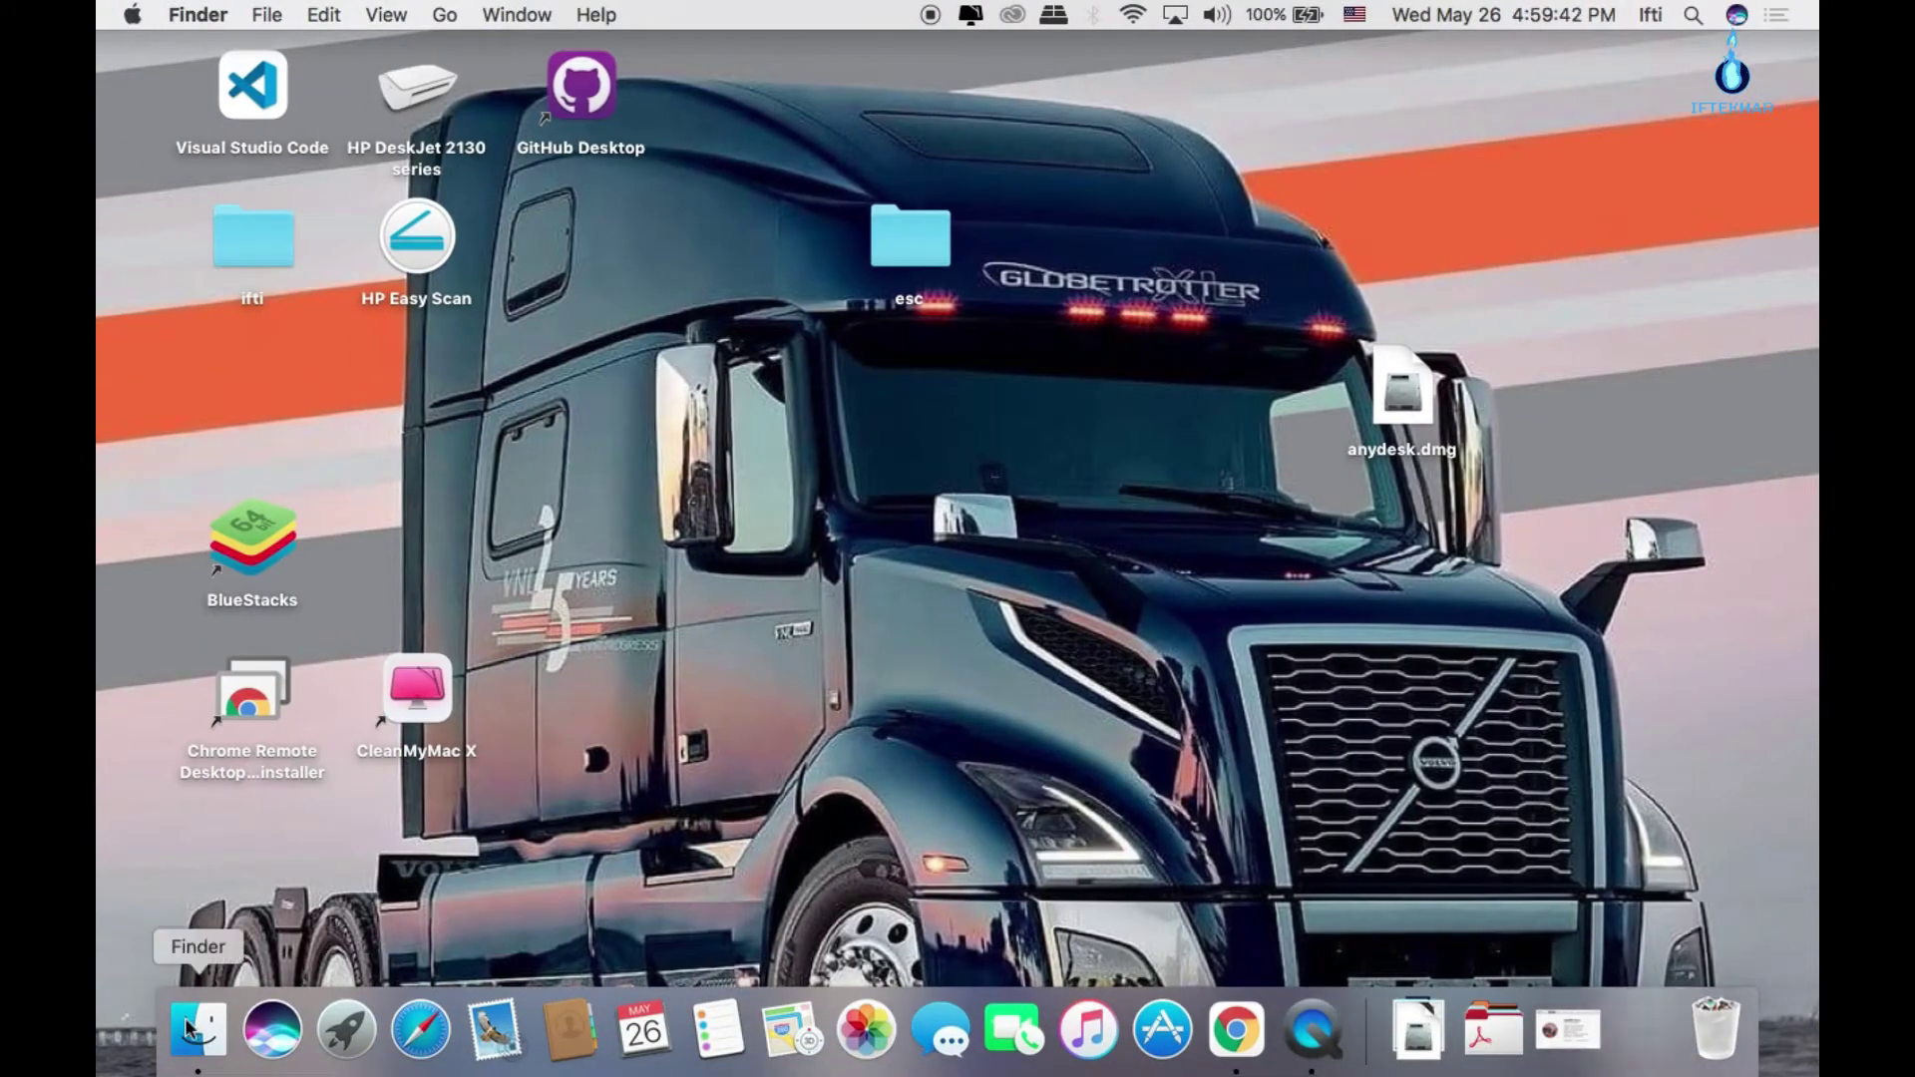
Step: Mount Wondershare_Filmora_X_10.2.1.13_[TNT].dmg from Downloads, moving the verification window aside
{"action": "left_click", "coordinate": [198, 1029]}
{"action": "left_click_drag", "start_coordinate": [704, 541], "coordinate": [709, 582]}
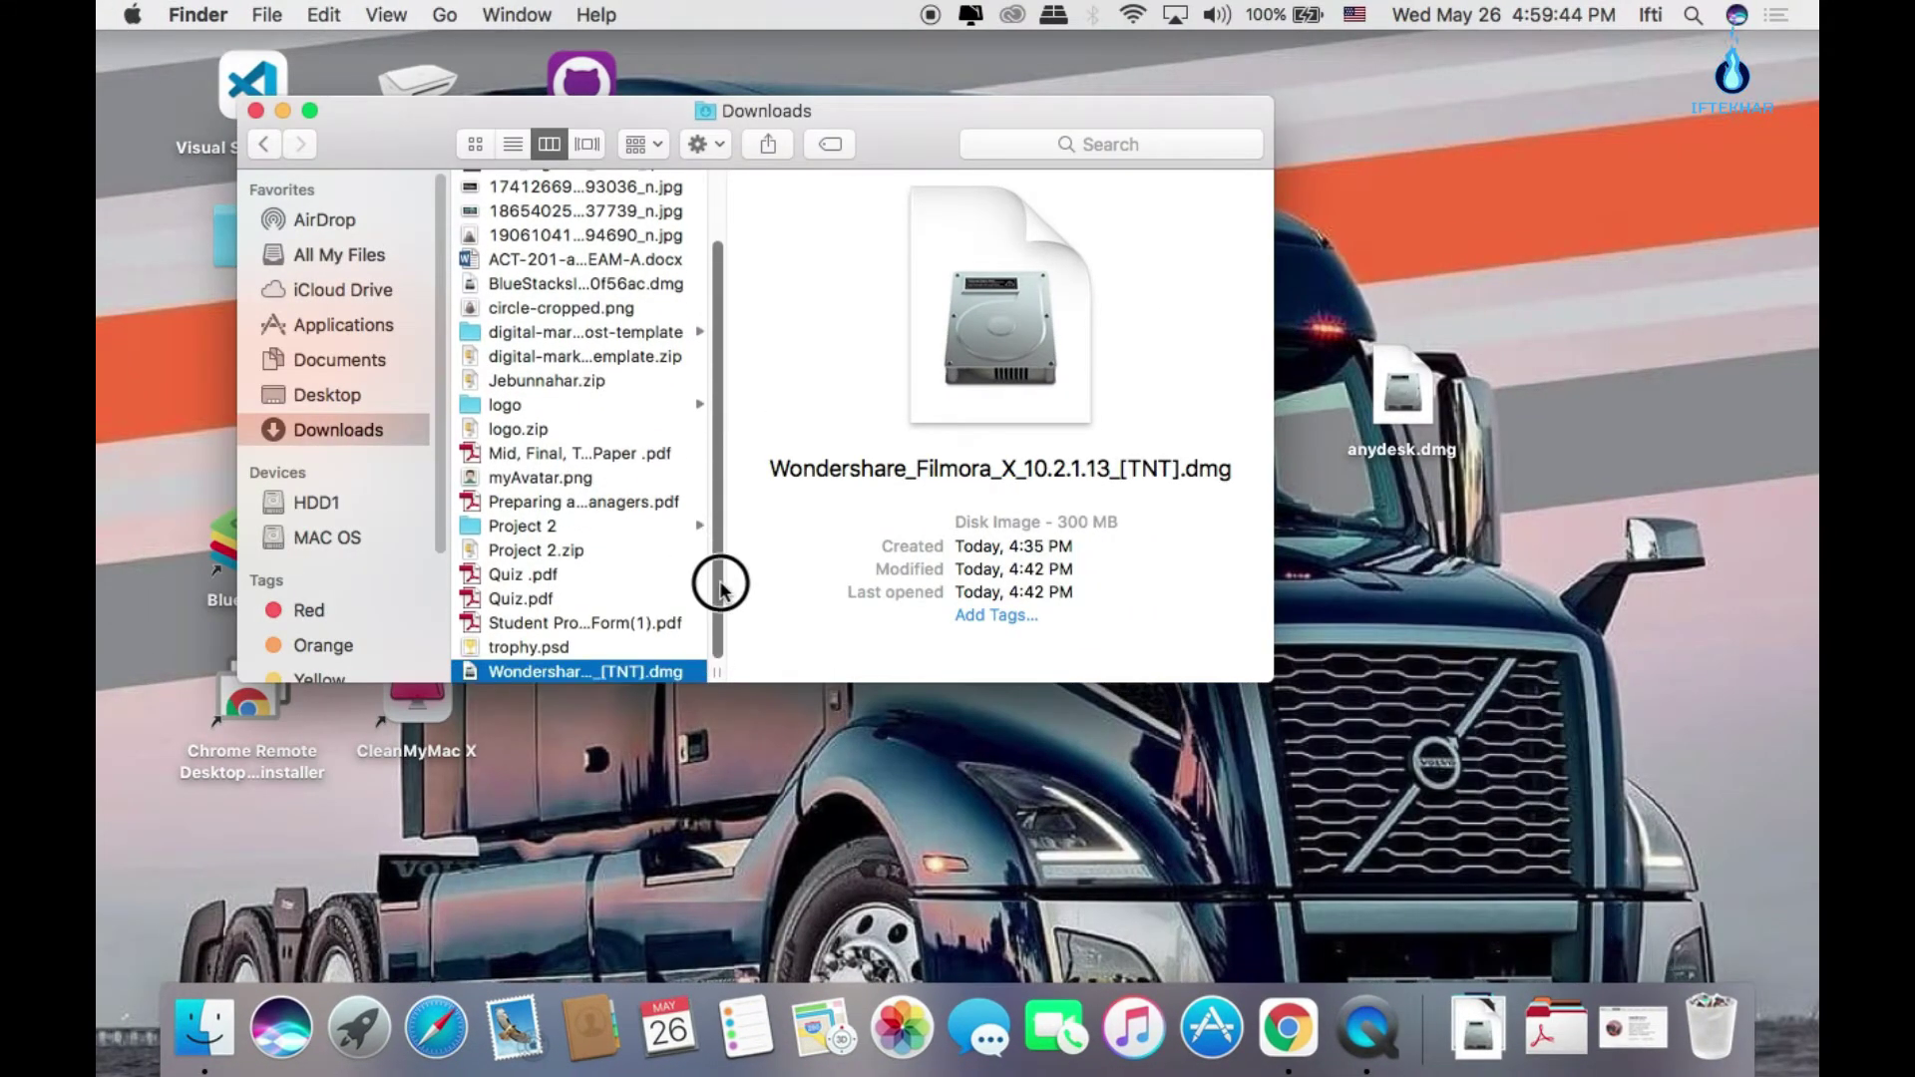
{"action": "left_click", "coordinate": [556, 669]}
{"action": "key", "text": "Escape"}
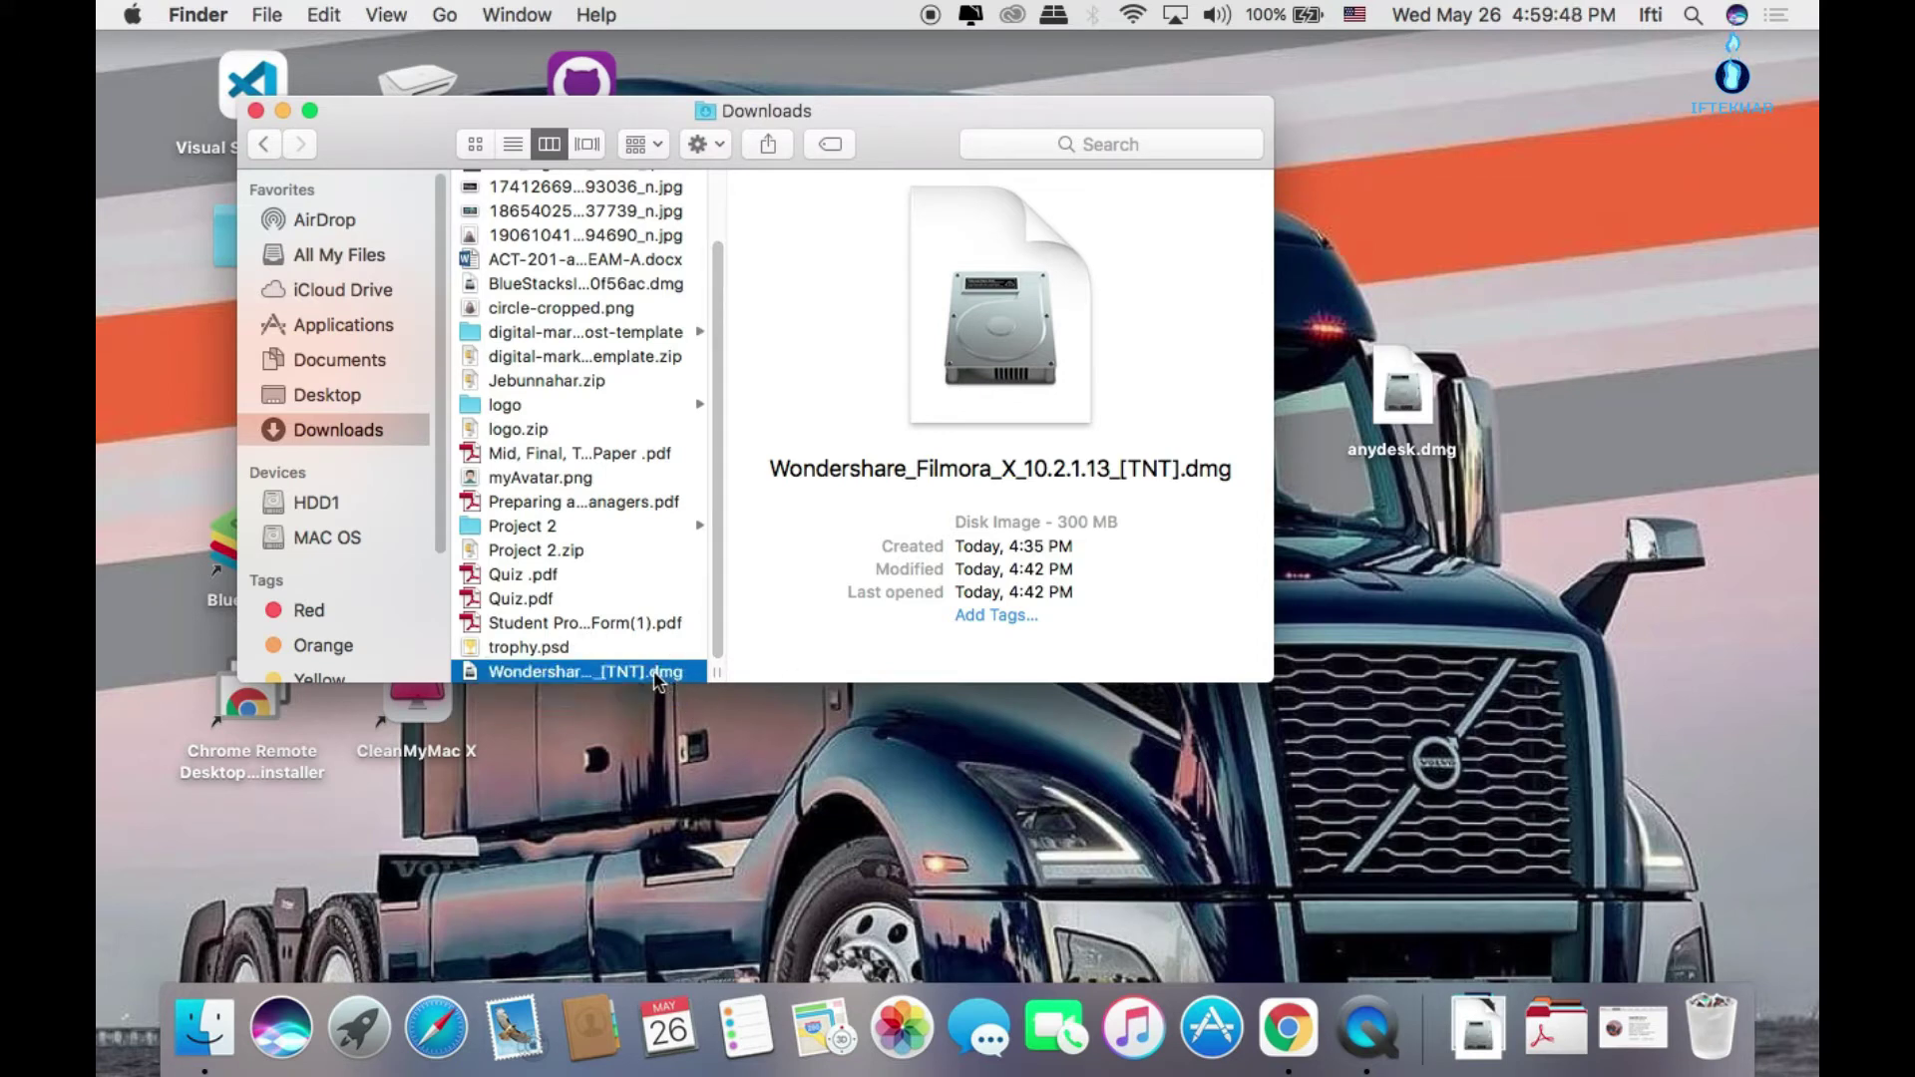
{"action": "double_click", "coordinate": [655, 675]}
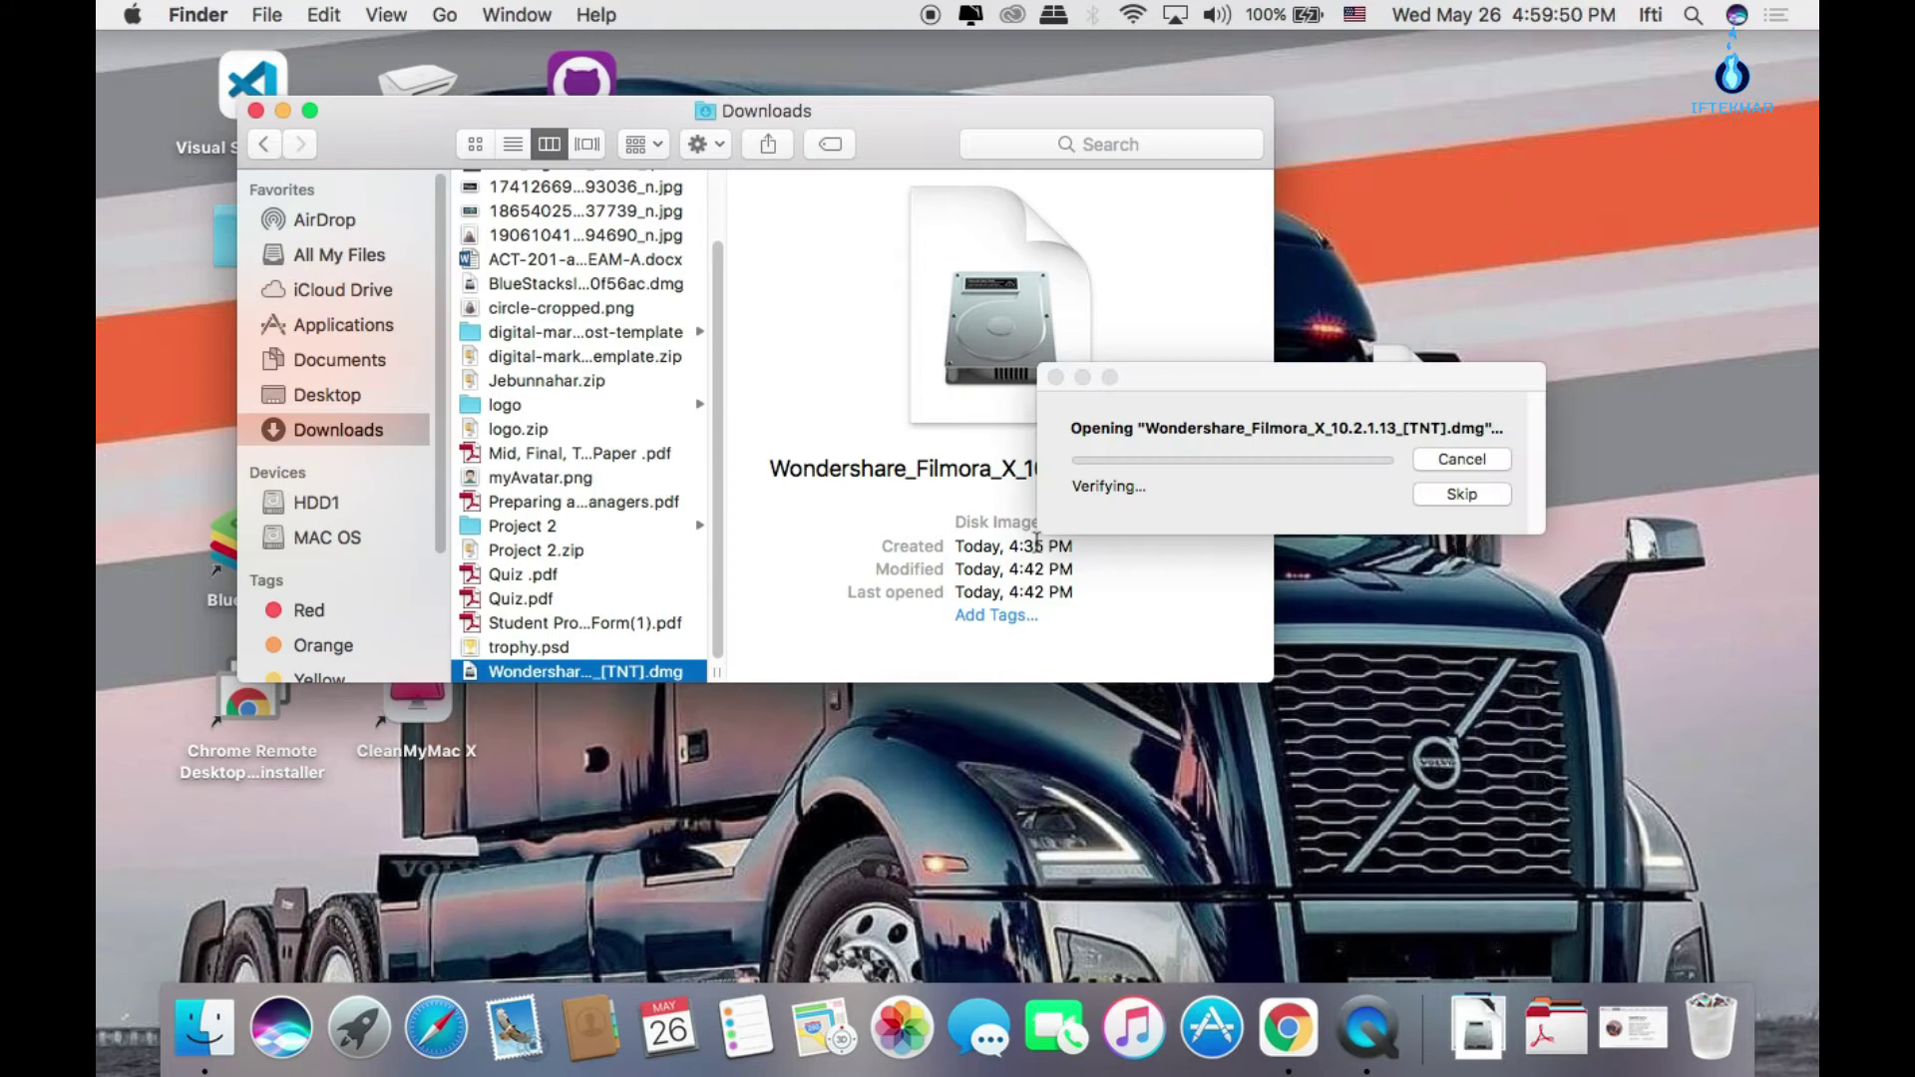
{"action": "left_click_drag", "start_coordinate": [1253, 392], "coordinate": [1252, 317]}
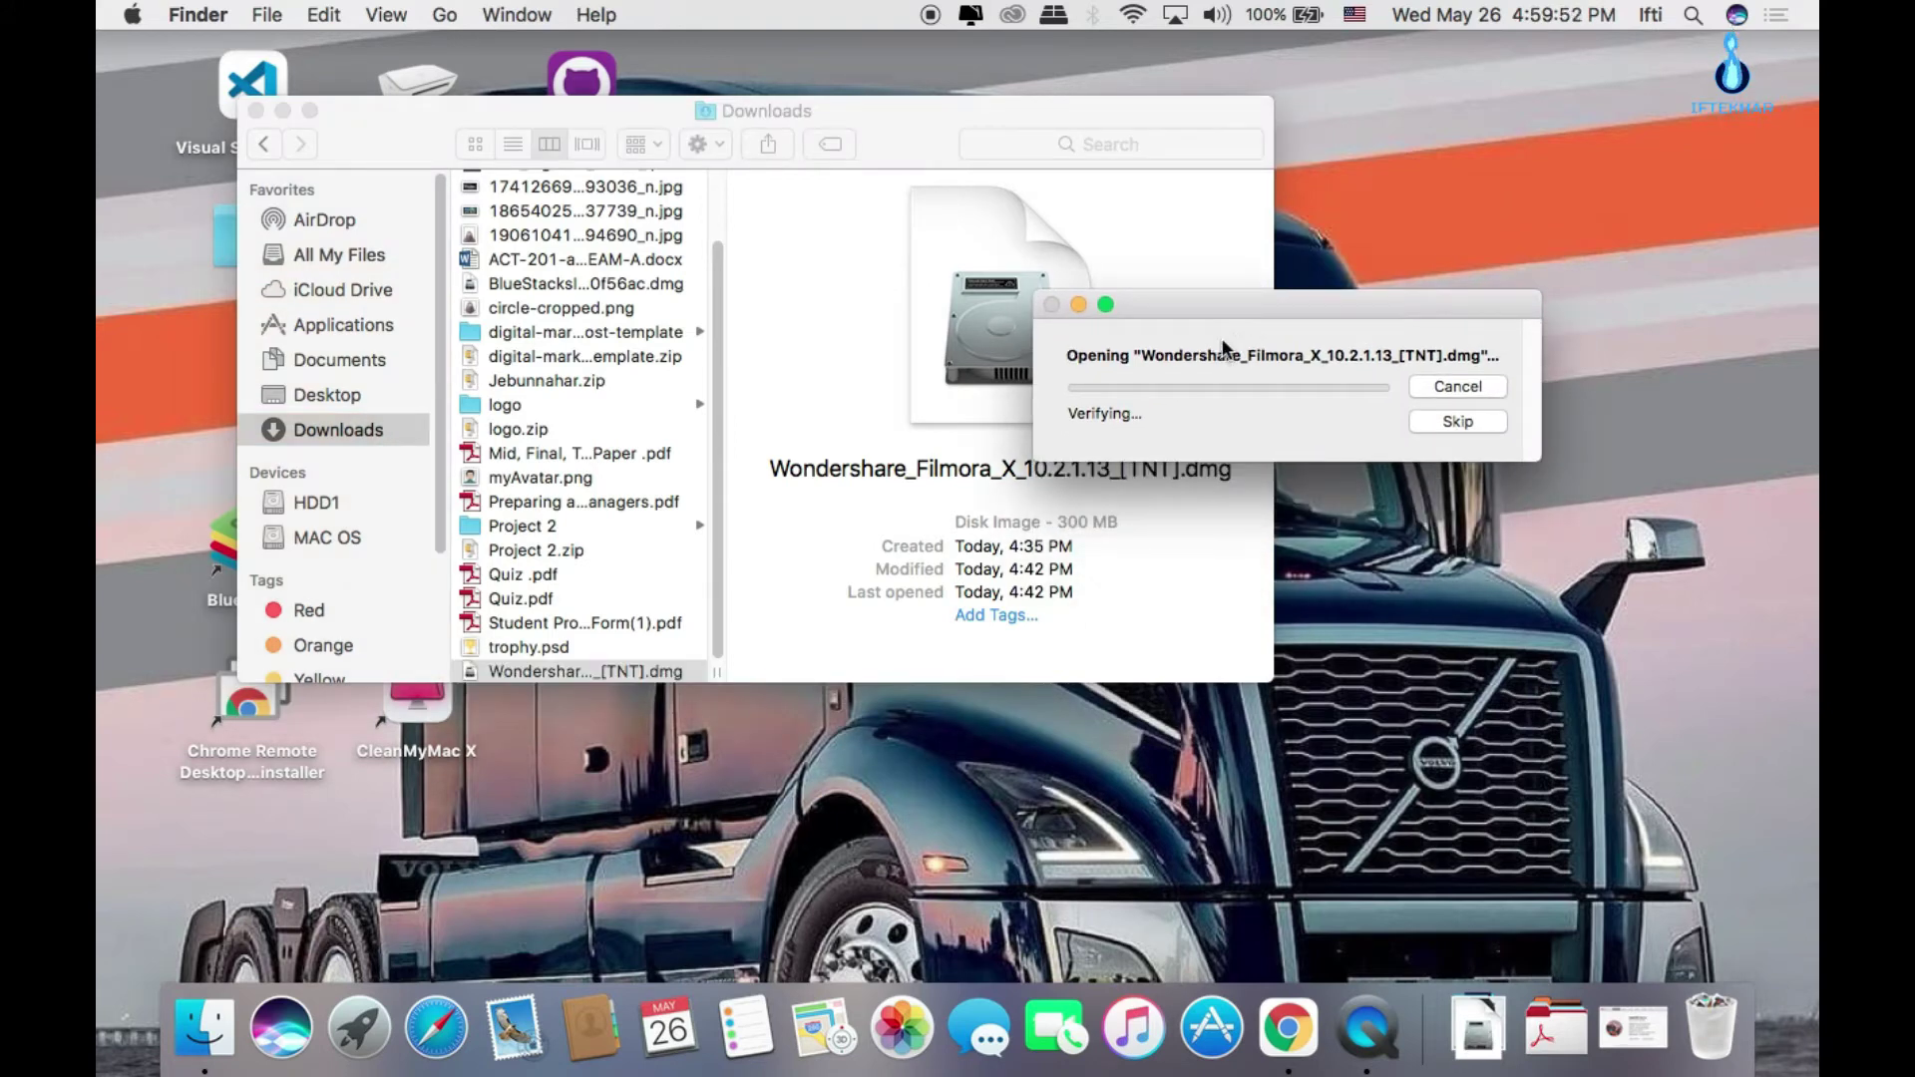
{"action": "left_click_drag", "start_coordinate": [1432, 312], "coordinate": [1415, 302]}
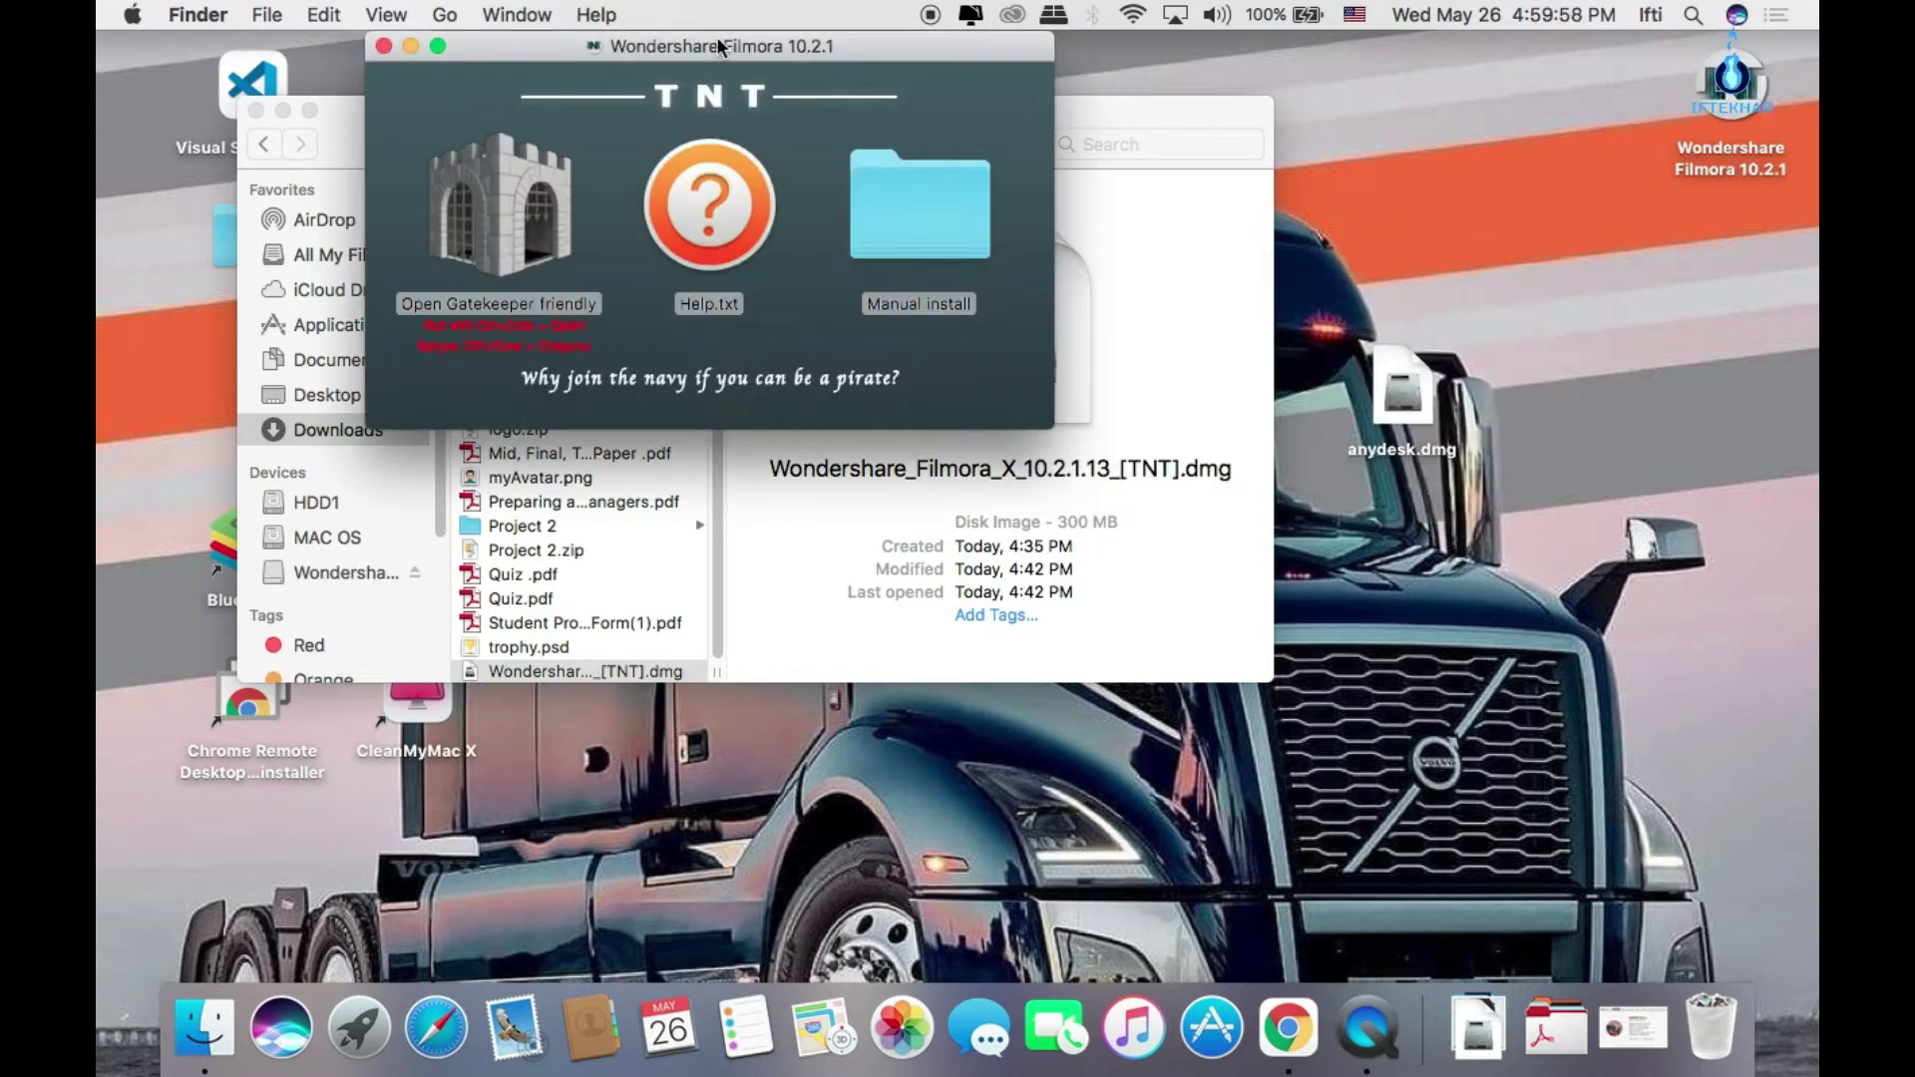
Step: Launch Open Gatekeeper friendly from the TNT window with disk-image warnings turned off
{"action": "left_click_drag", "start_coordinate": [718, 42], "coordinate": [798, 63]}
{"action": "left_click", "coordinate": [576, 315]}
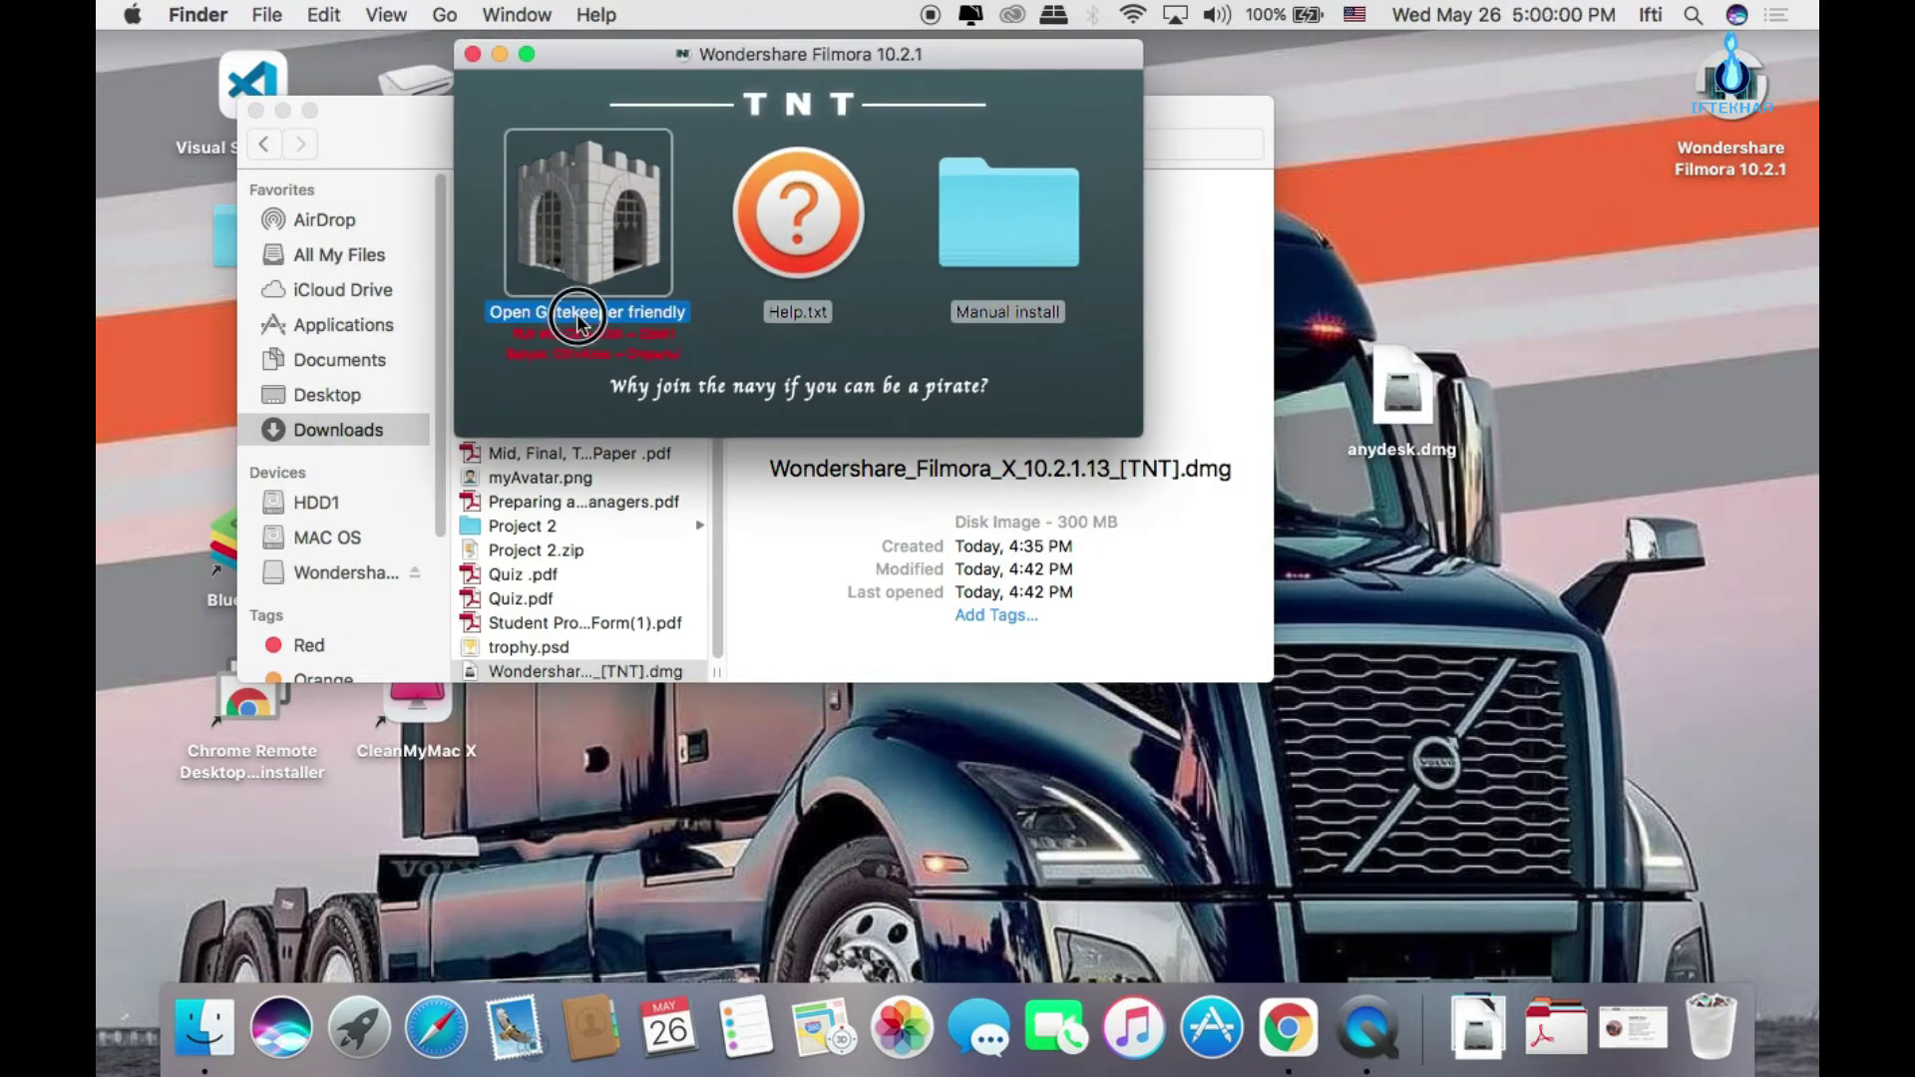
{"action": "double_click", "coordinate": [582, 249]}
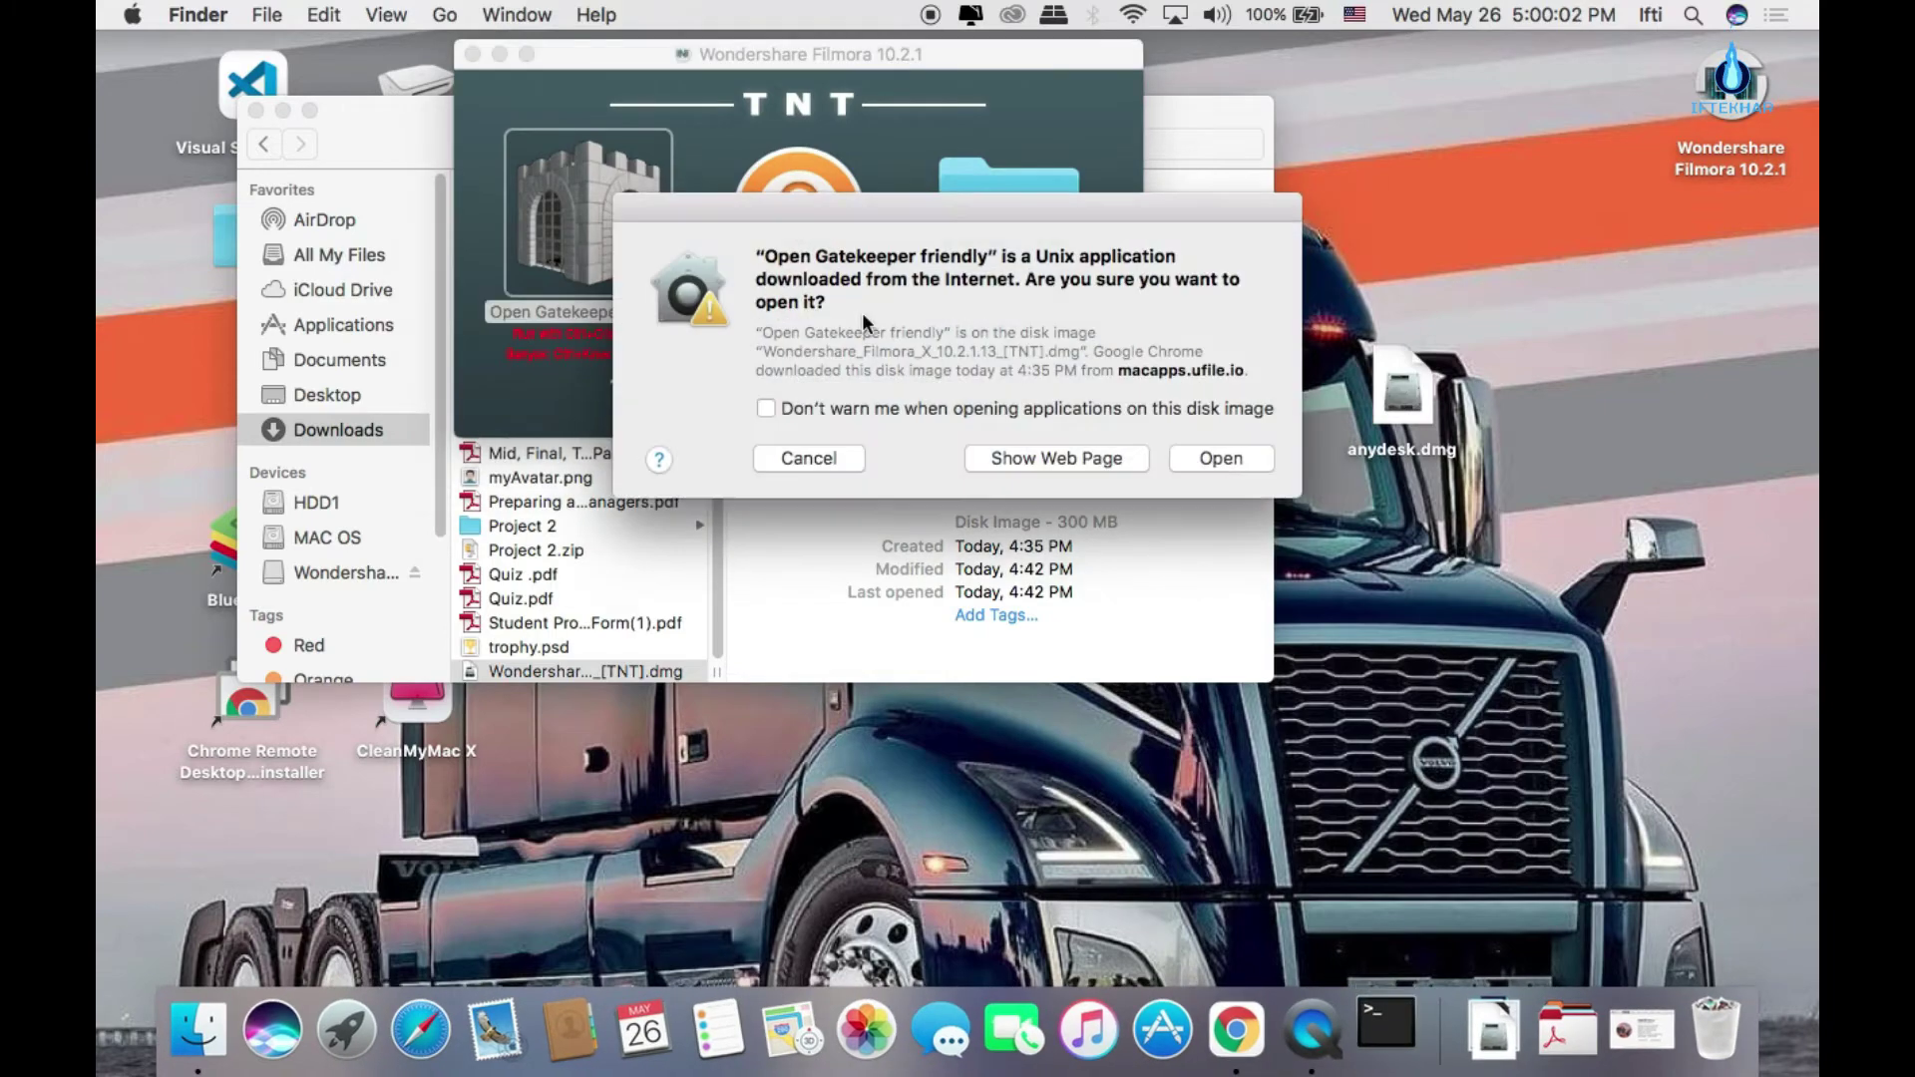
{"action": "left_click", "coordinate": [768, 409]}
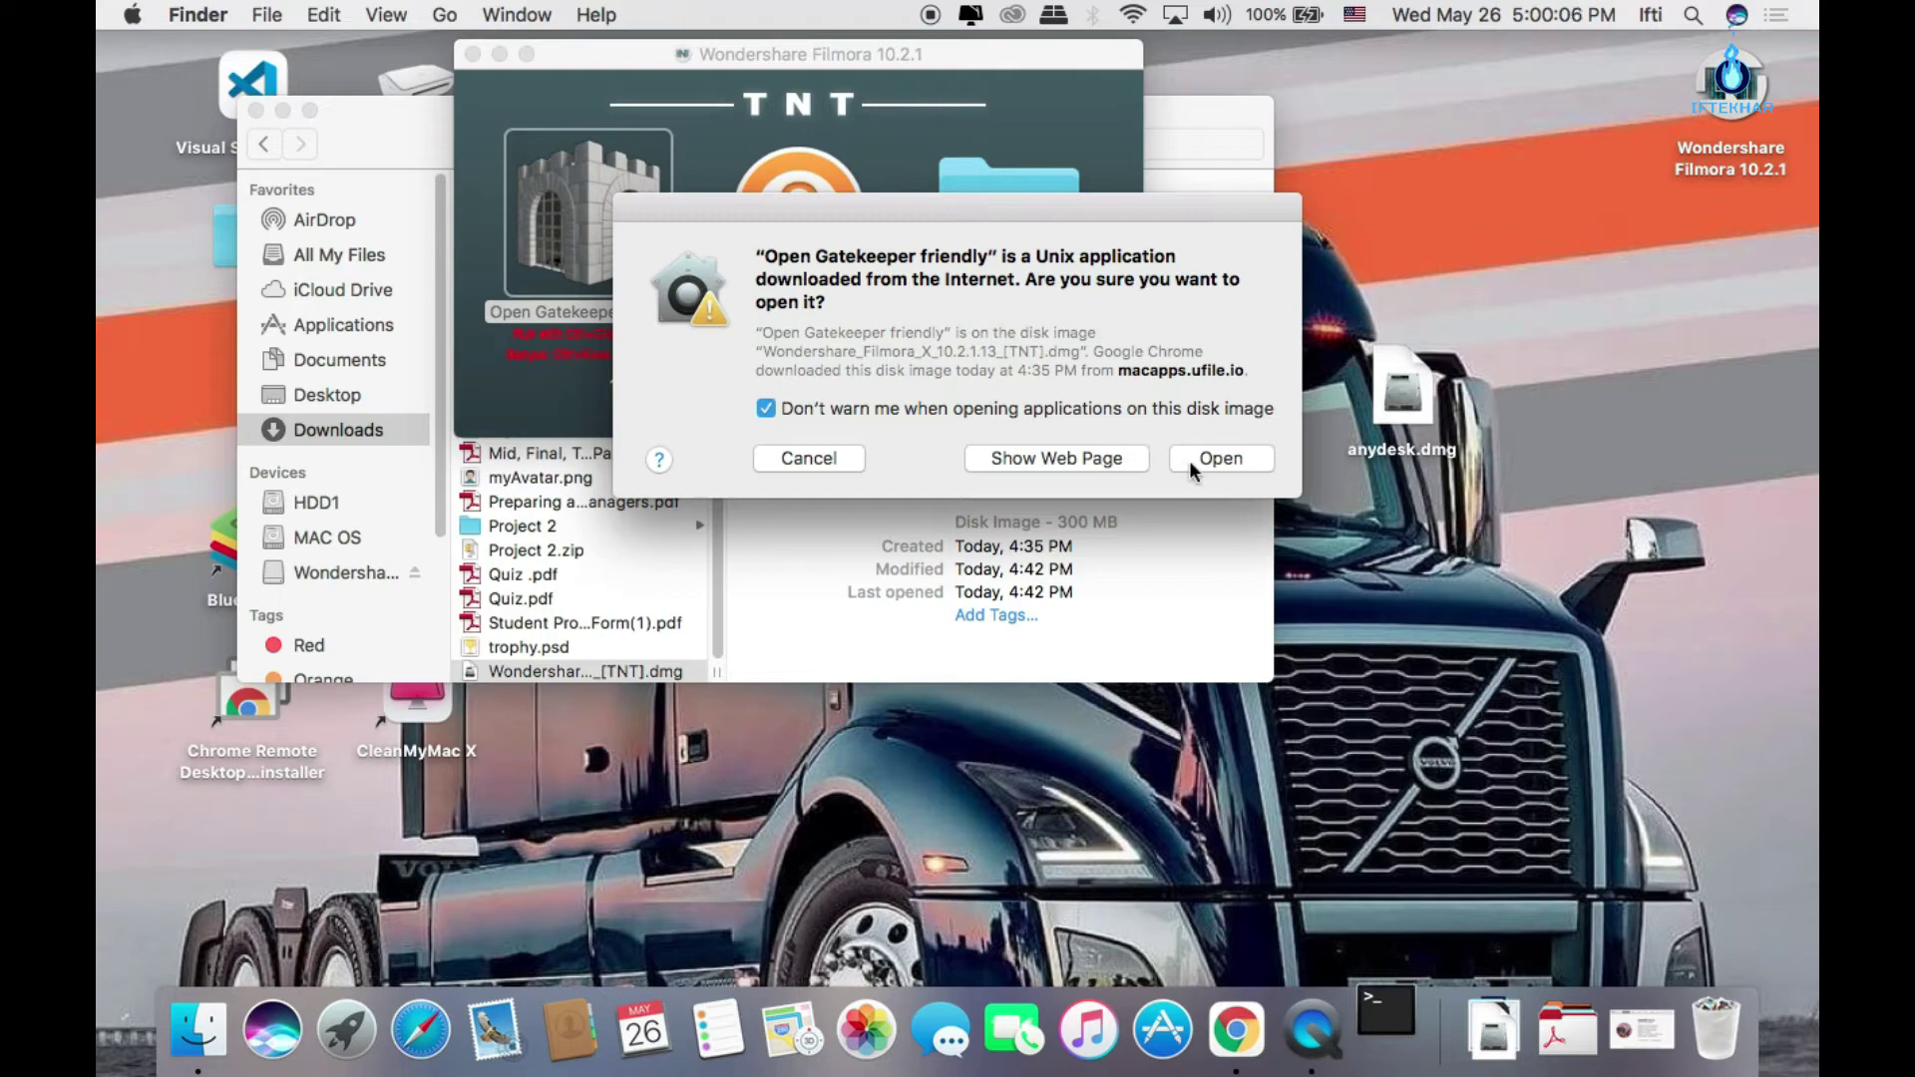
{"action": "key", "text": "Return"}
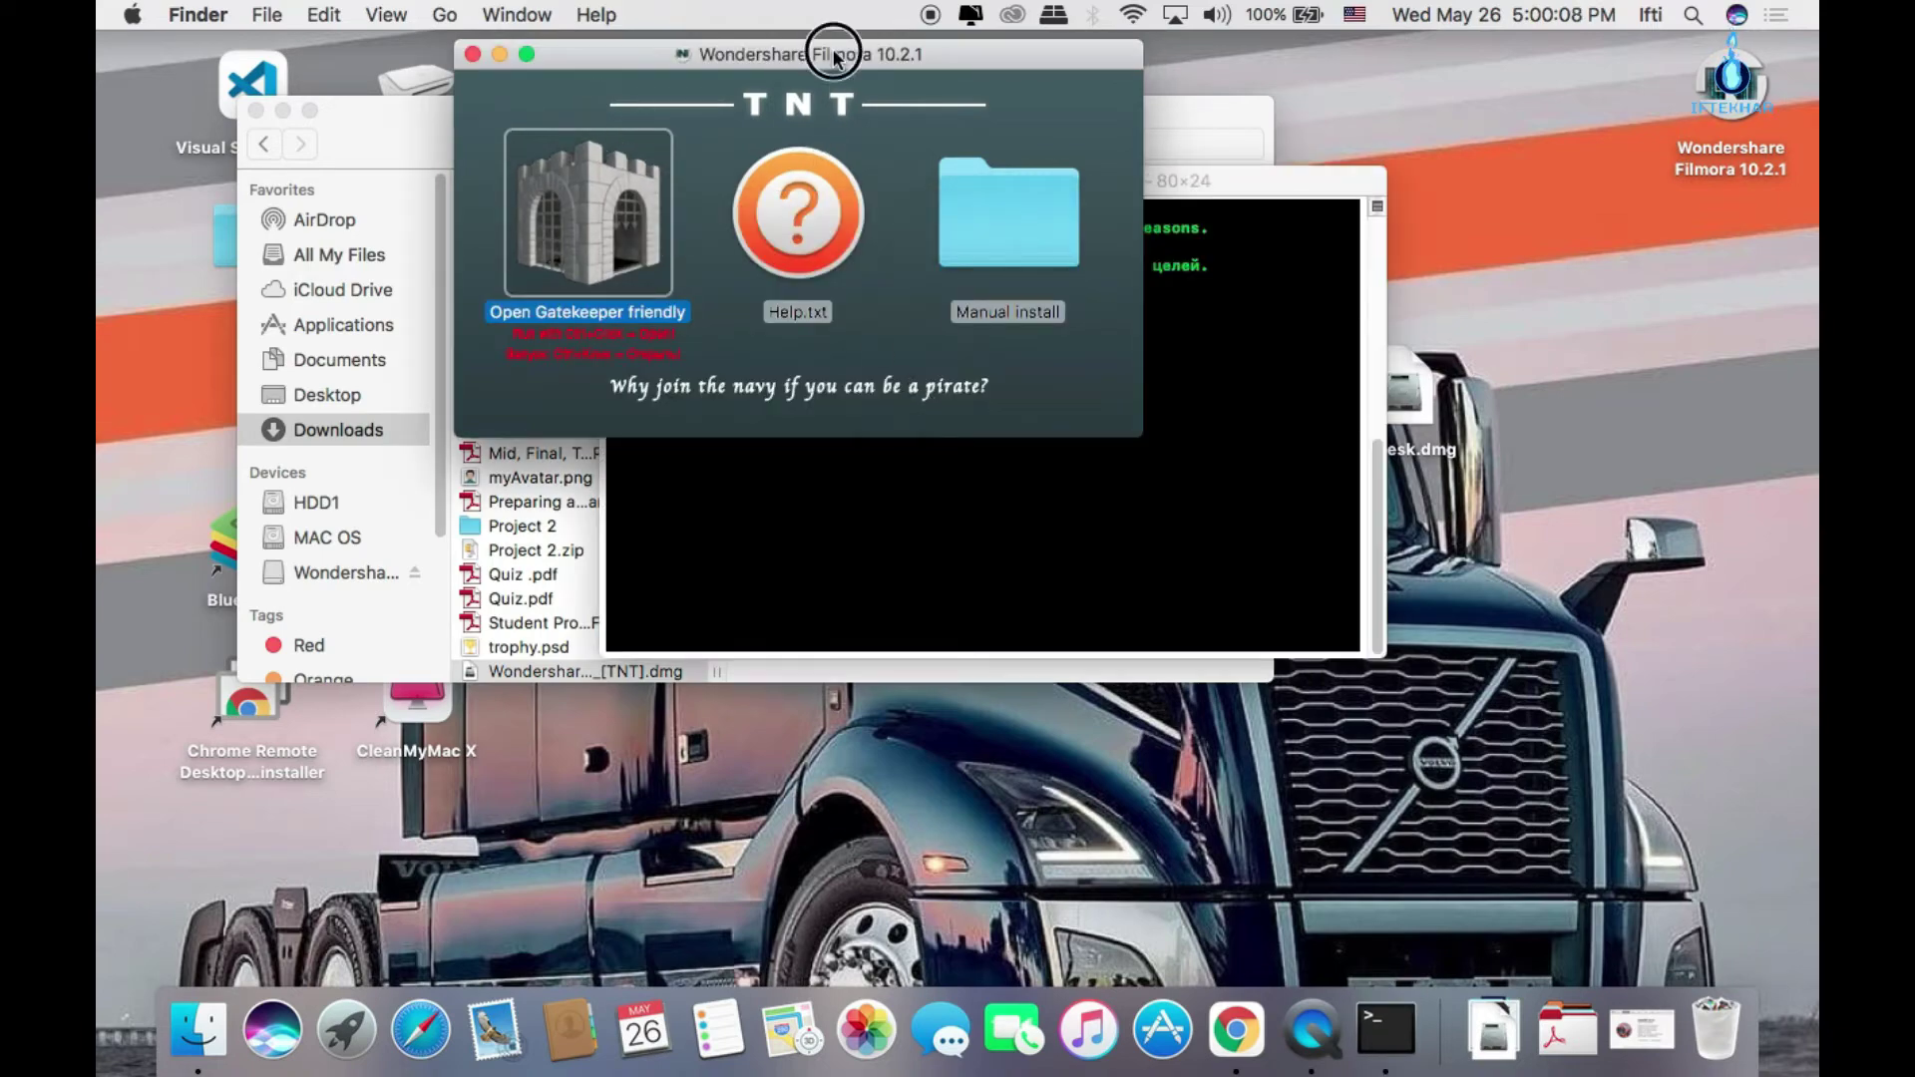
{"action": "left_click_drag", "start_coordinate": [833, 58], "coordinate": [1737, 535]}
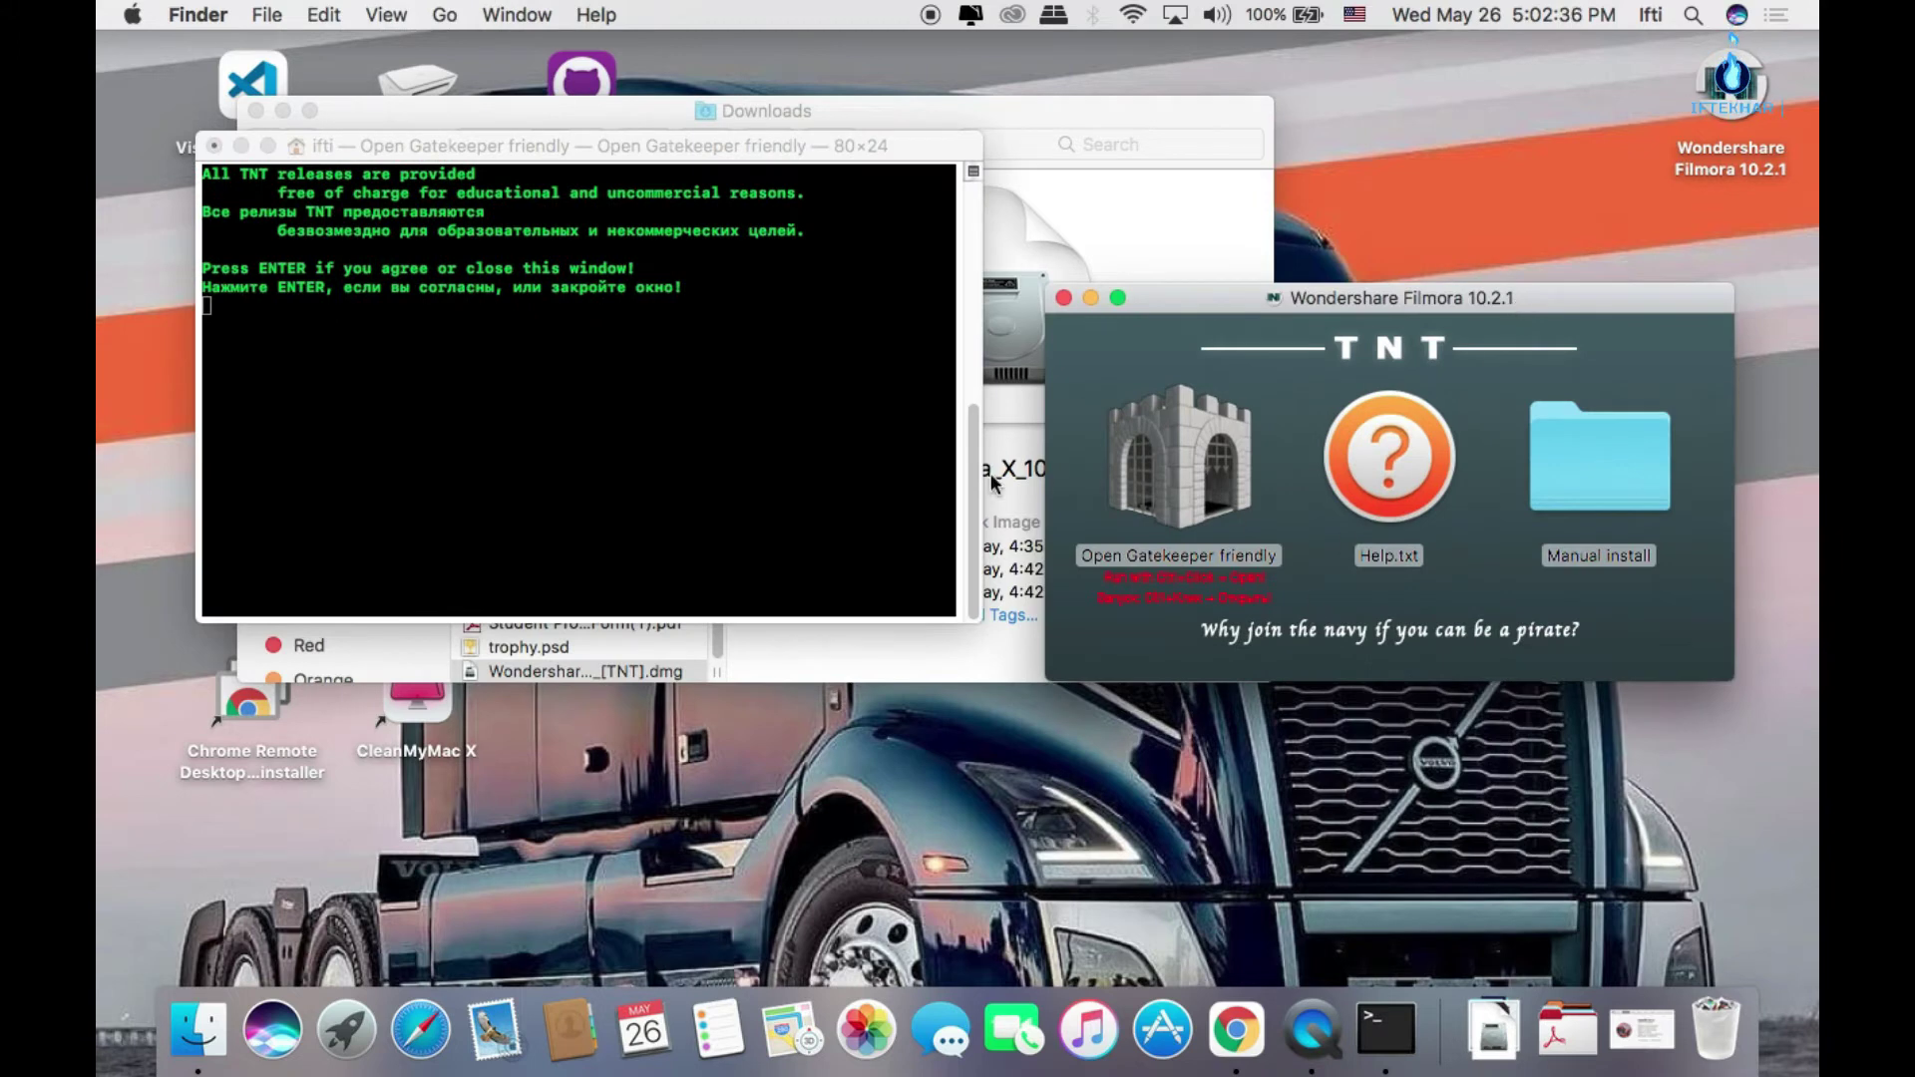
Step: Accept the TNT terms in Terminal, move the Filmora X install window, and view About This Mac
{"action": "left_click", "coordinate": [756, 429]}
{"action": "key", "text": "Return"}
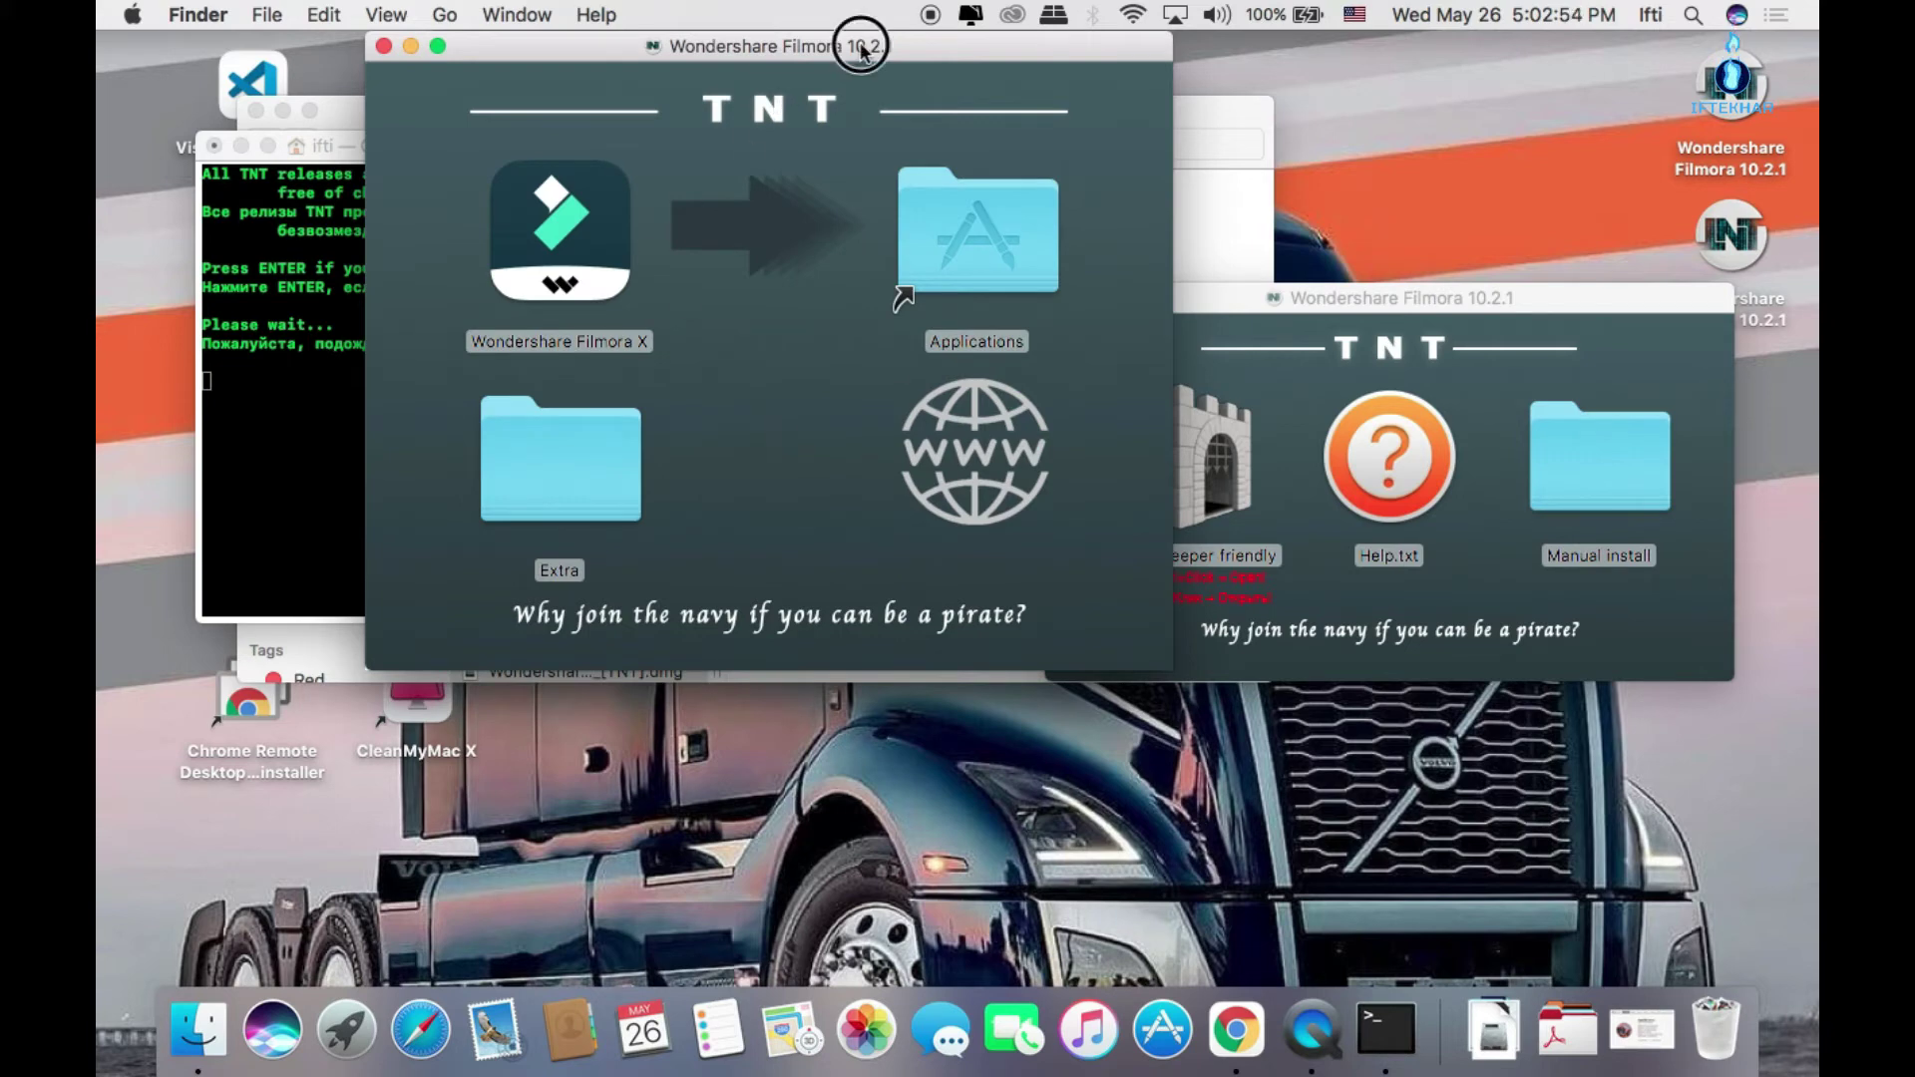
{"action": "left_click_drag", "start_coordinate": [862, 50], "coordinate": [1103, 77]}
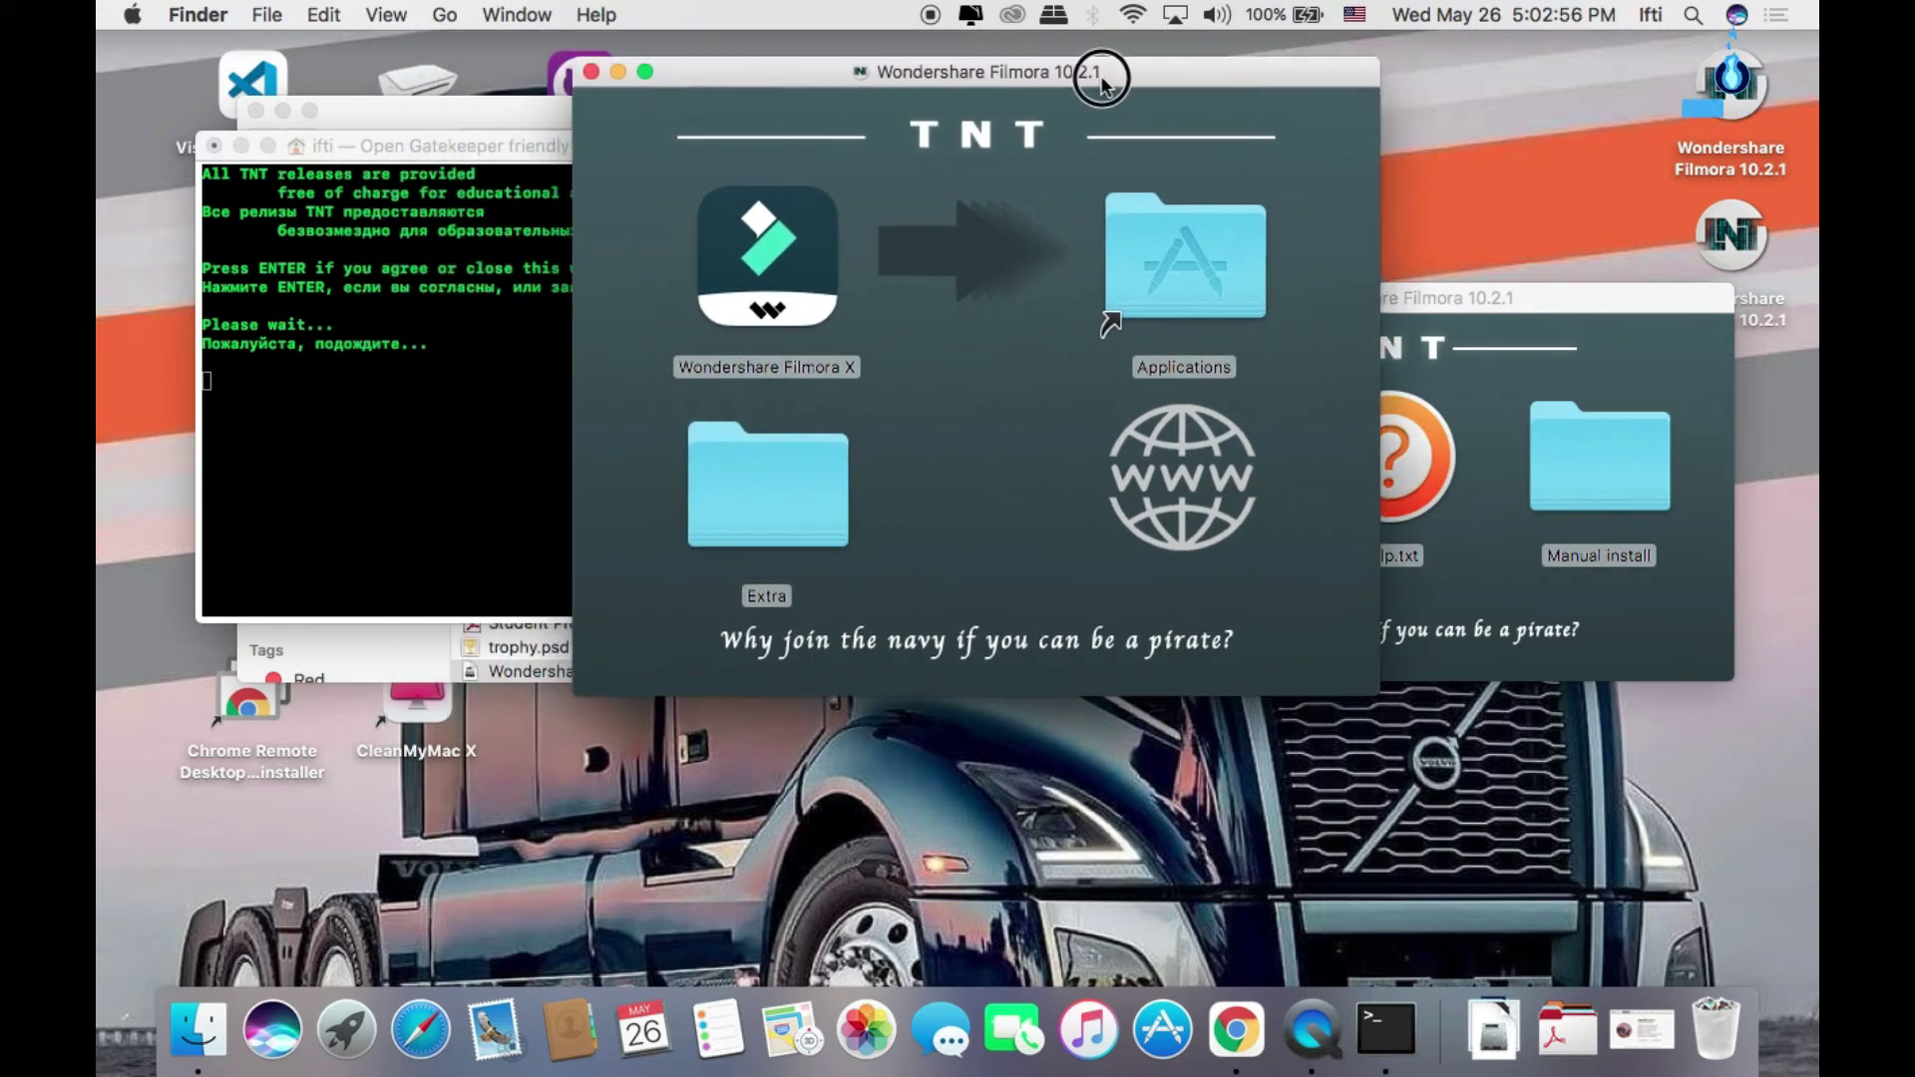
{"action": "left_click", "coordinate": [131, 14]}
{"action": "left_click", "coordinate": [181, 45]}
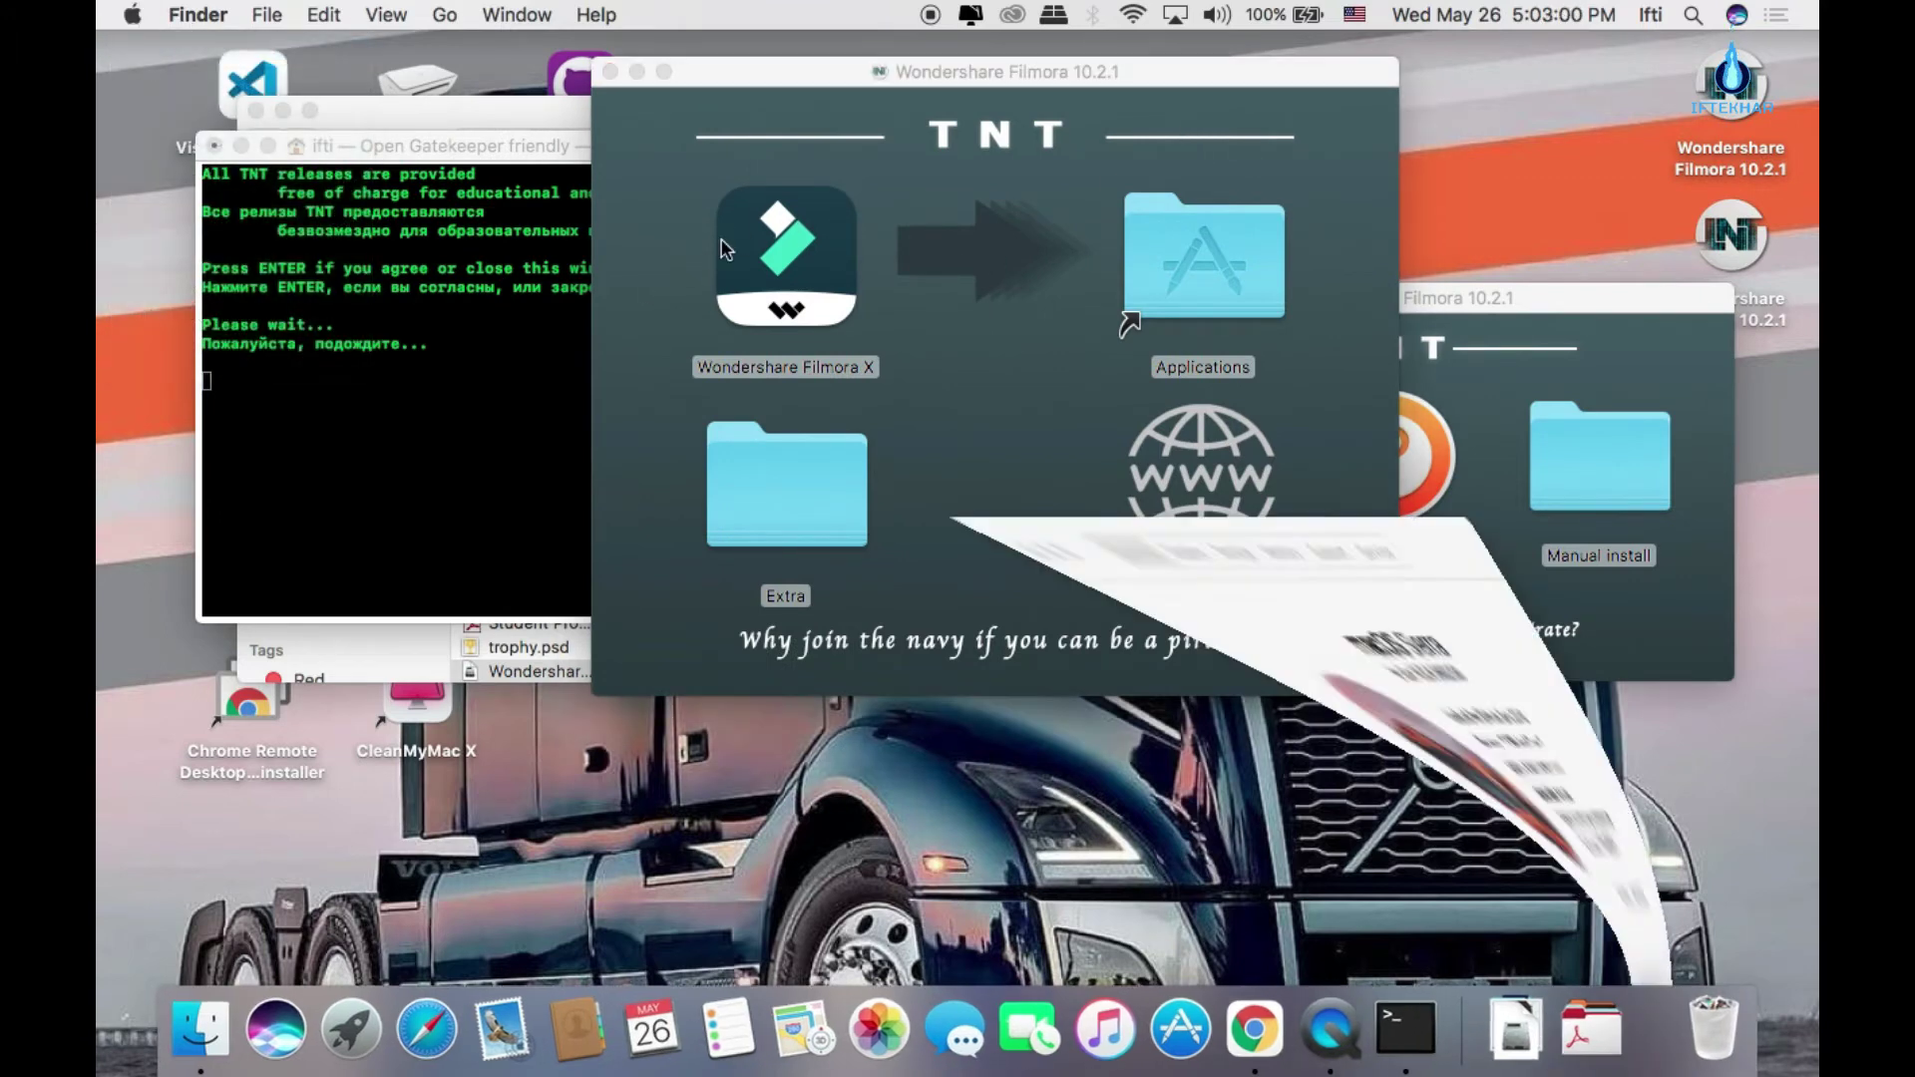
Step: Close About This Mac and copy Wondershare Filmora X from the disk image into Applications
{"action": "left_click_drag", "start_coordinate": [1244, 206], "coordinate": [1182, 186]}
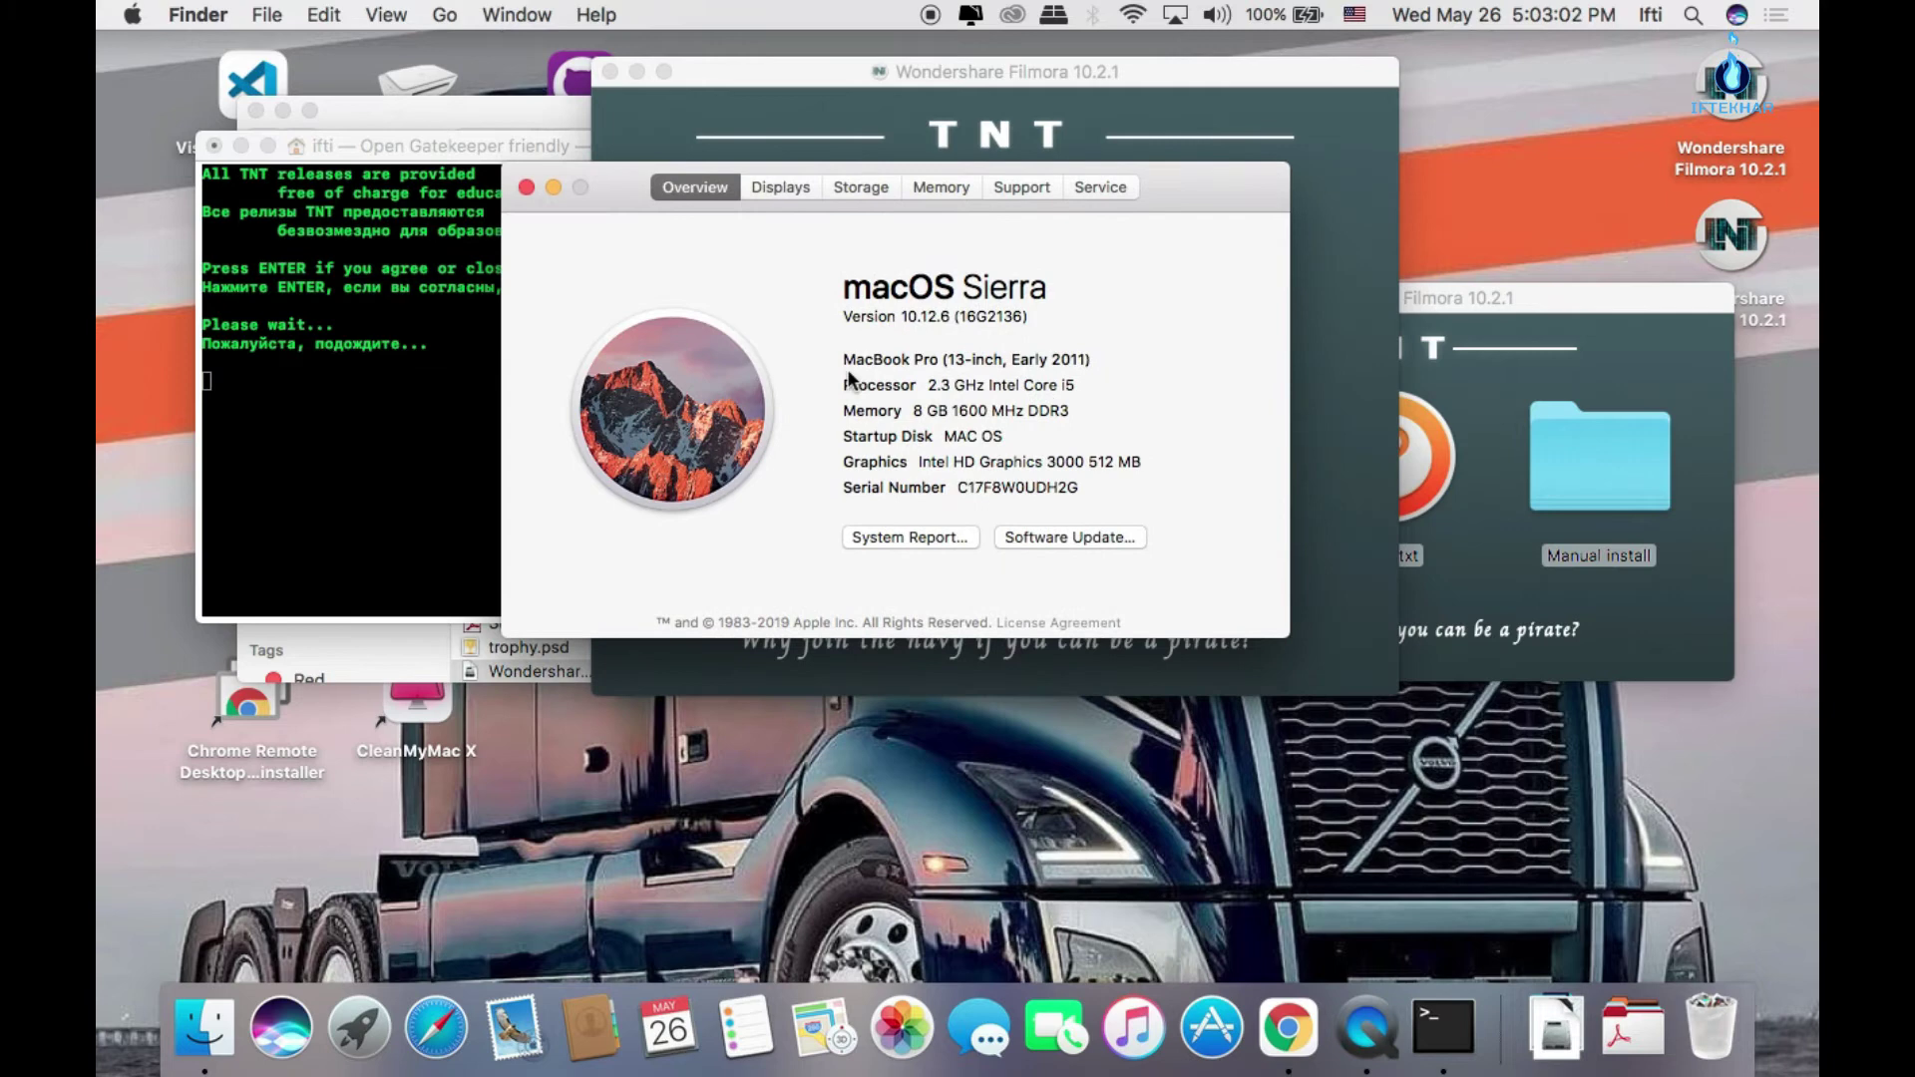
{"action": "left_click", "coordinate": [916, 315]}
{"action": "left_click", "coordinate": [526, 187]}
{"action": "double_click", "coordinate": [799, 252]}
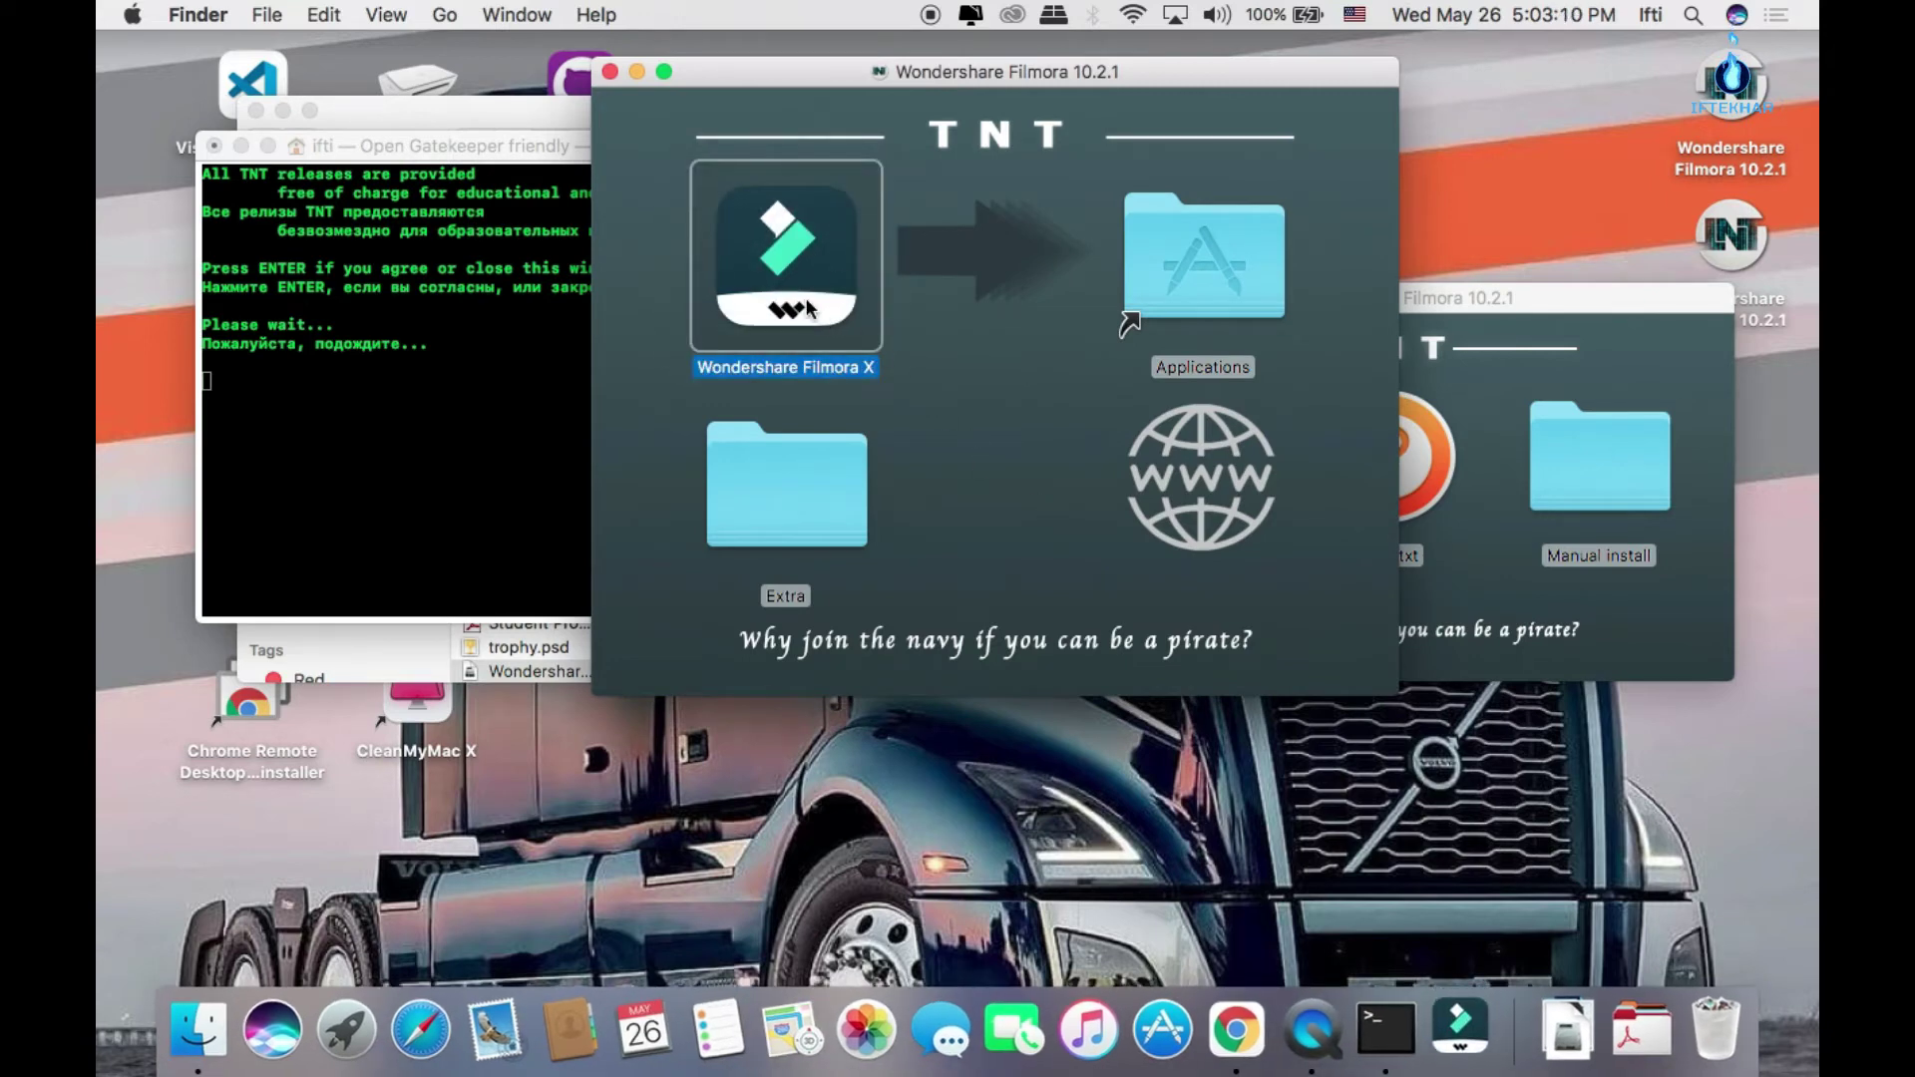
{"action": "left_click_drag", "start_coordinate": [810, 309], "coordinate": [1173, 295]}
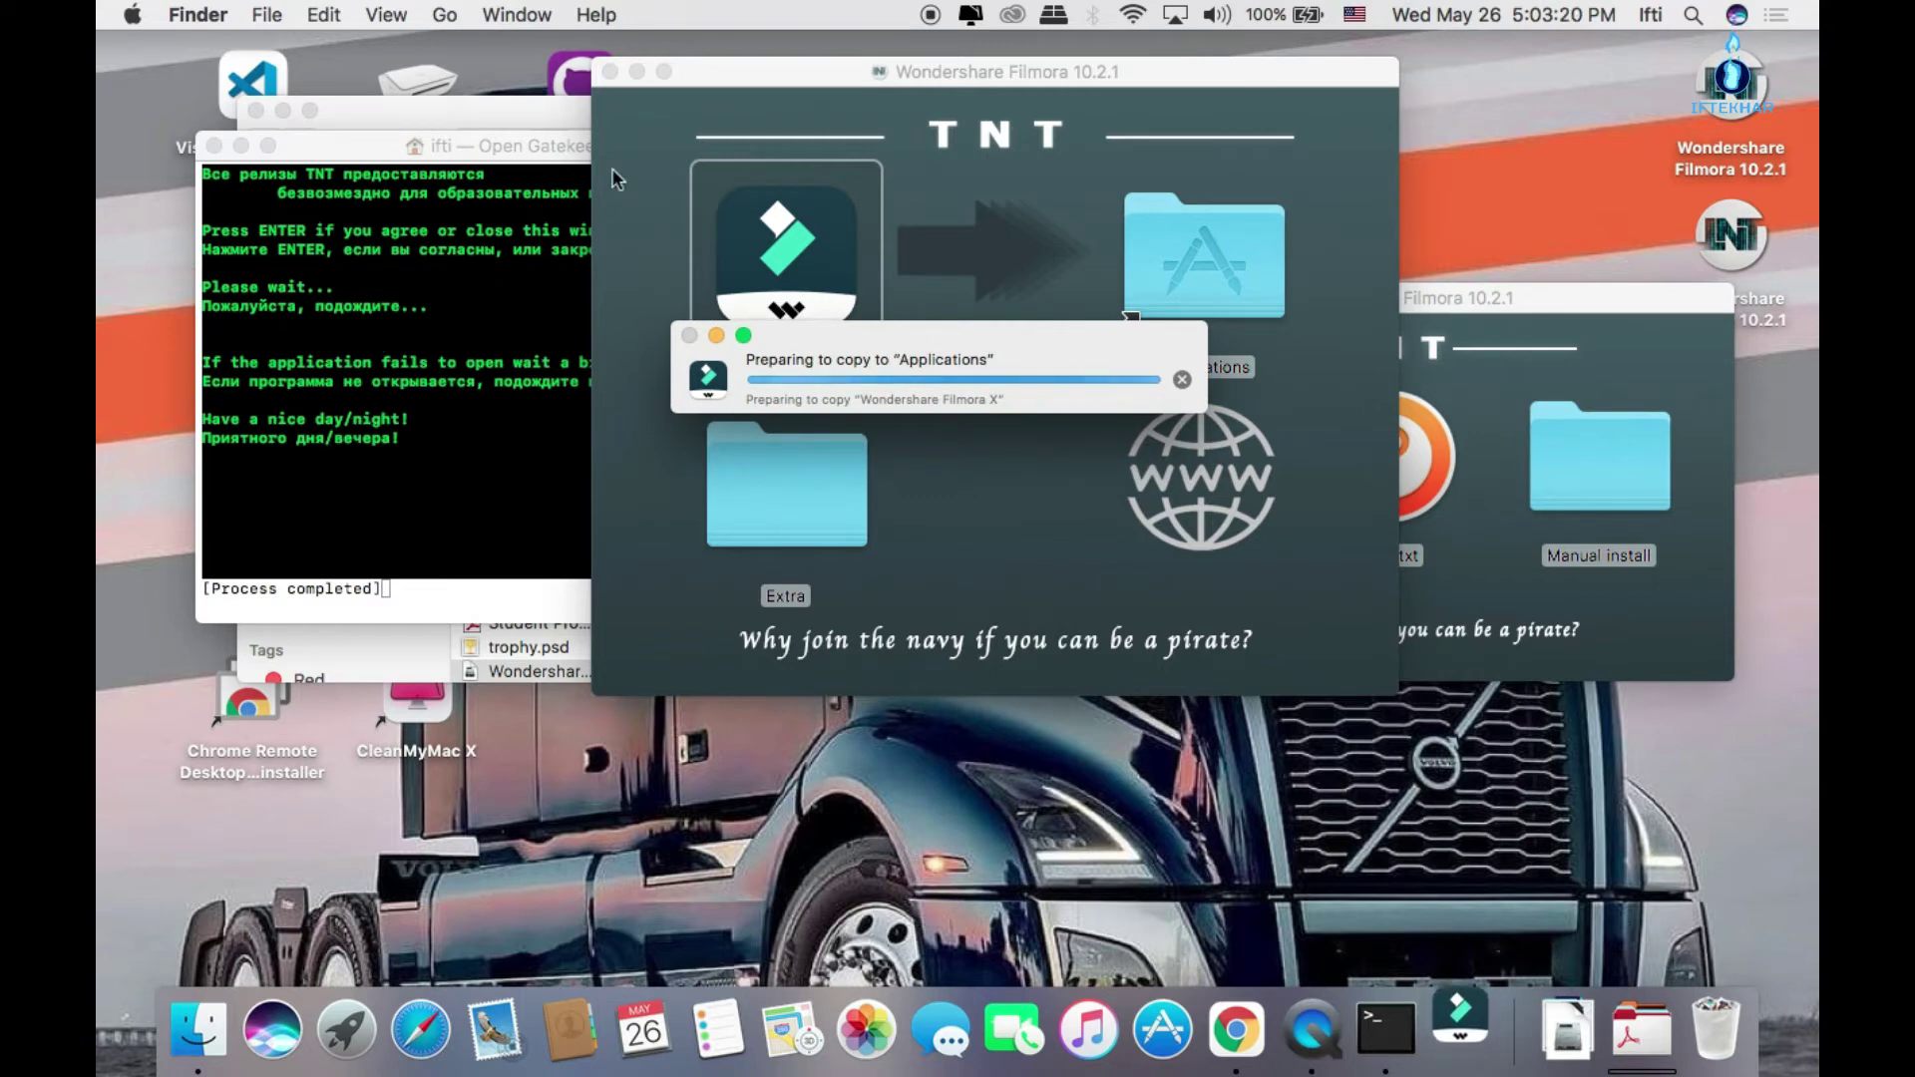
Step: Enter the login keychain password in both prompts and allow Filmora keychain access
{"action": "left_click_drag", "start_coordinate": [828, 87], "coordinate": [1157, 162]}
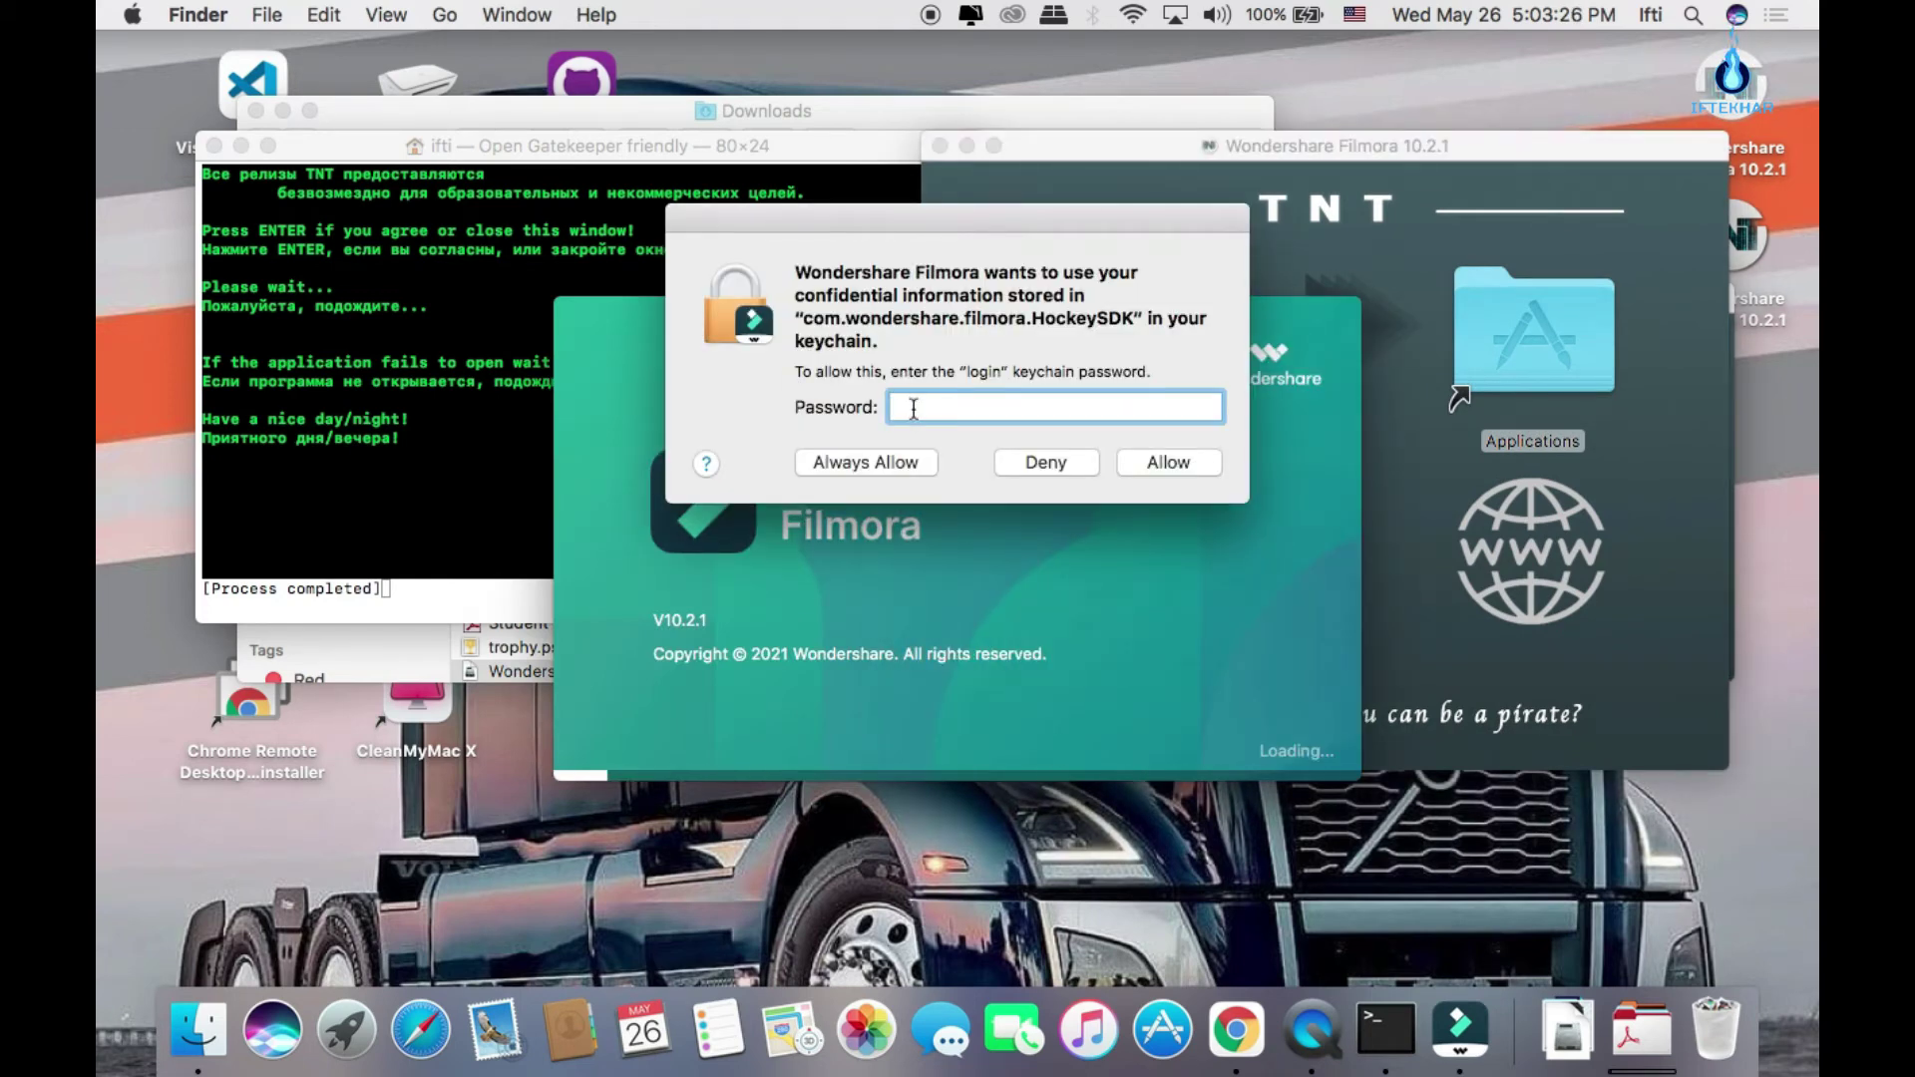
{"action": "type", "text": "••••"}
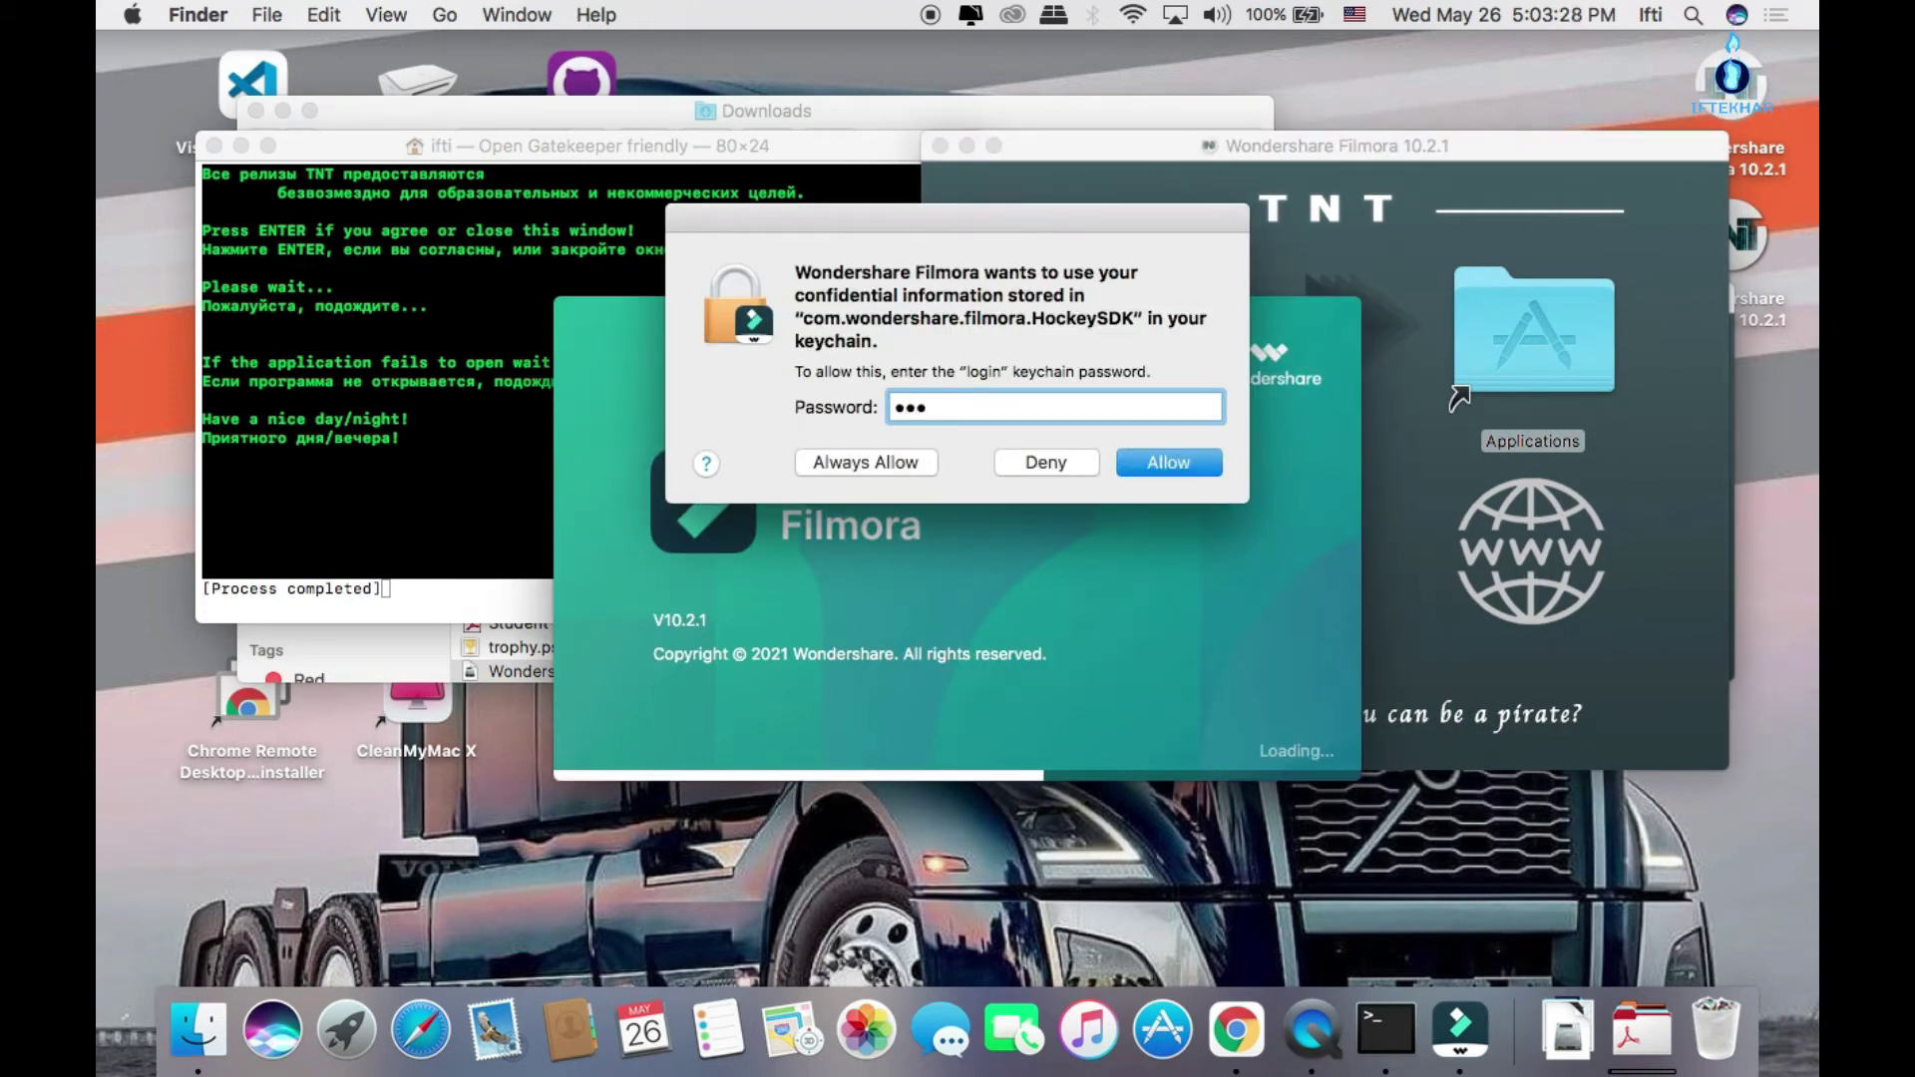
{"action": "left_click", "coordinate": [1160, 464]}
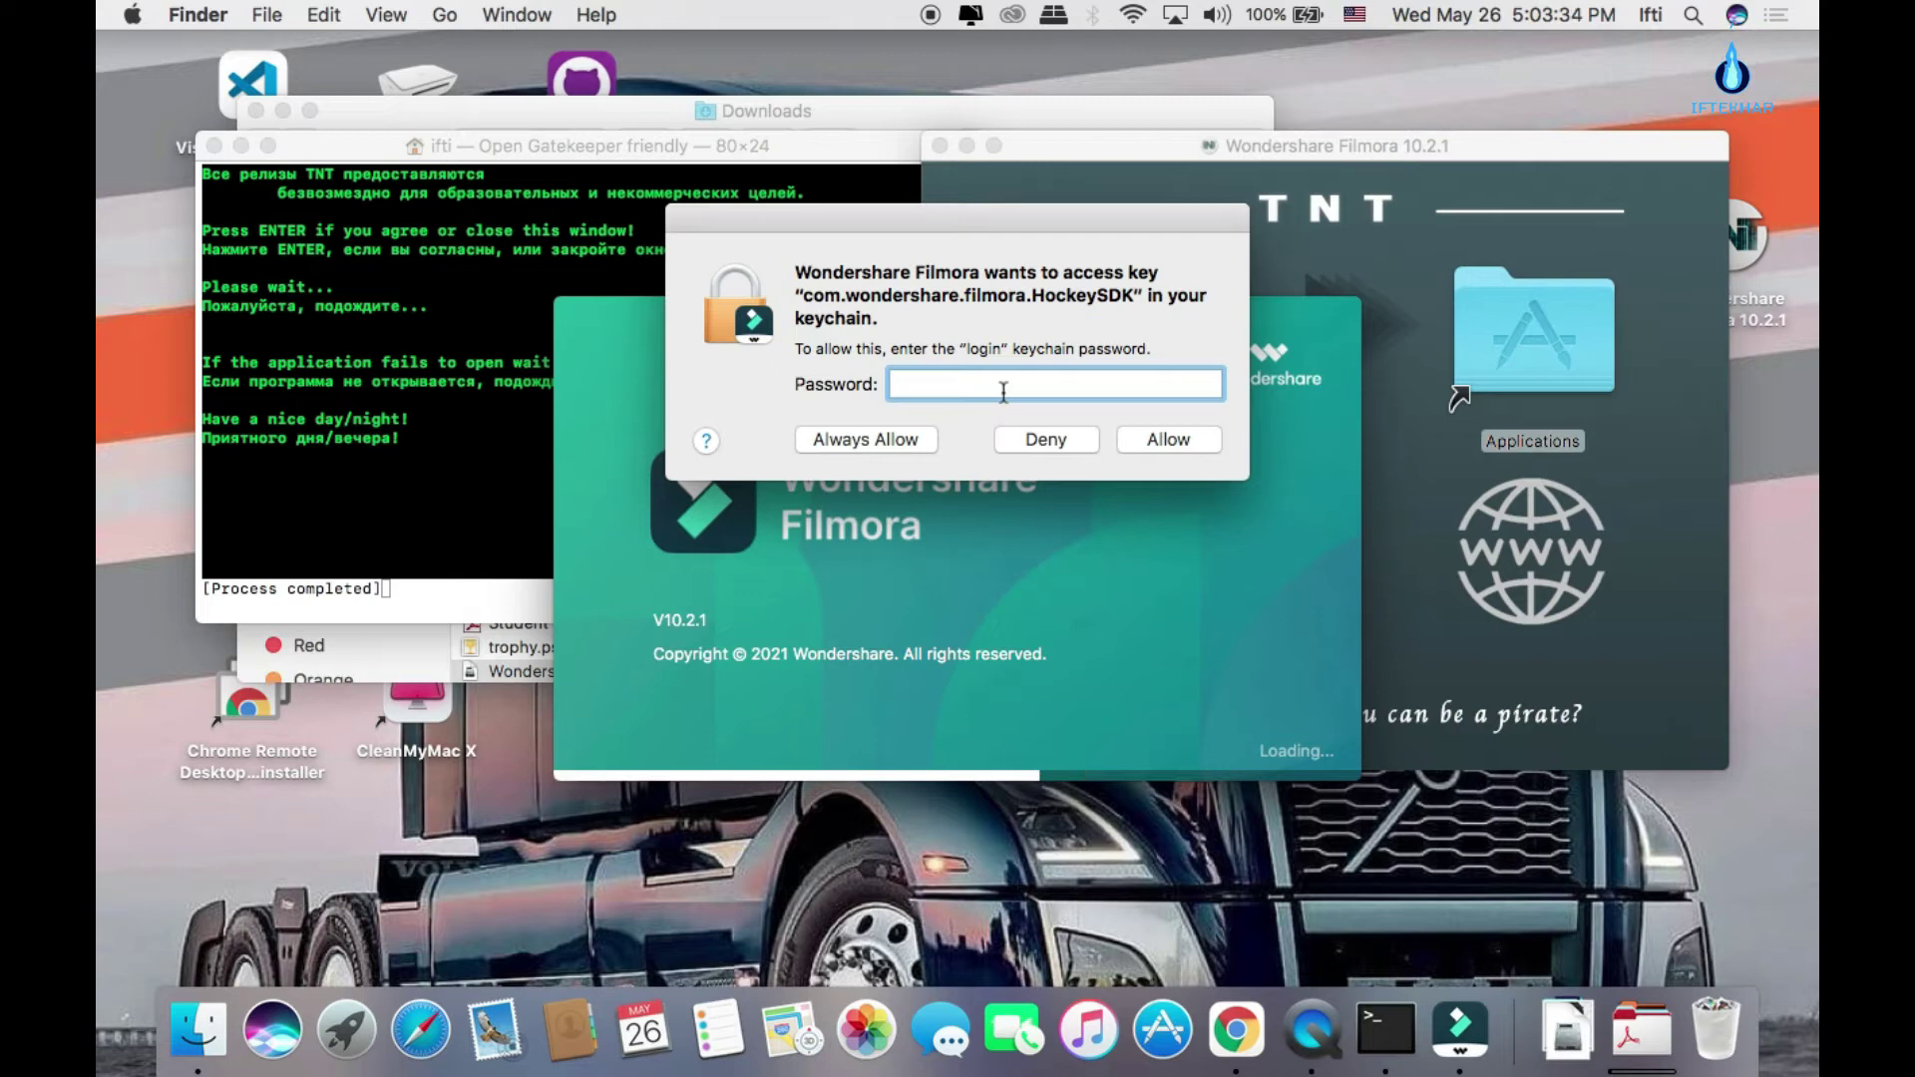
{"action": "type", "text": "••••"}
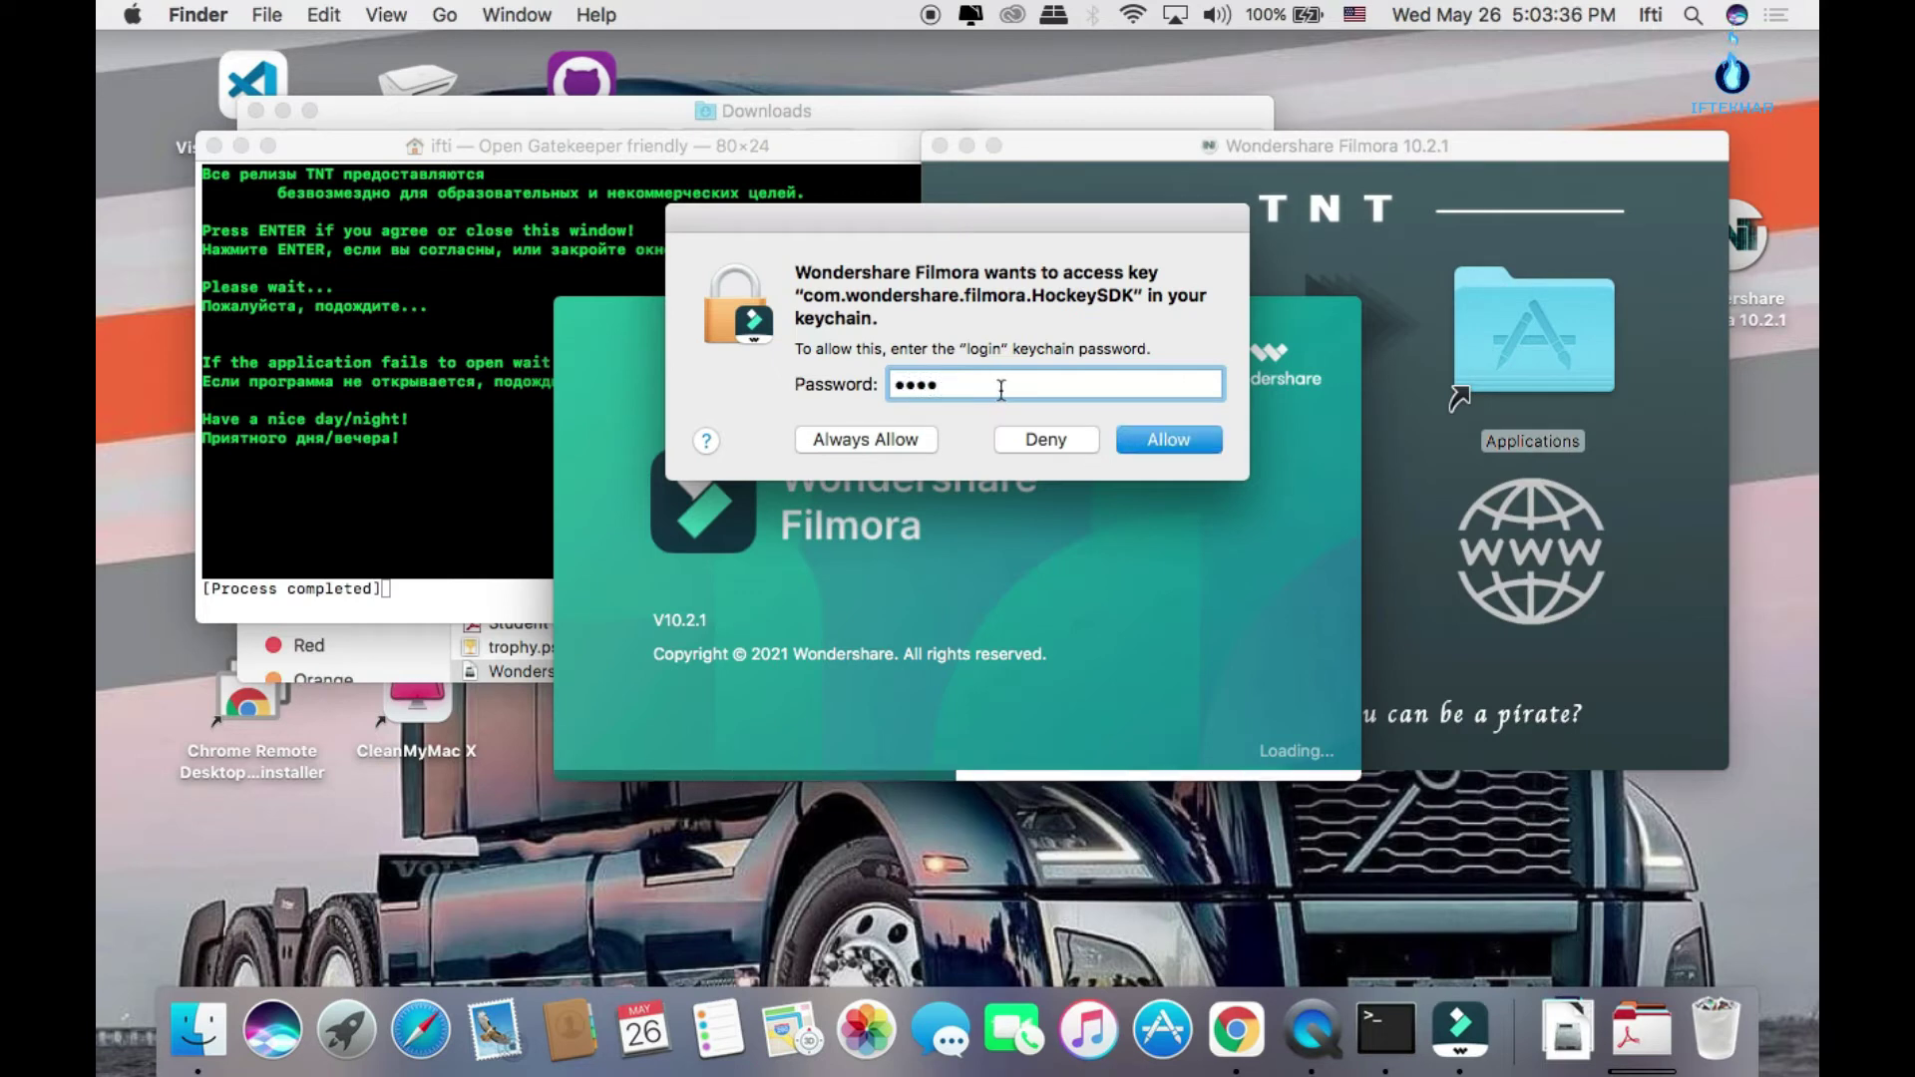
{"action": "left_click", "coordinate": [883, 441]}
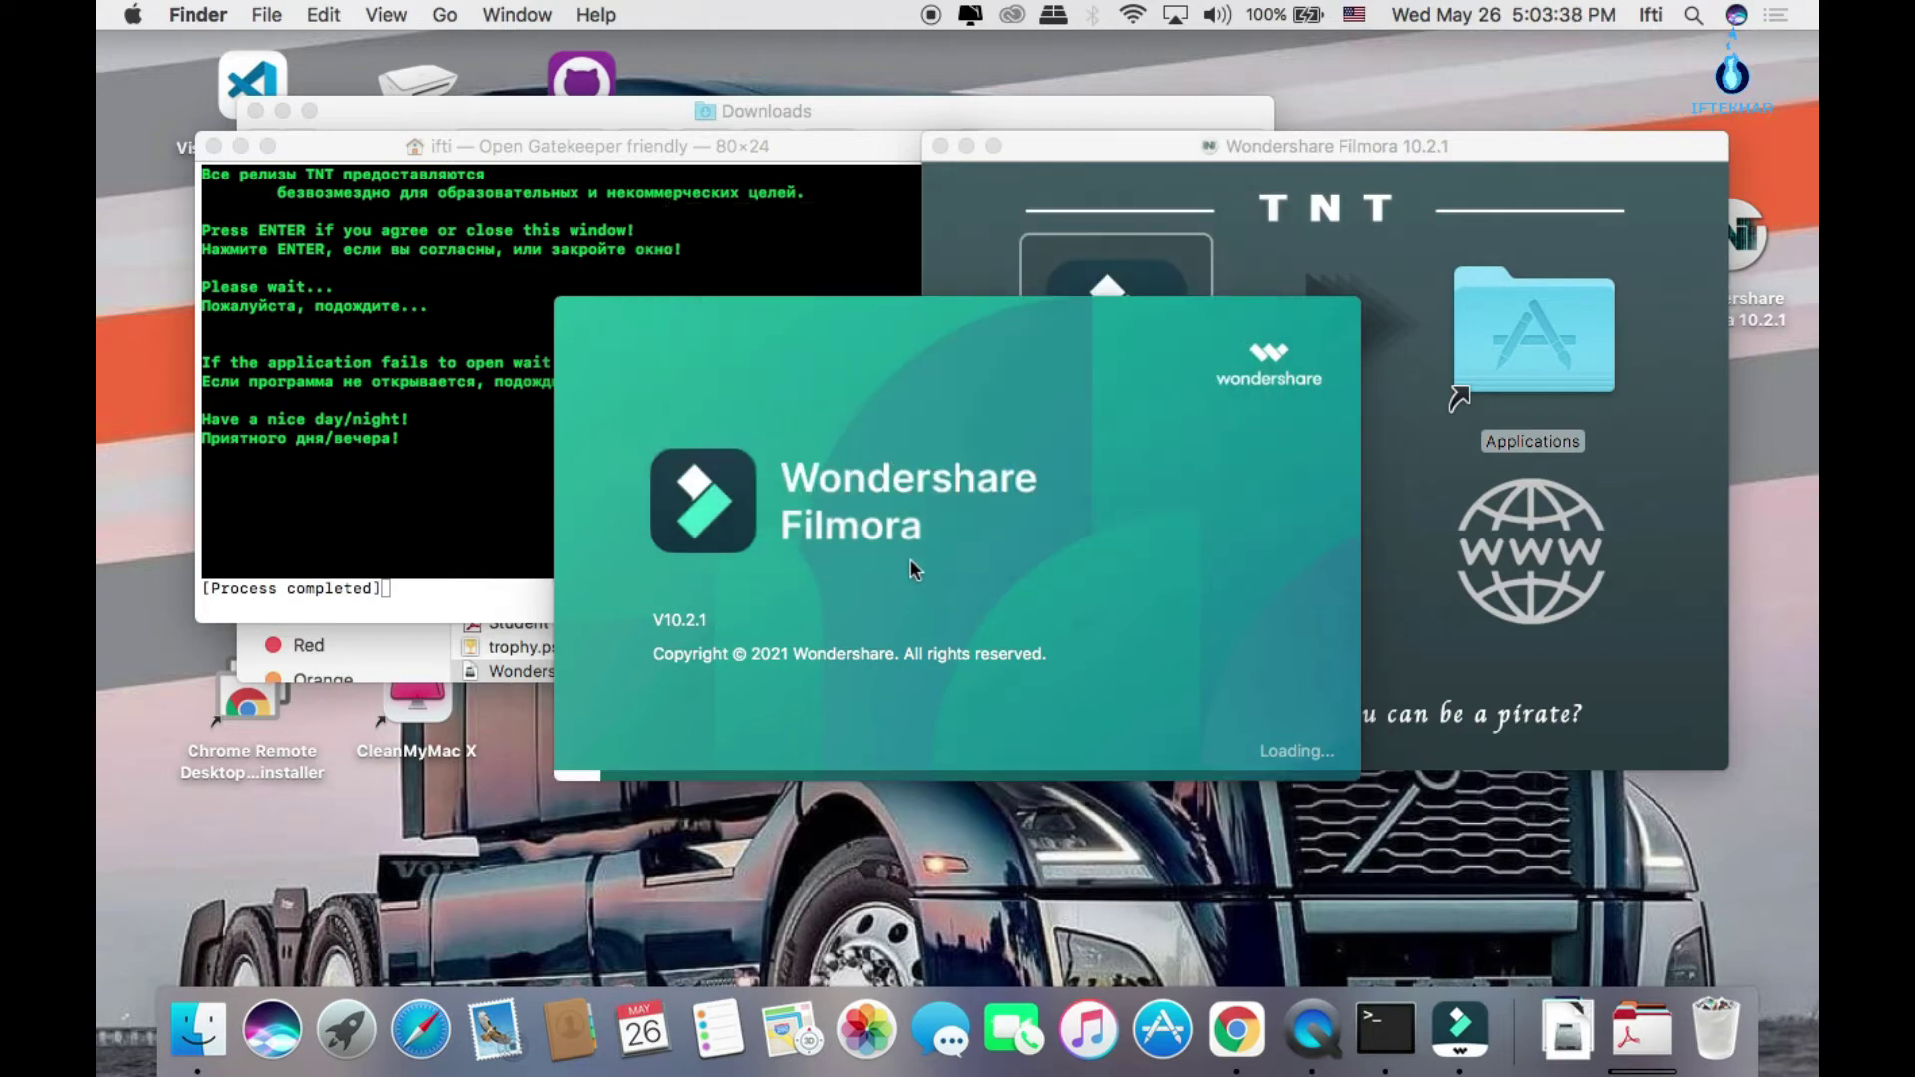
Step: Tidy the Terminal window showing Process completed
{"action": "left_click_drag", "start_coordinate": [588, 156], "coordinate": [558, 156]}
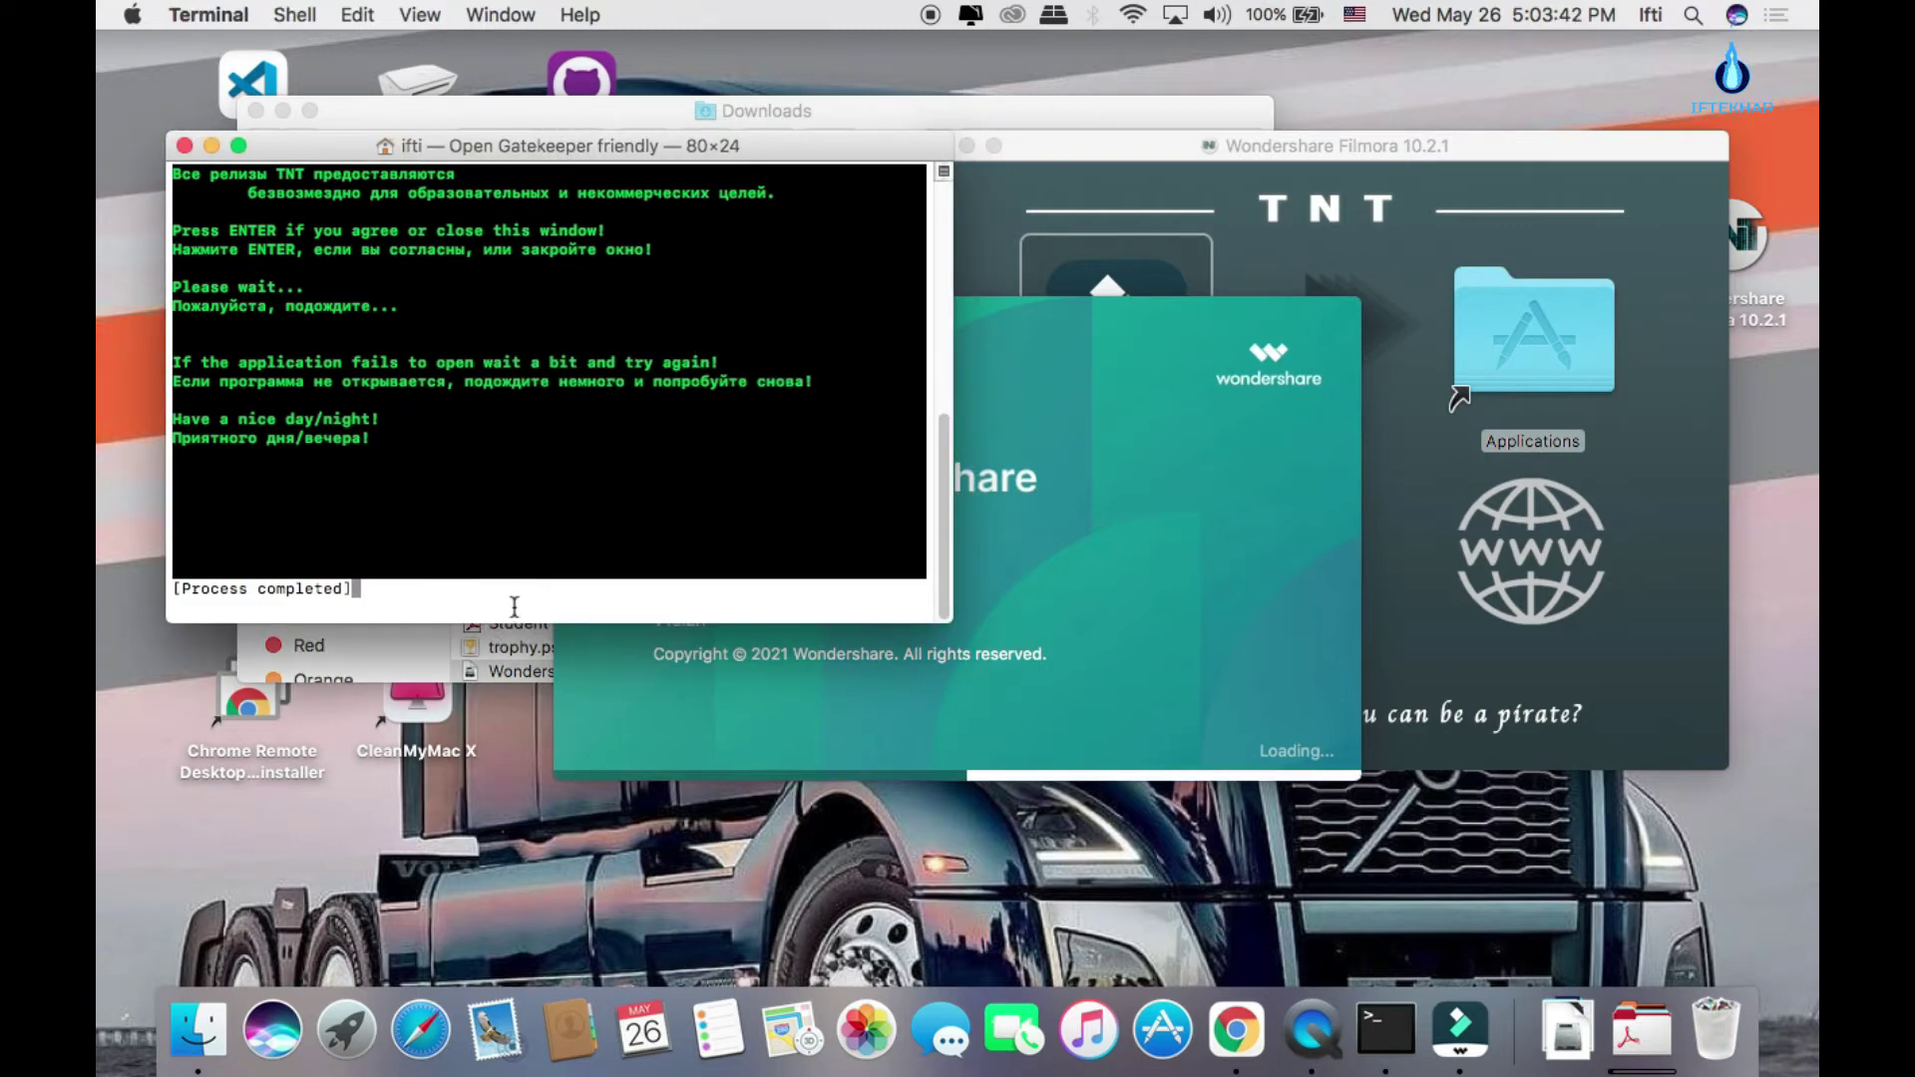
{"action": "left_click_drag", "start_coordinate": [354, 589], "coordinate": [190, 582]}
{"action": "left_click", "coordinate": [344, 588]}
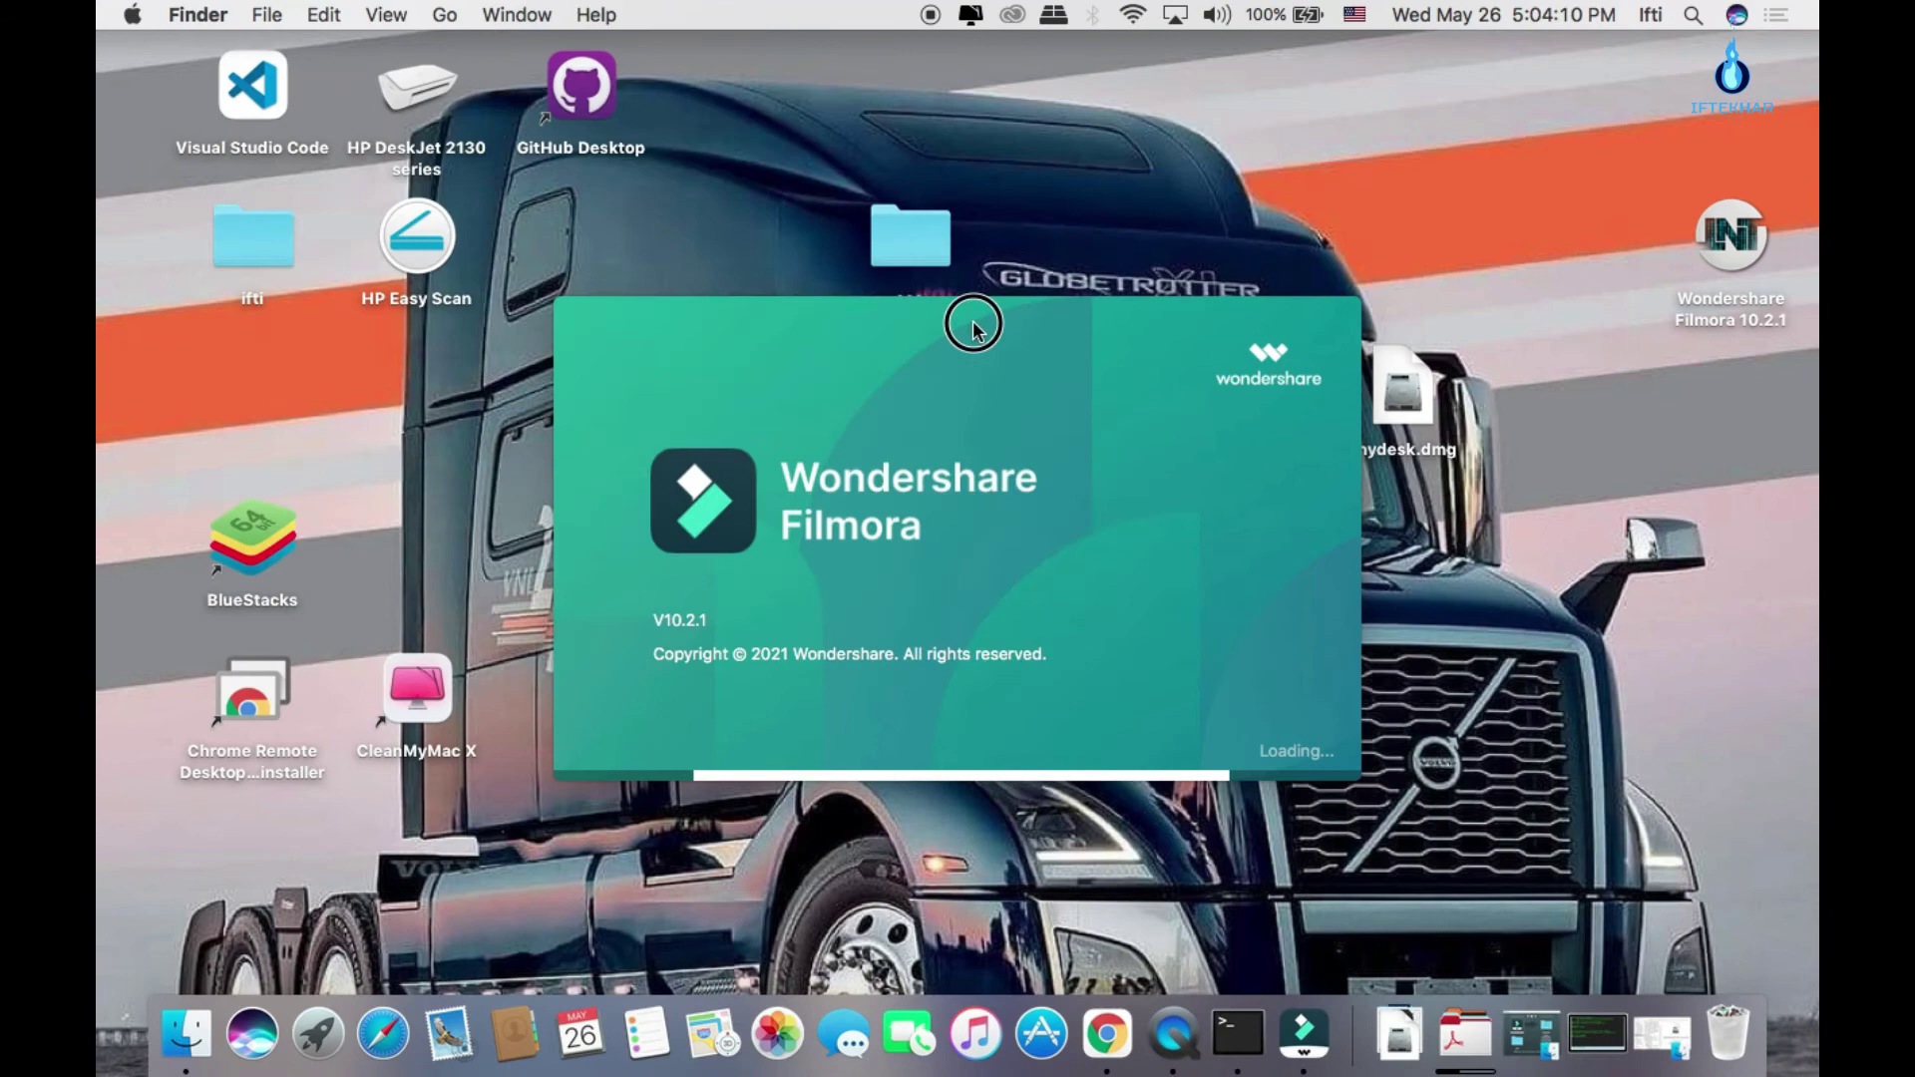
Step: Quit CleanMyMac X from its Dock menu
{"action": "left_click", "coordinate": [1465, 1034]}
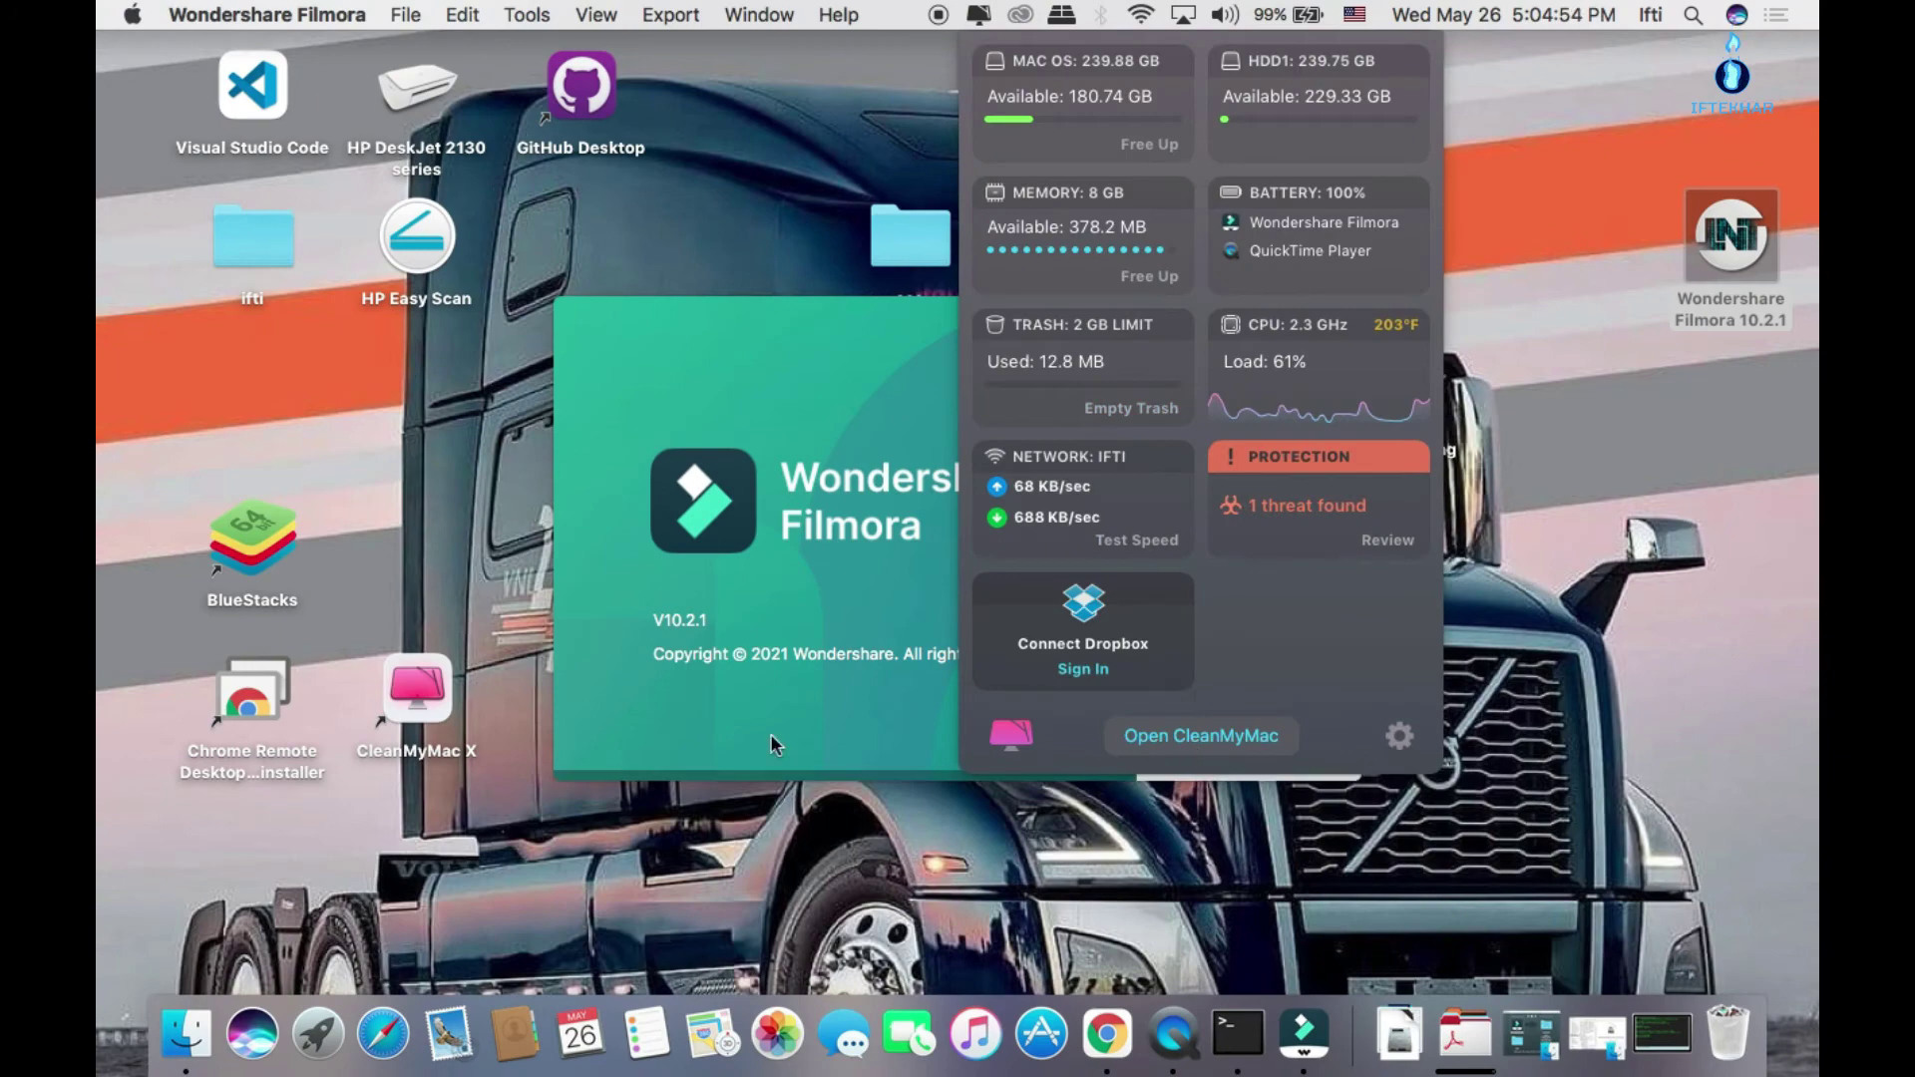
{"action": "double_click", "coordinate": [417, 698]}
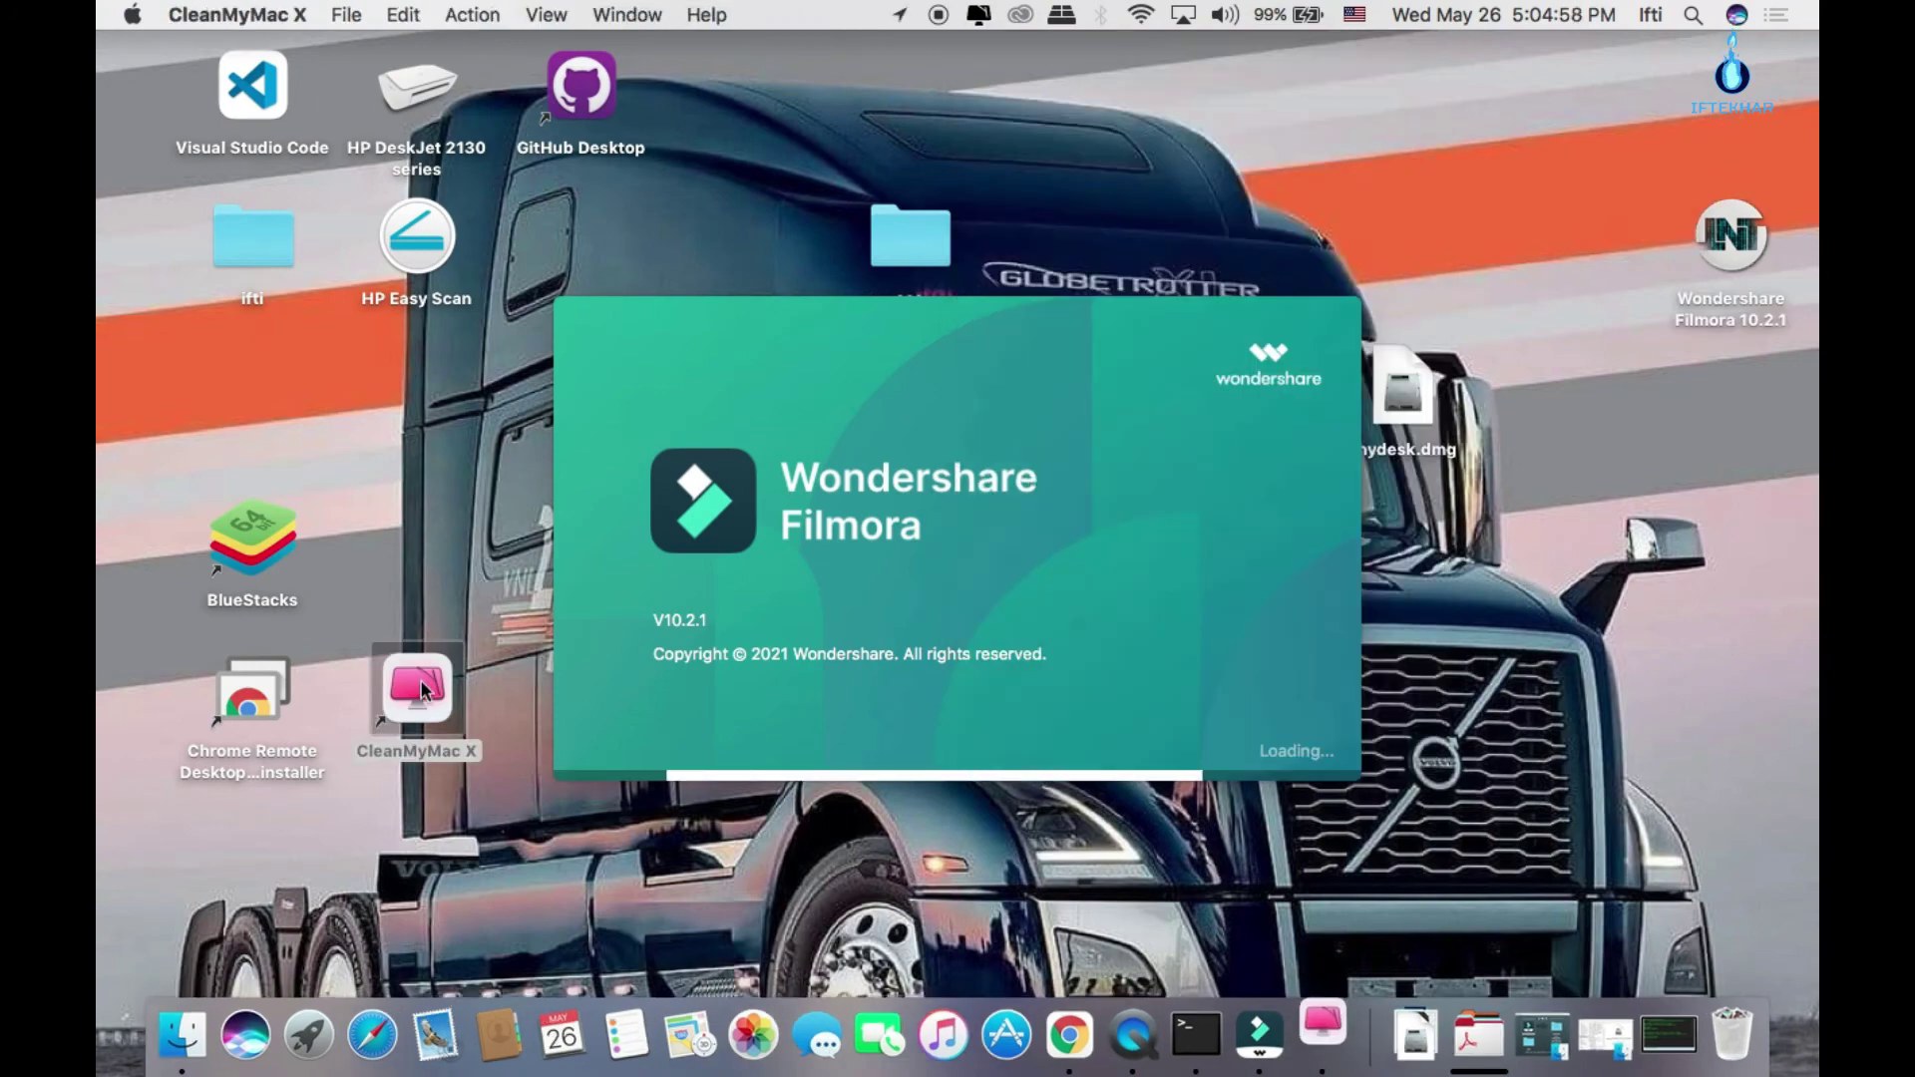
{"action": "right_click", "coordinate": [1317, 1035]}
{"action": "left_click", "coordinate": [1331, 944]}
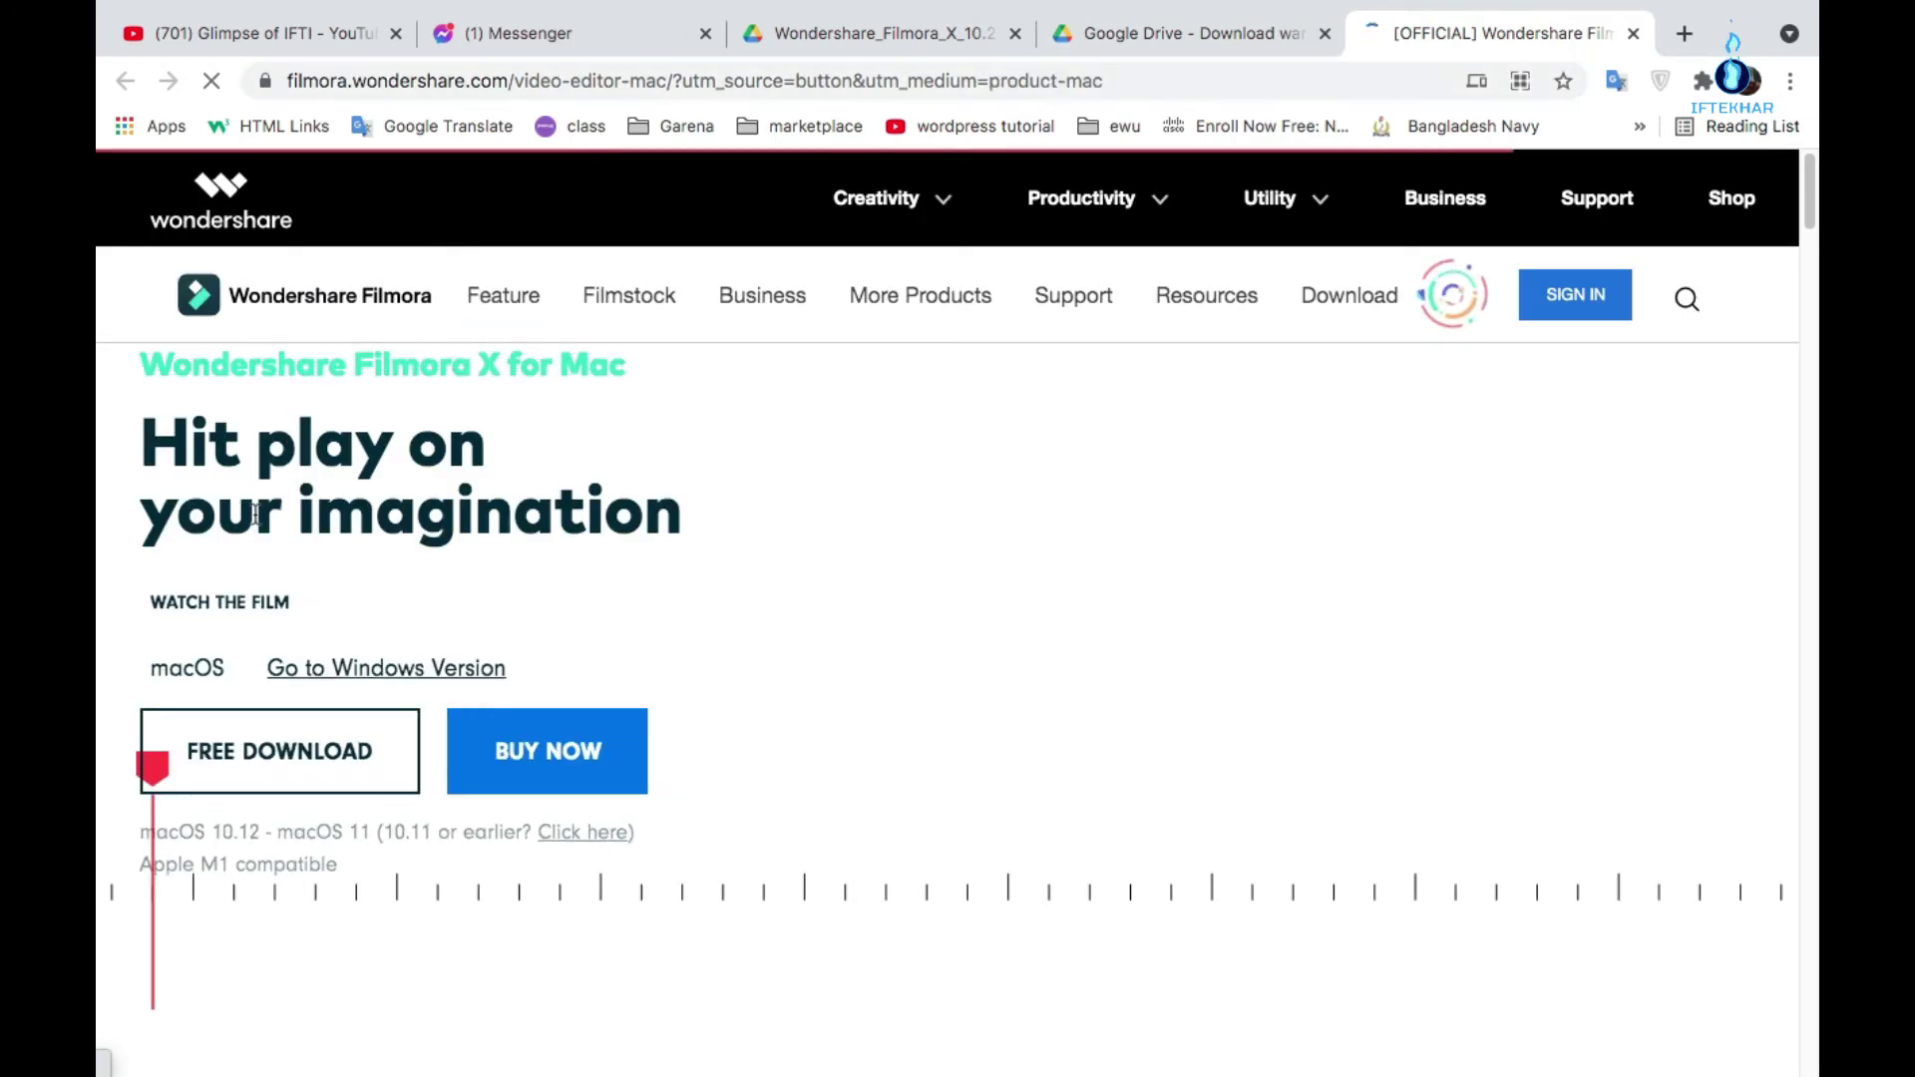
Step: Scroll through the official Filmora X for Mac product page in Chrome
{"action": "scroll", "coordinate": [291, 291], "scroll_direction": "down", "scroll_amount": 3}
{"action": "scroll", "coordinate": [291, 291], "scroll_direction": "up", "scroll_amount": 3}
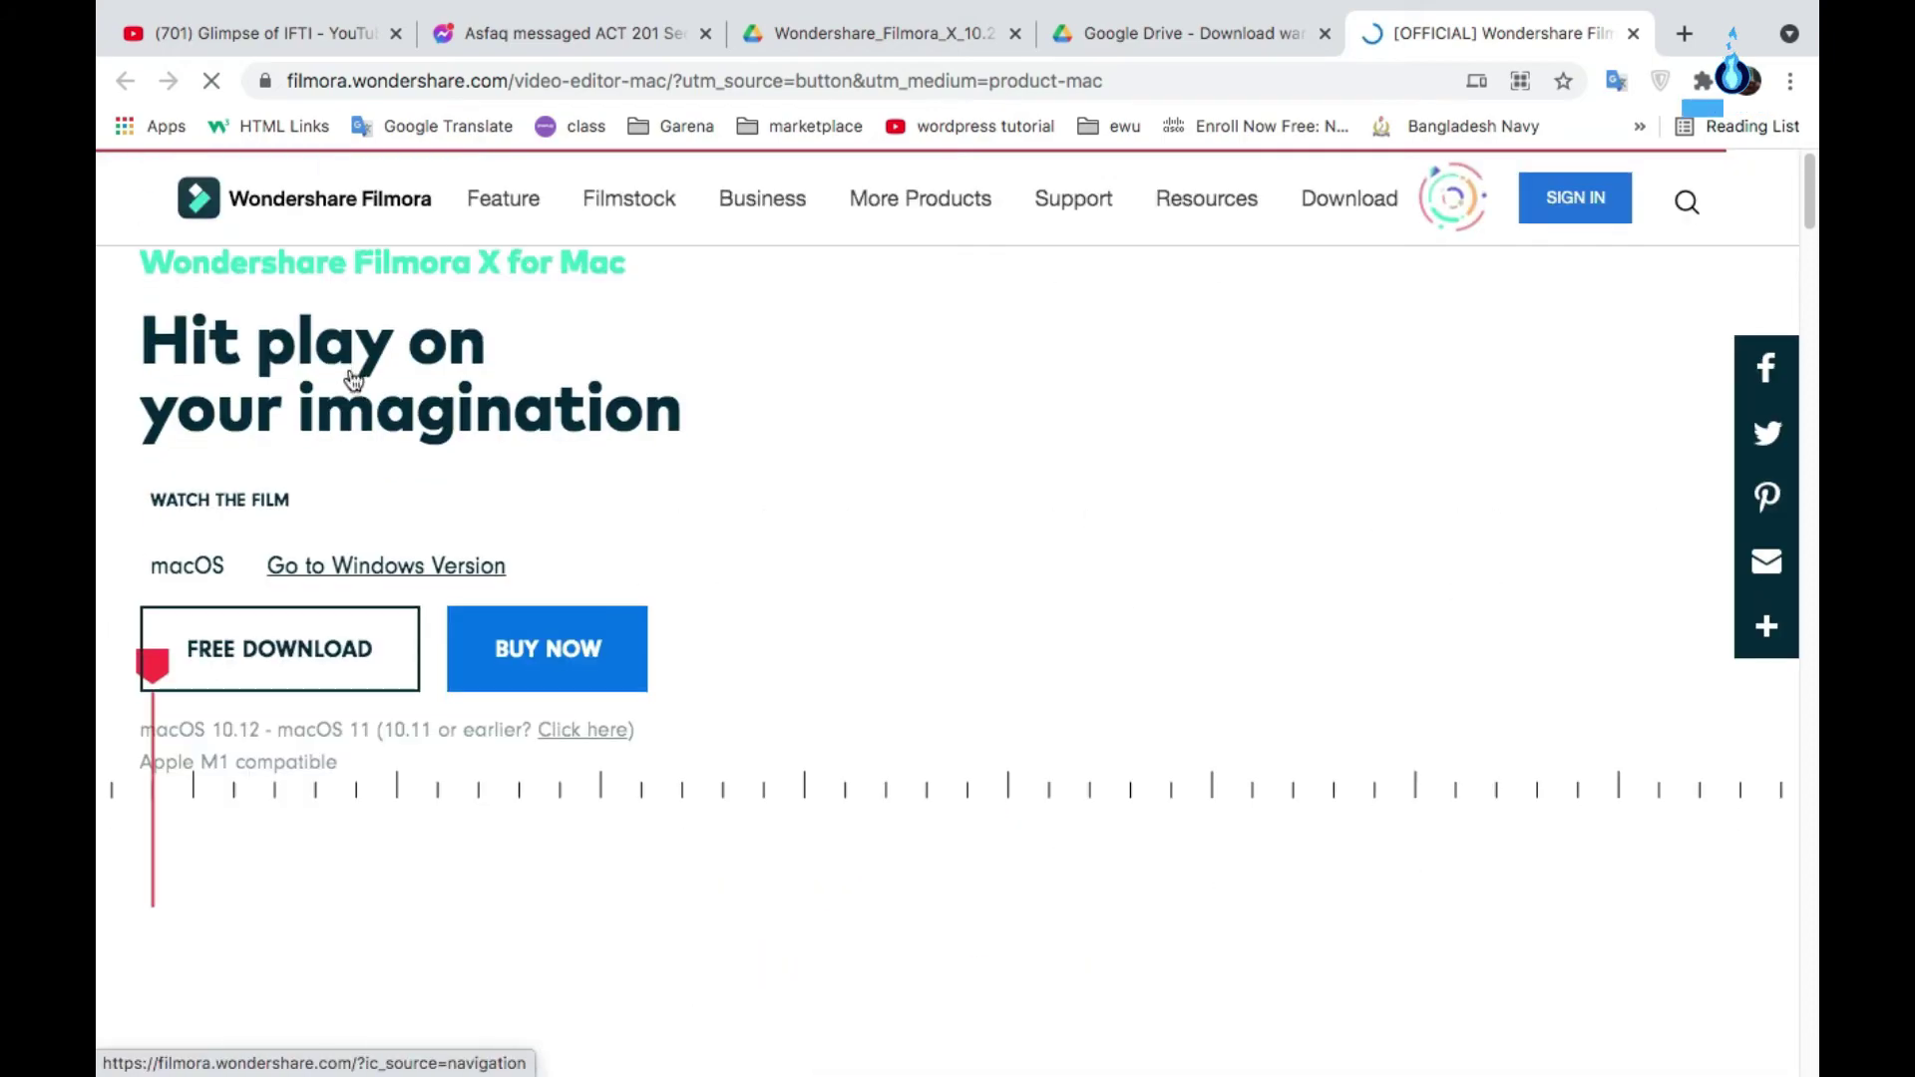
{"action": "scroll", "coordinate": [362, 401], "scroll_direction": "down", "scroll_amount": 15}
{"action": "scroll", "coordinate": [637, 487], "scroll_direction": "up", "scroll_amount": 15}
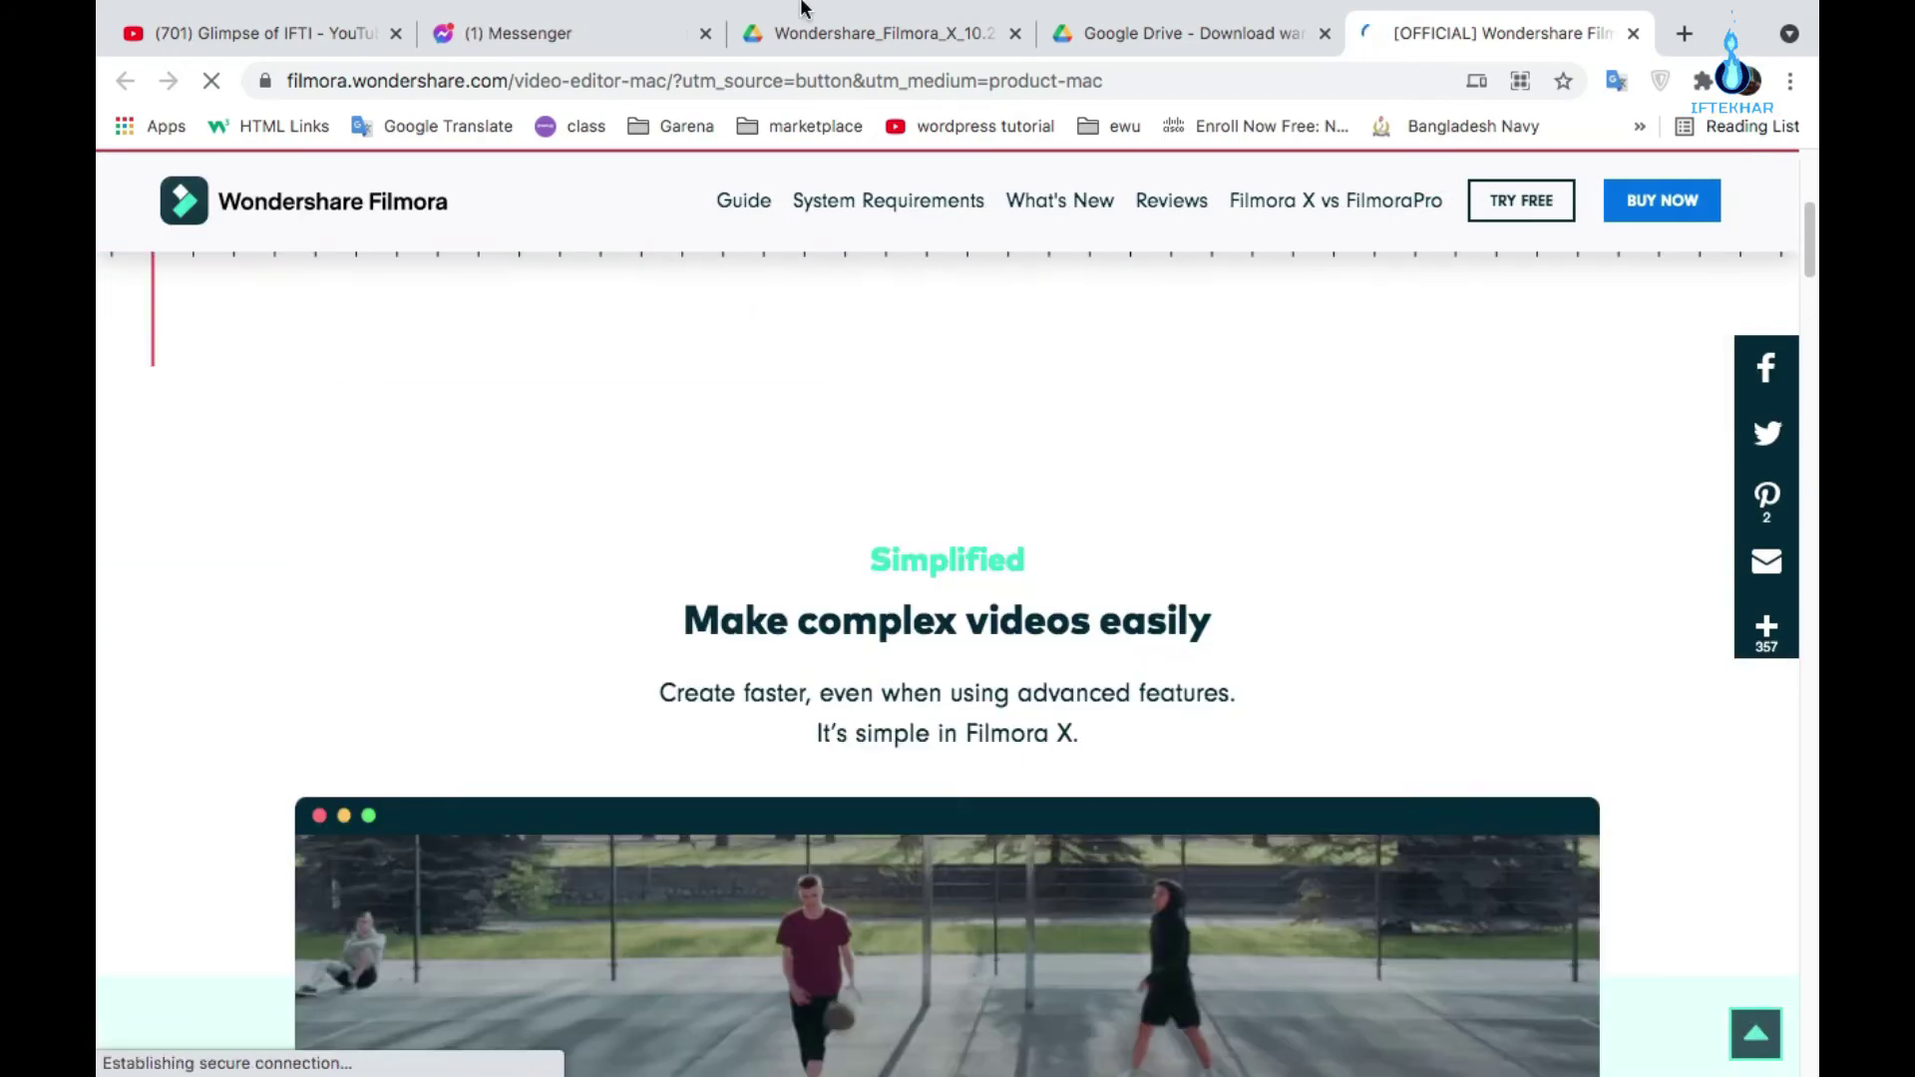
Step: Start a new Filmora project and bring up the media import browser
{"action": "key", "text": "super+Tab"}
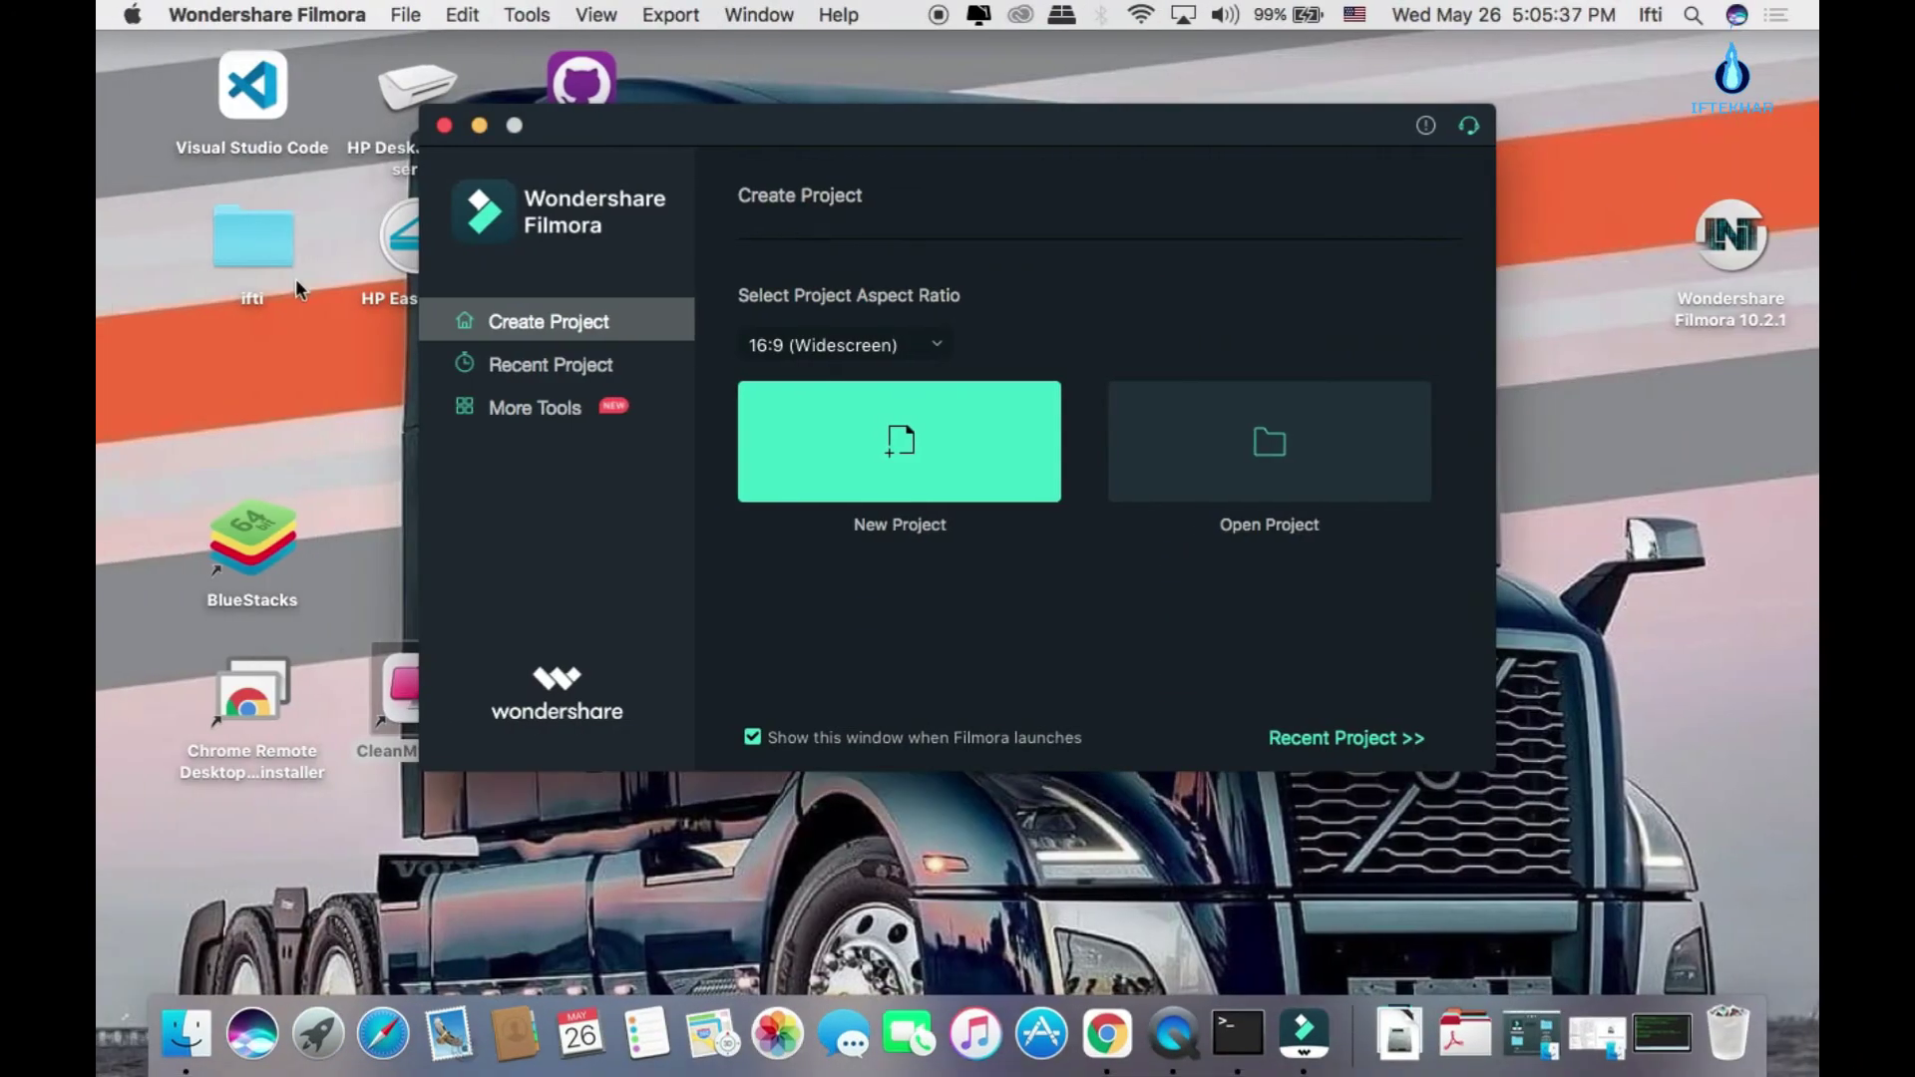
{"action": "left_click_drag", "start_coordinate": [754, 124], "coordinate": [802, 128]}
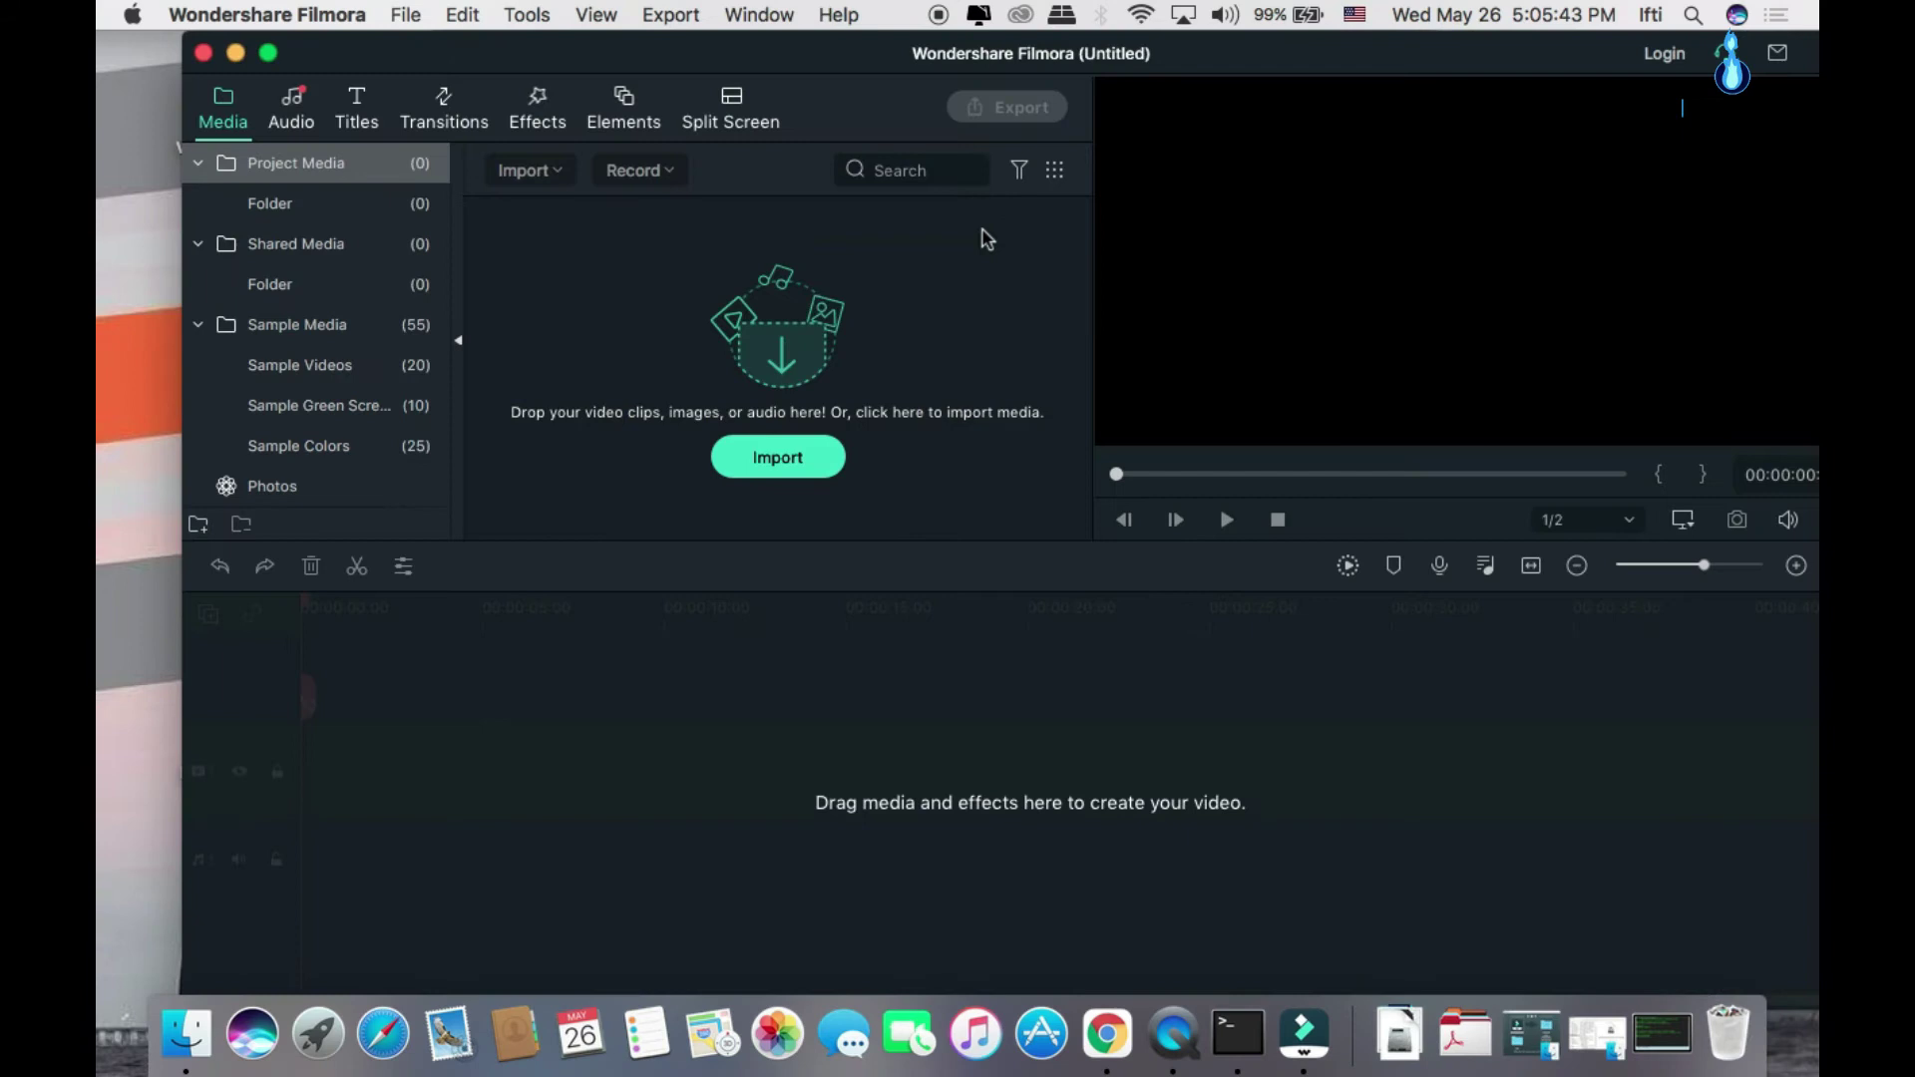
{"action": "left_click", "coordinate": [788, 456]}
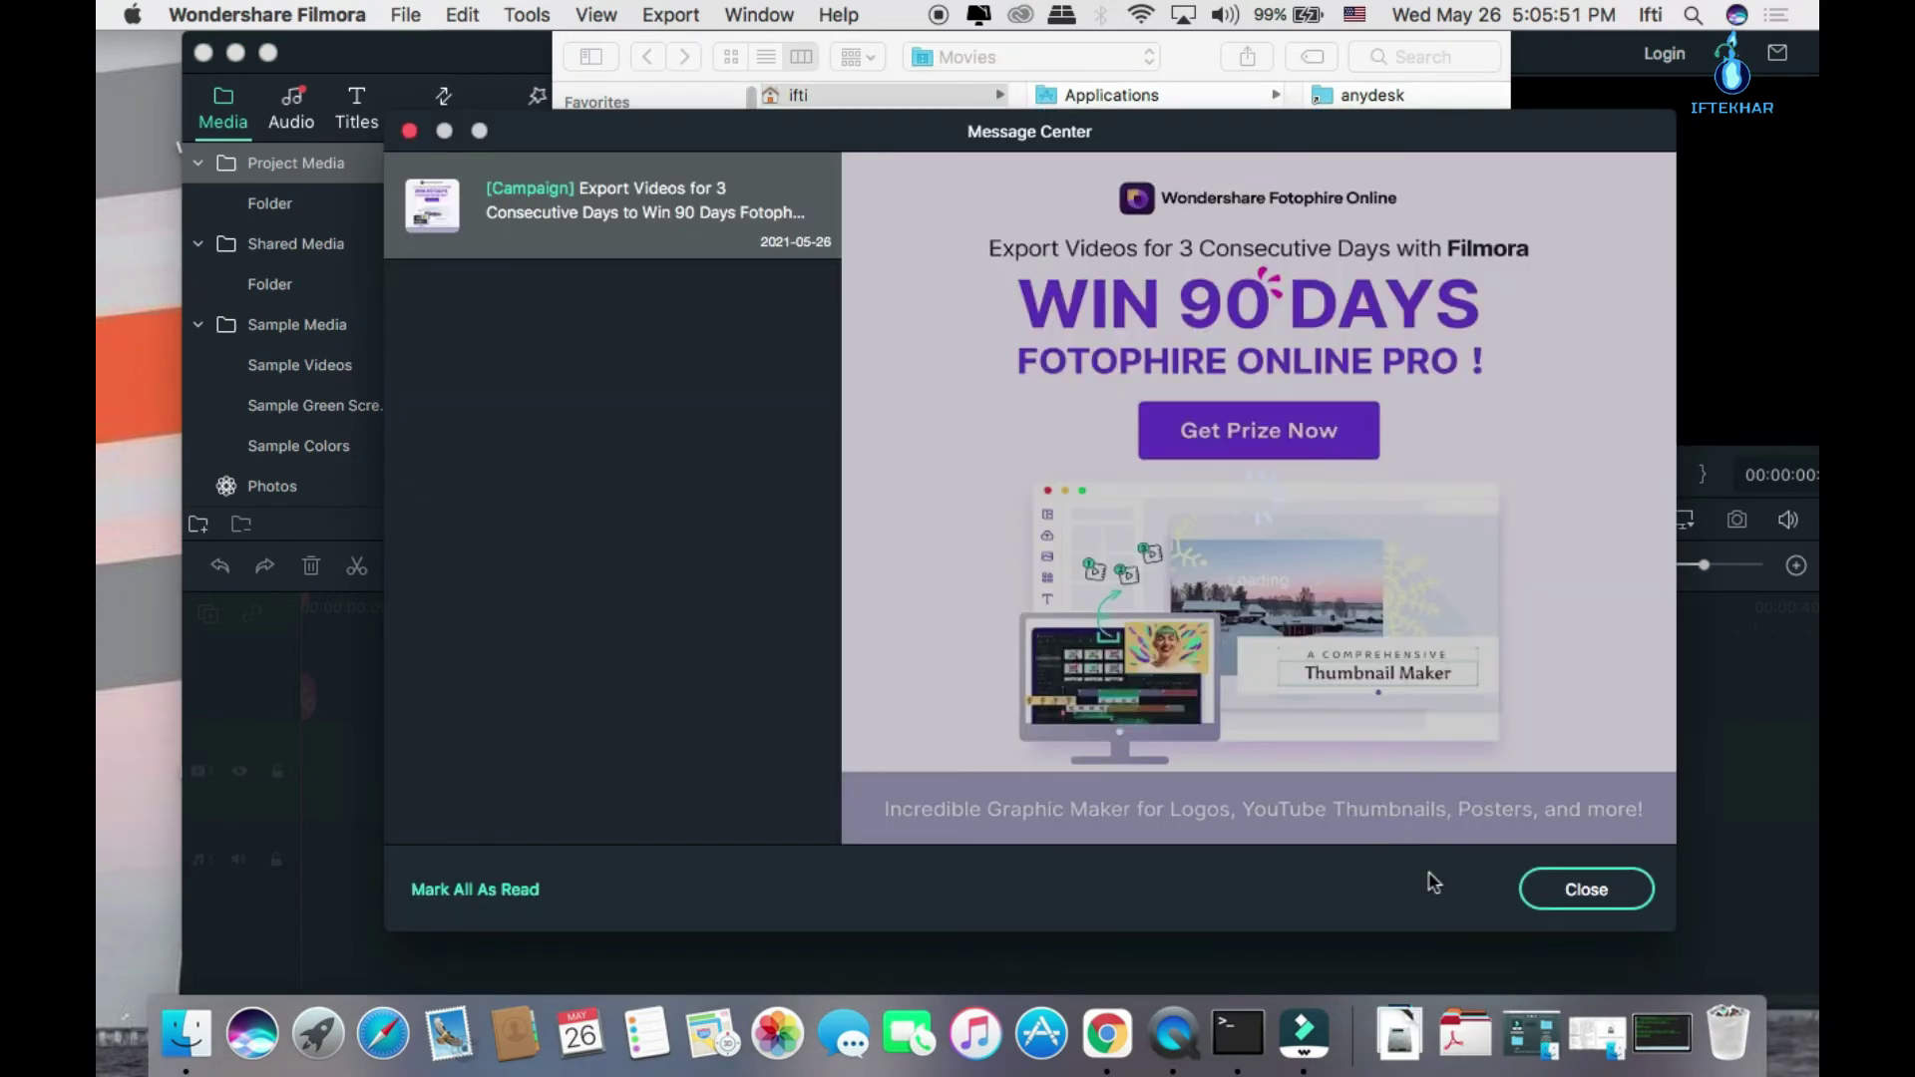
Step: Import myAvatar.png from Downloads and place it at the start of the video track
{"action": "left_click", "coordinate": [1622, 903]}
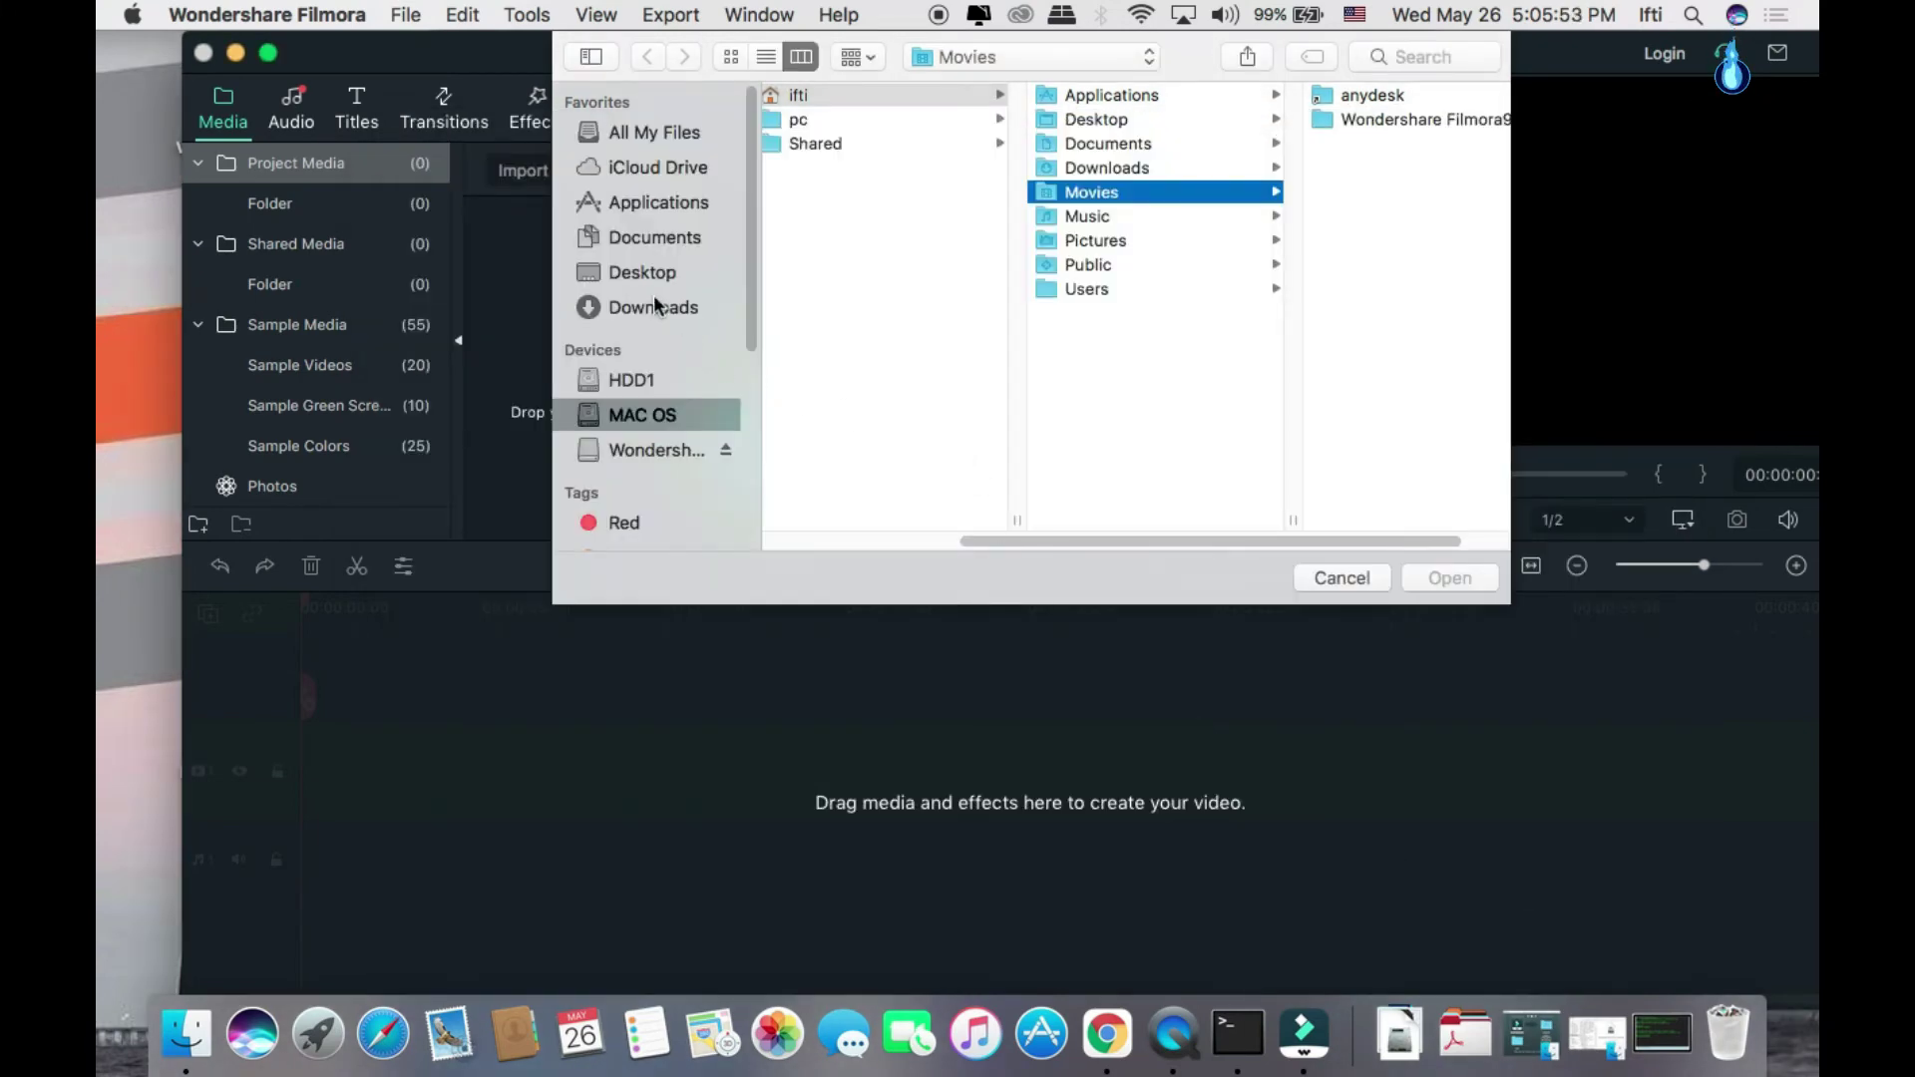
{"action": "left_click", "coordinate": [655, 307]}
{"action": "left_click_drag", "start_coordinate": [746, 286], "coordinate": [748, 420]}
{"action": "left_click_drag", "start_coordinate": [1027, 324], "coordinate": [1030, 377]}
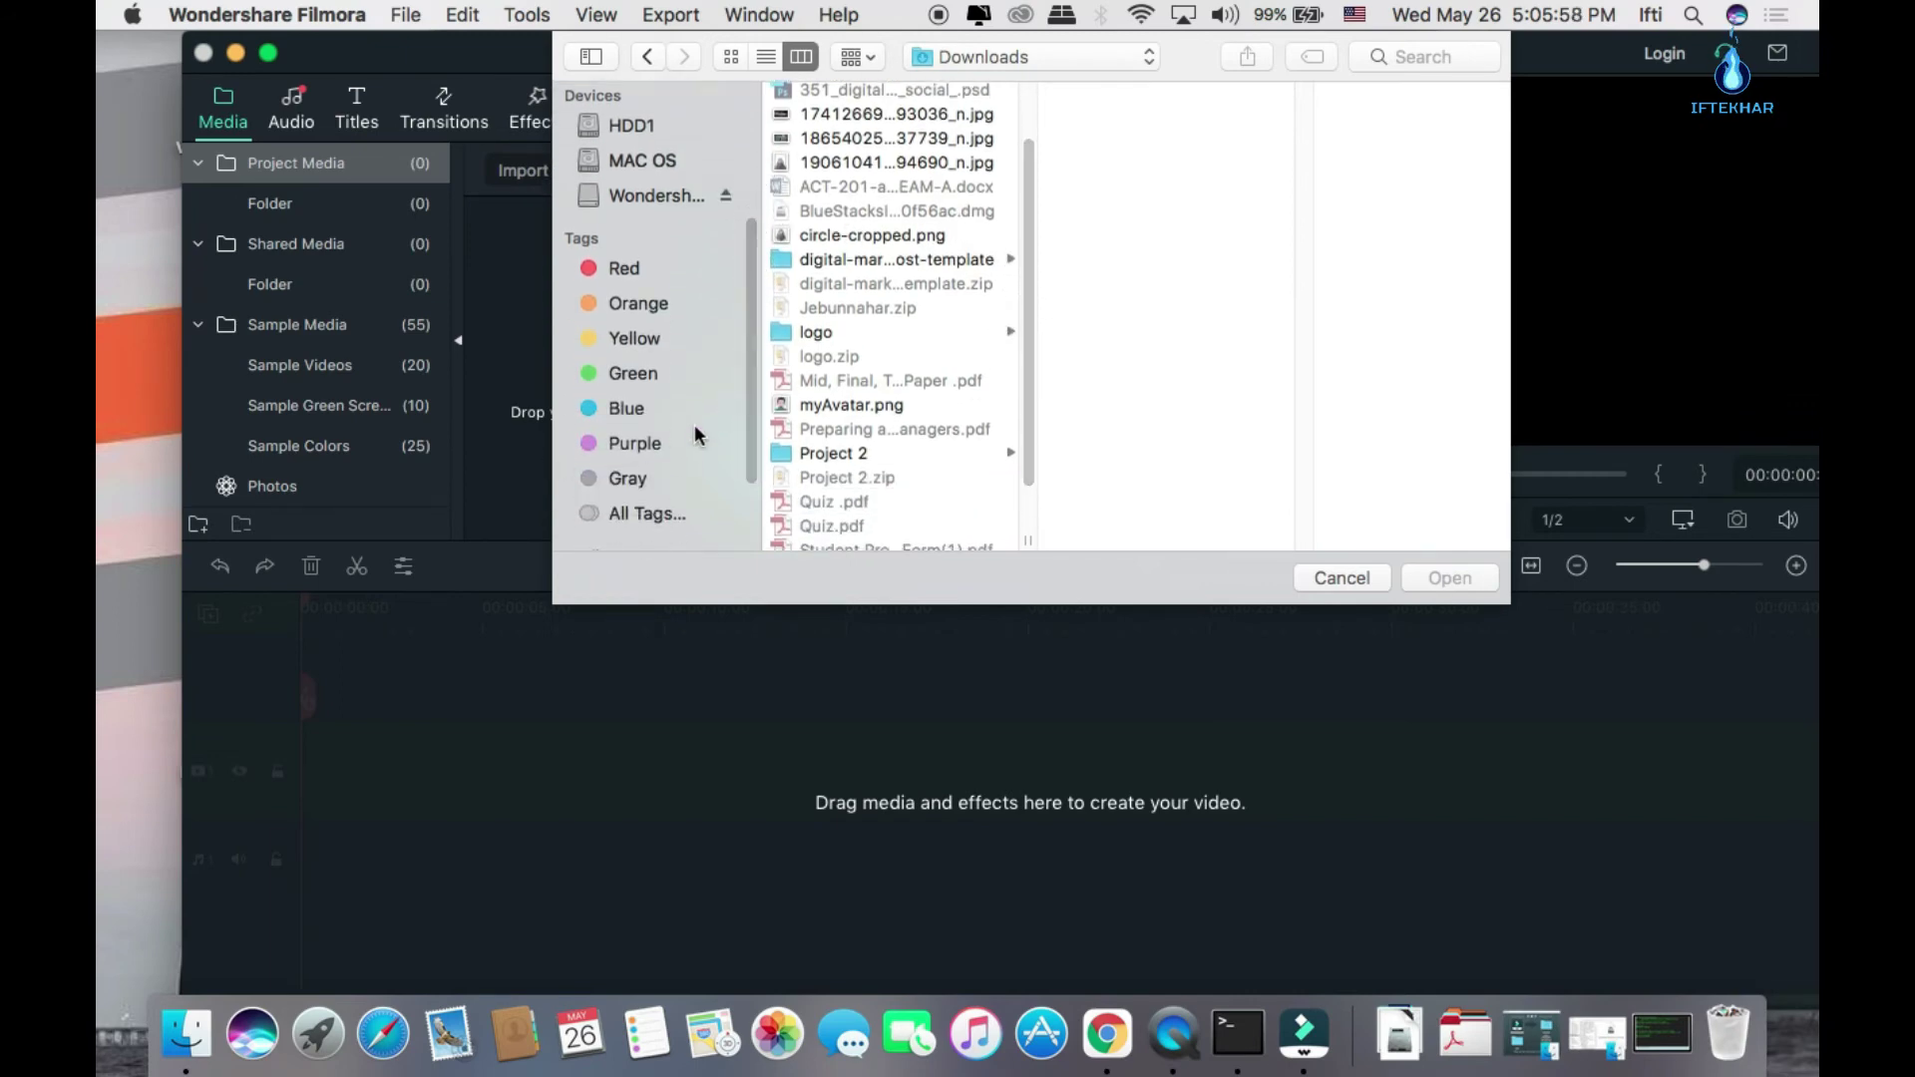
{"action": "left_click", "coordinate": [806, 407]}
{"action": "left_click", "coordinate": [1456, 578]}
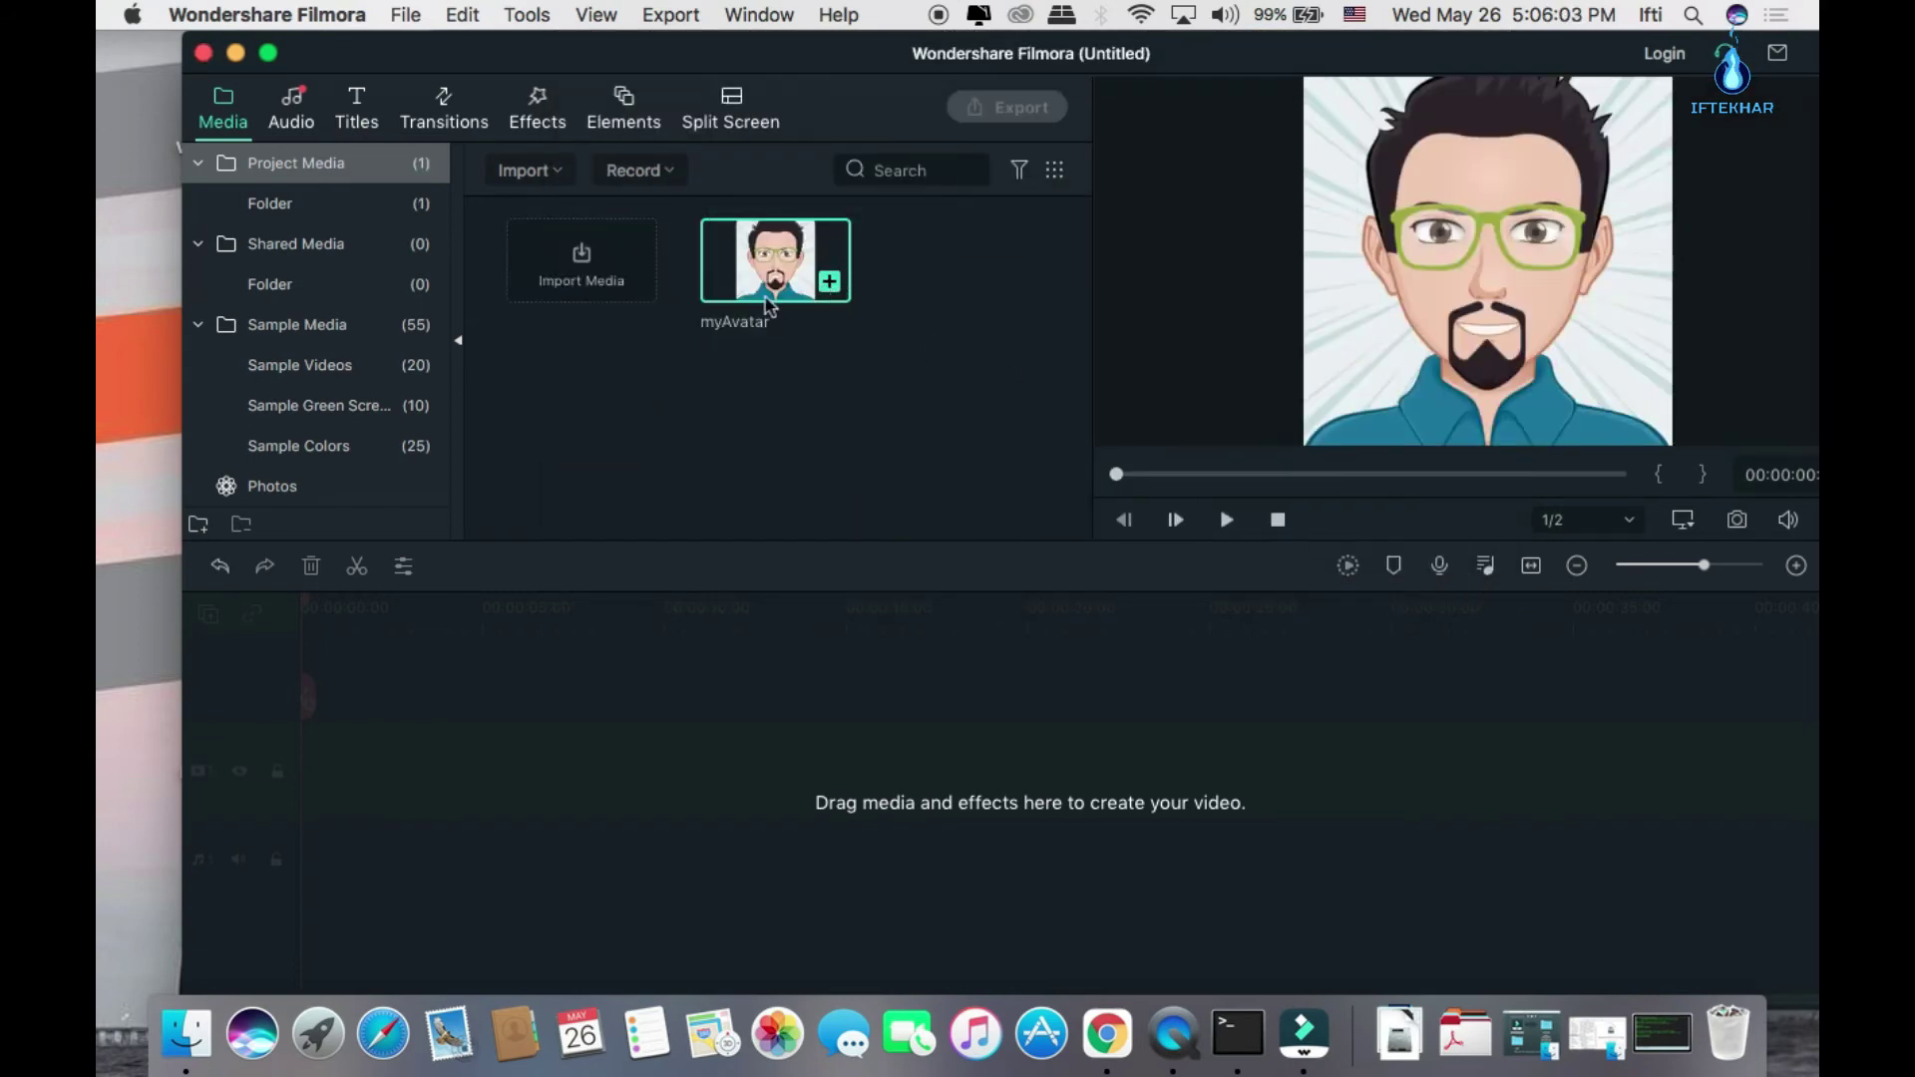
{"action": "left_click_drag", "start_coordinate": [768, 304], "coordinate": [379, 795]}
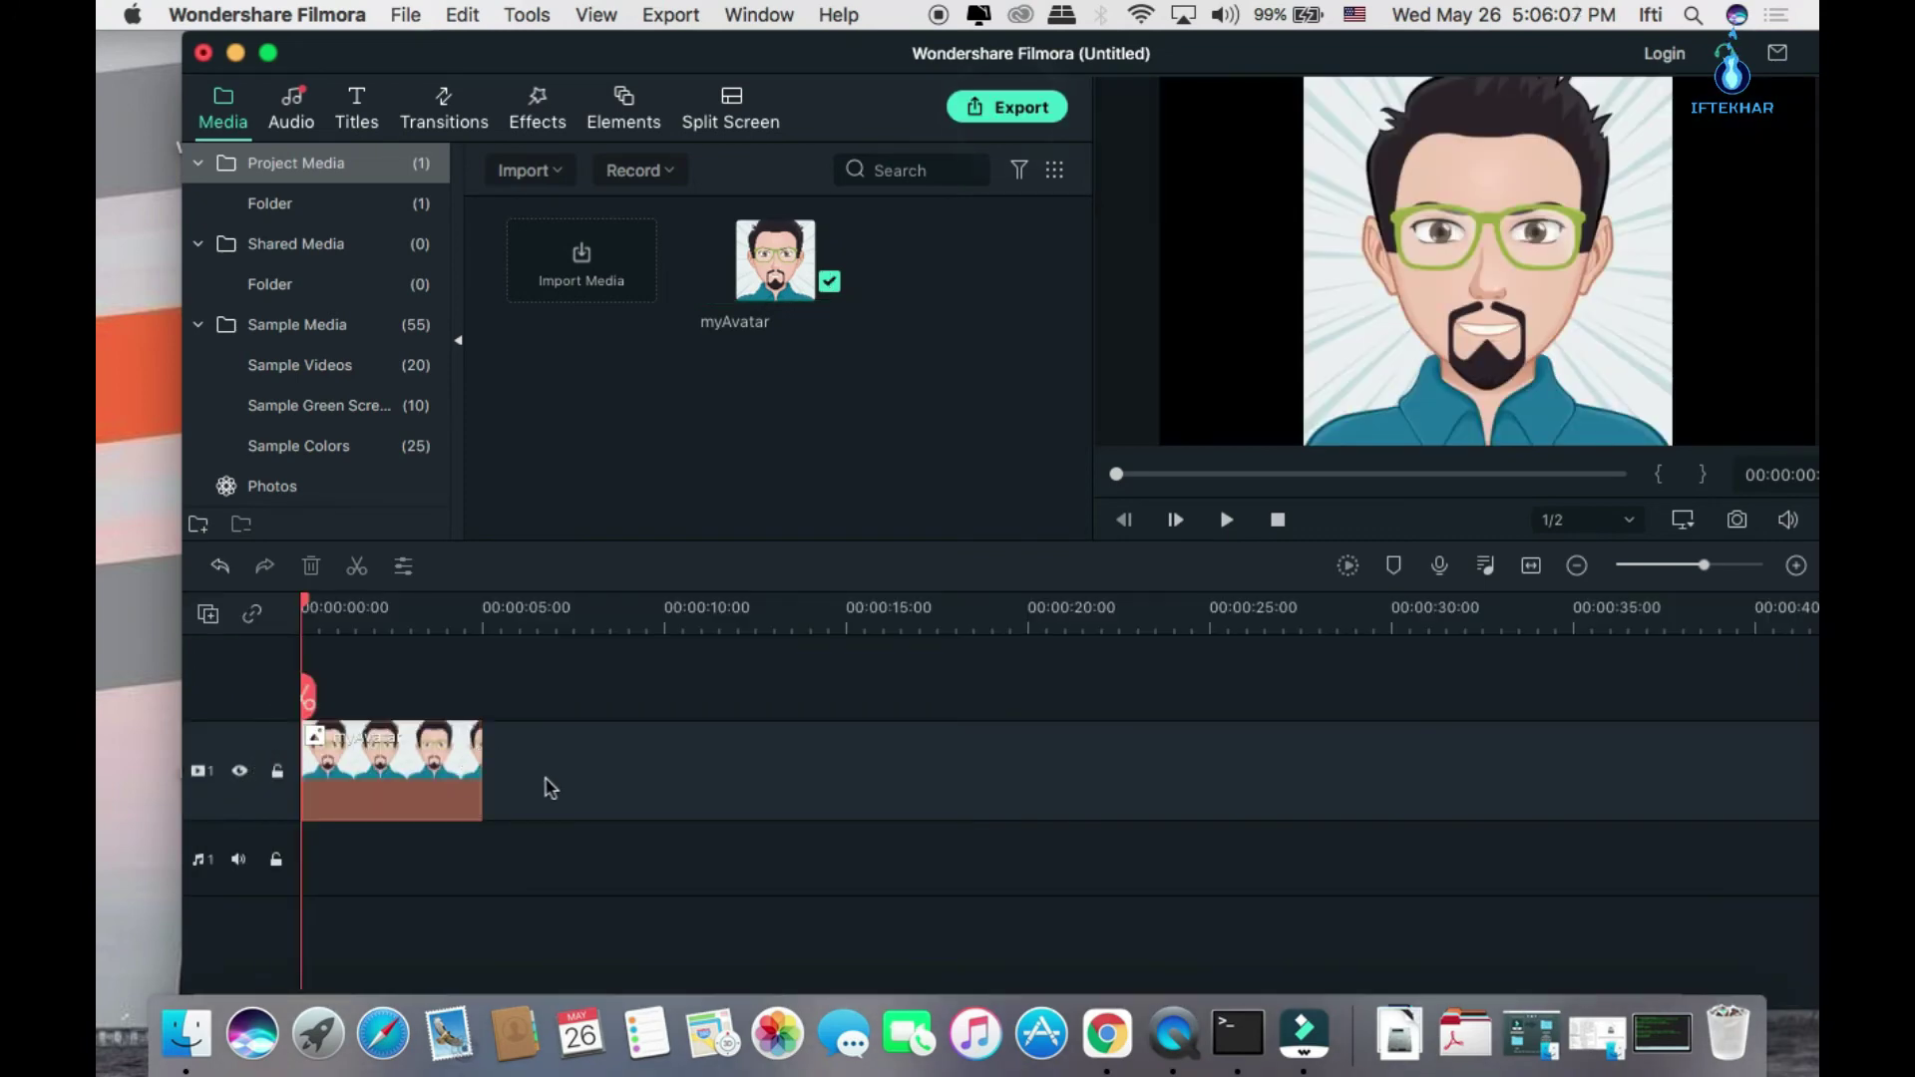
Step: Name the export 'sample video' and keep Output as the save folder
{"action": "left_click", "coordinate": [1023, 107]}
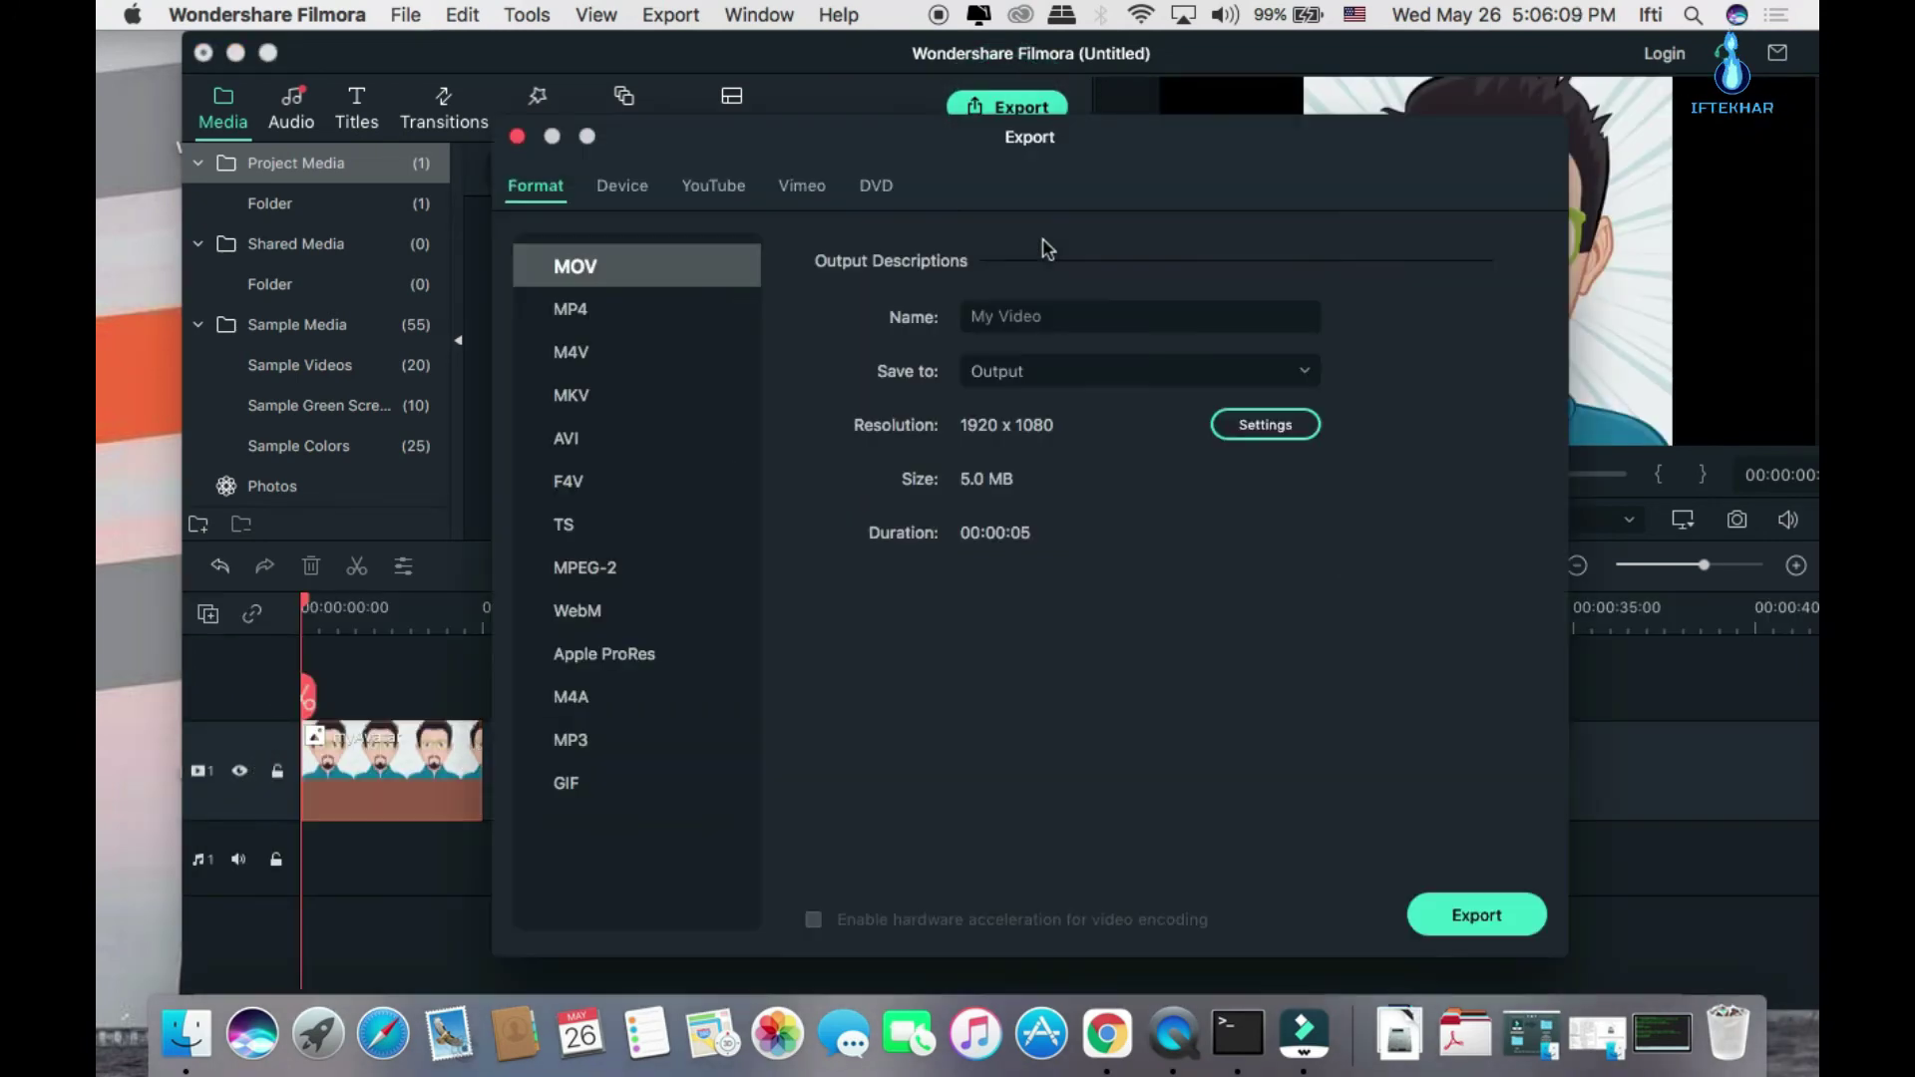
{"action": "left_click", "coordinate": [967, 316]}
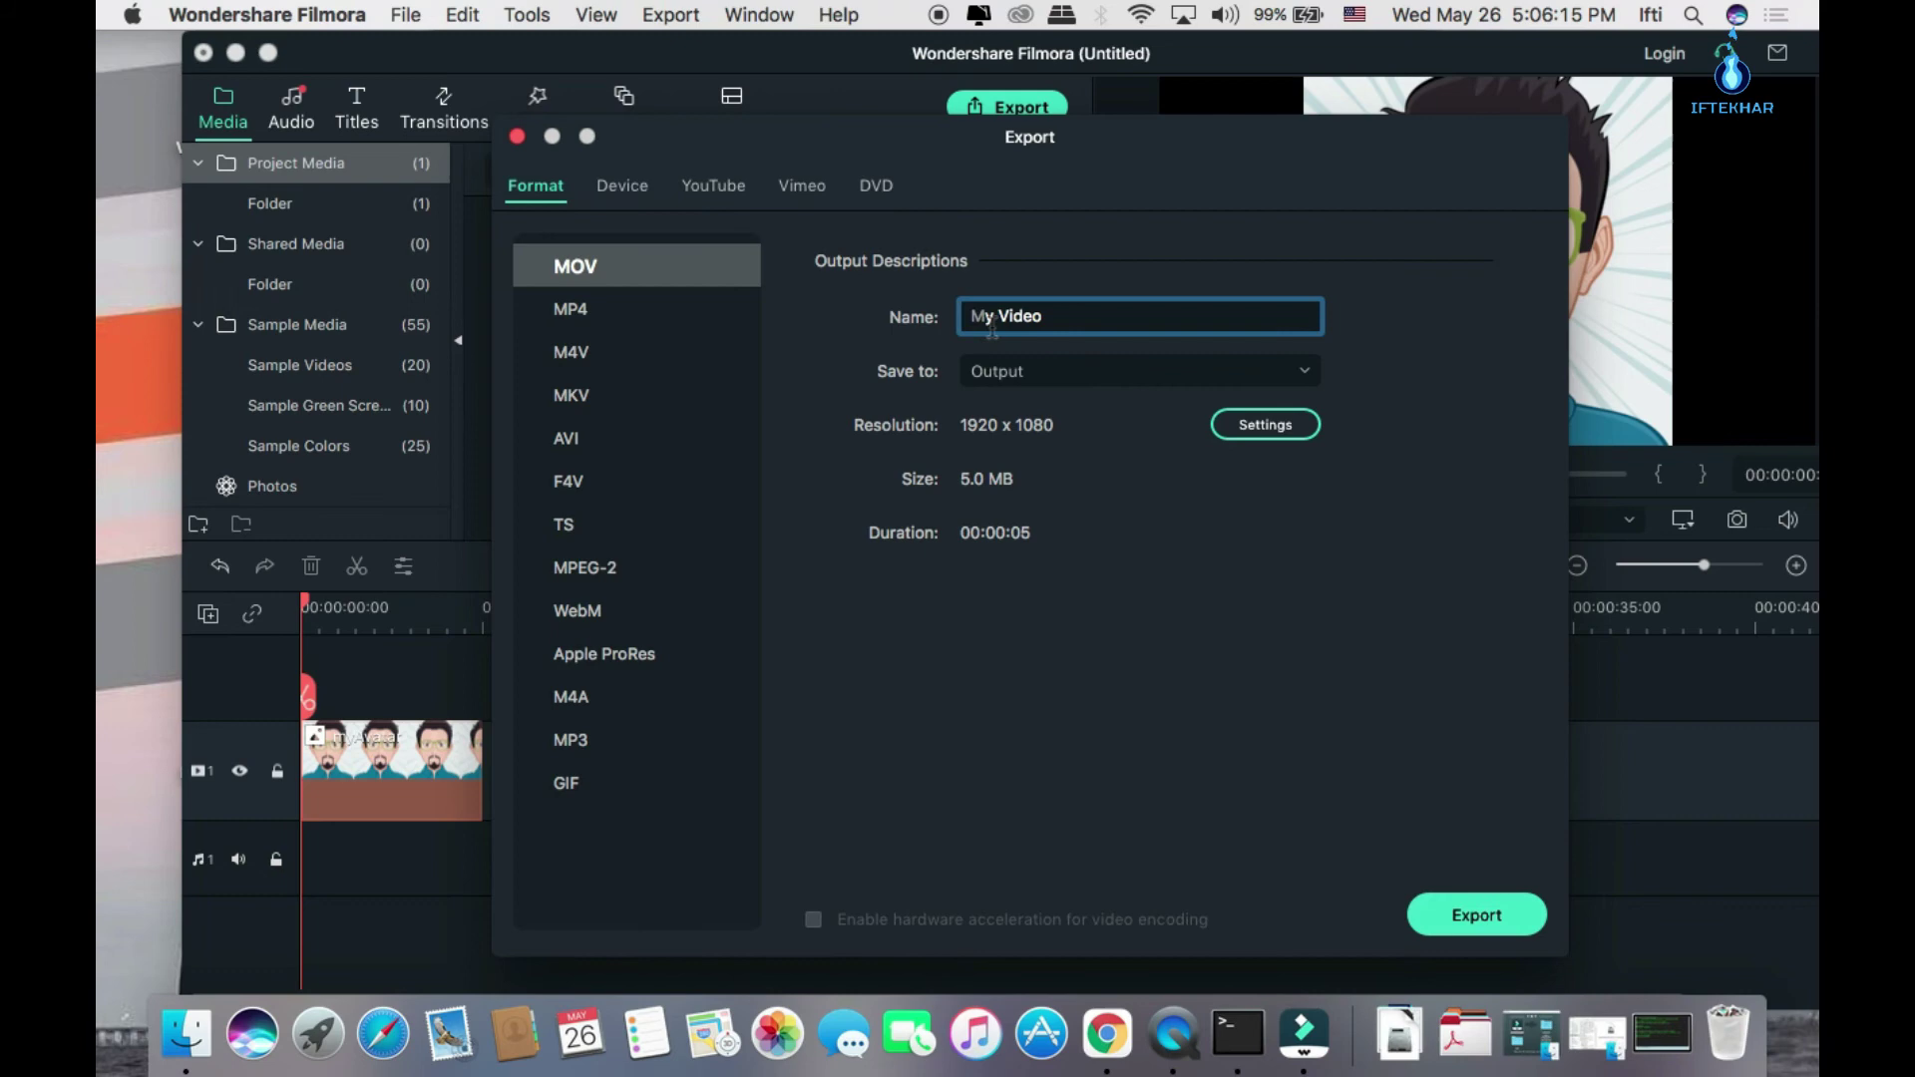
{"action": "key", "text": "BackSpace"}
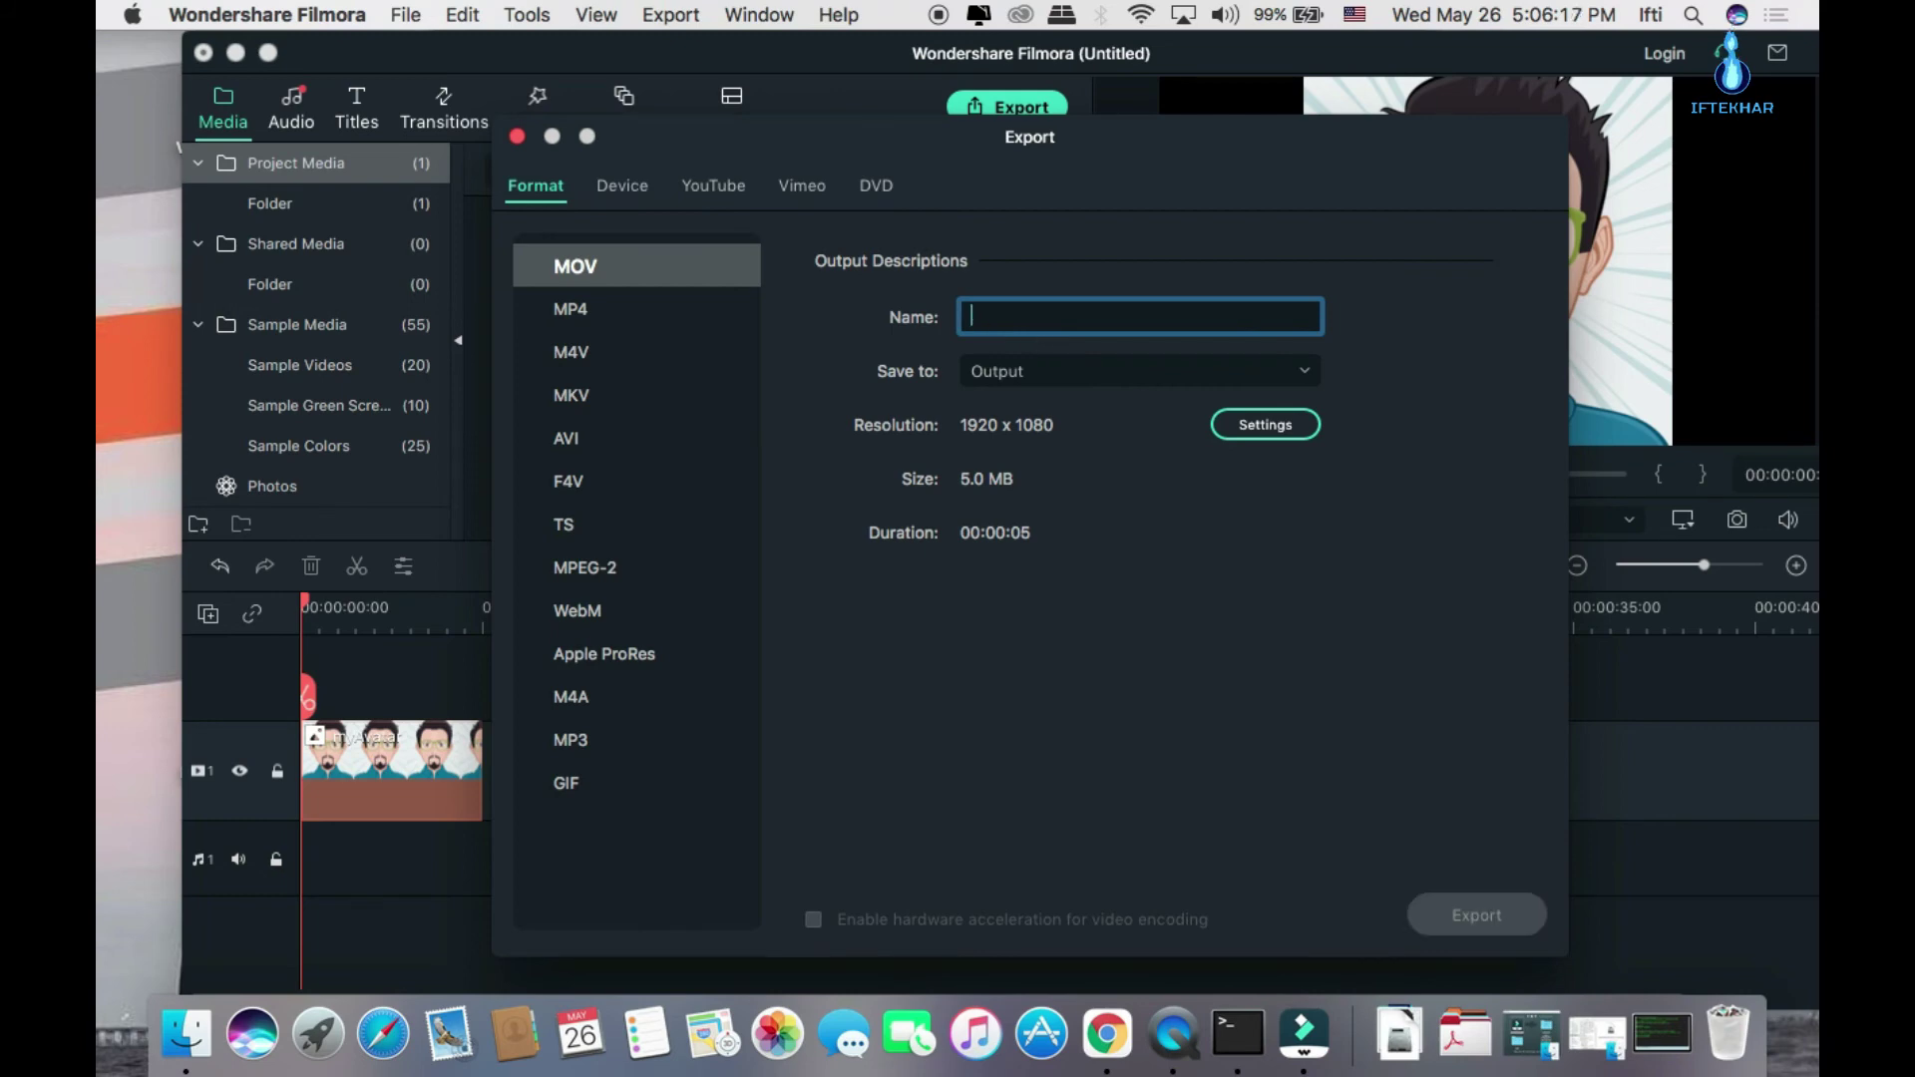
{"action": "type", "text": "sample video"}
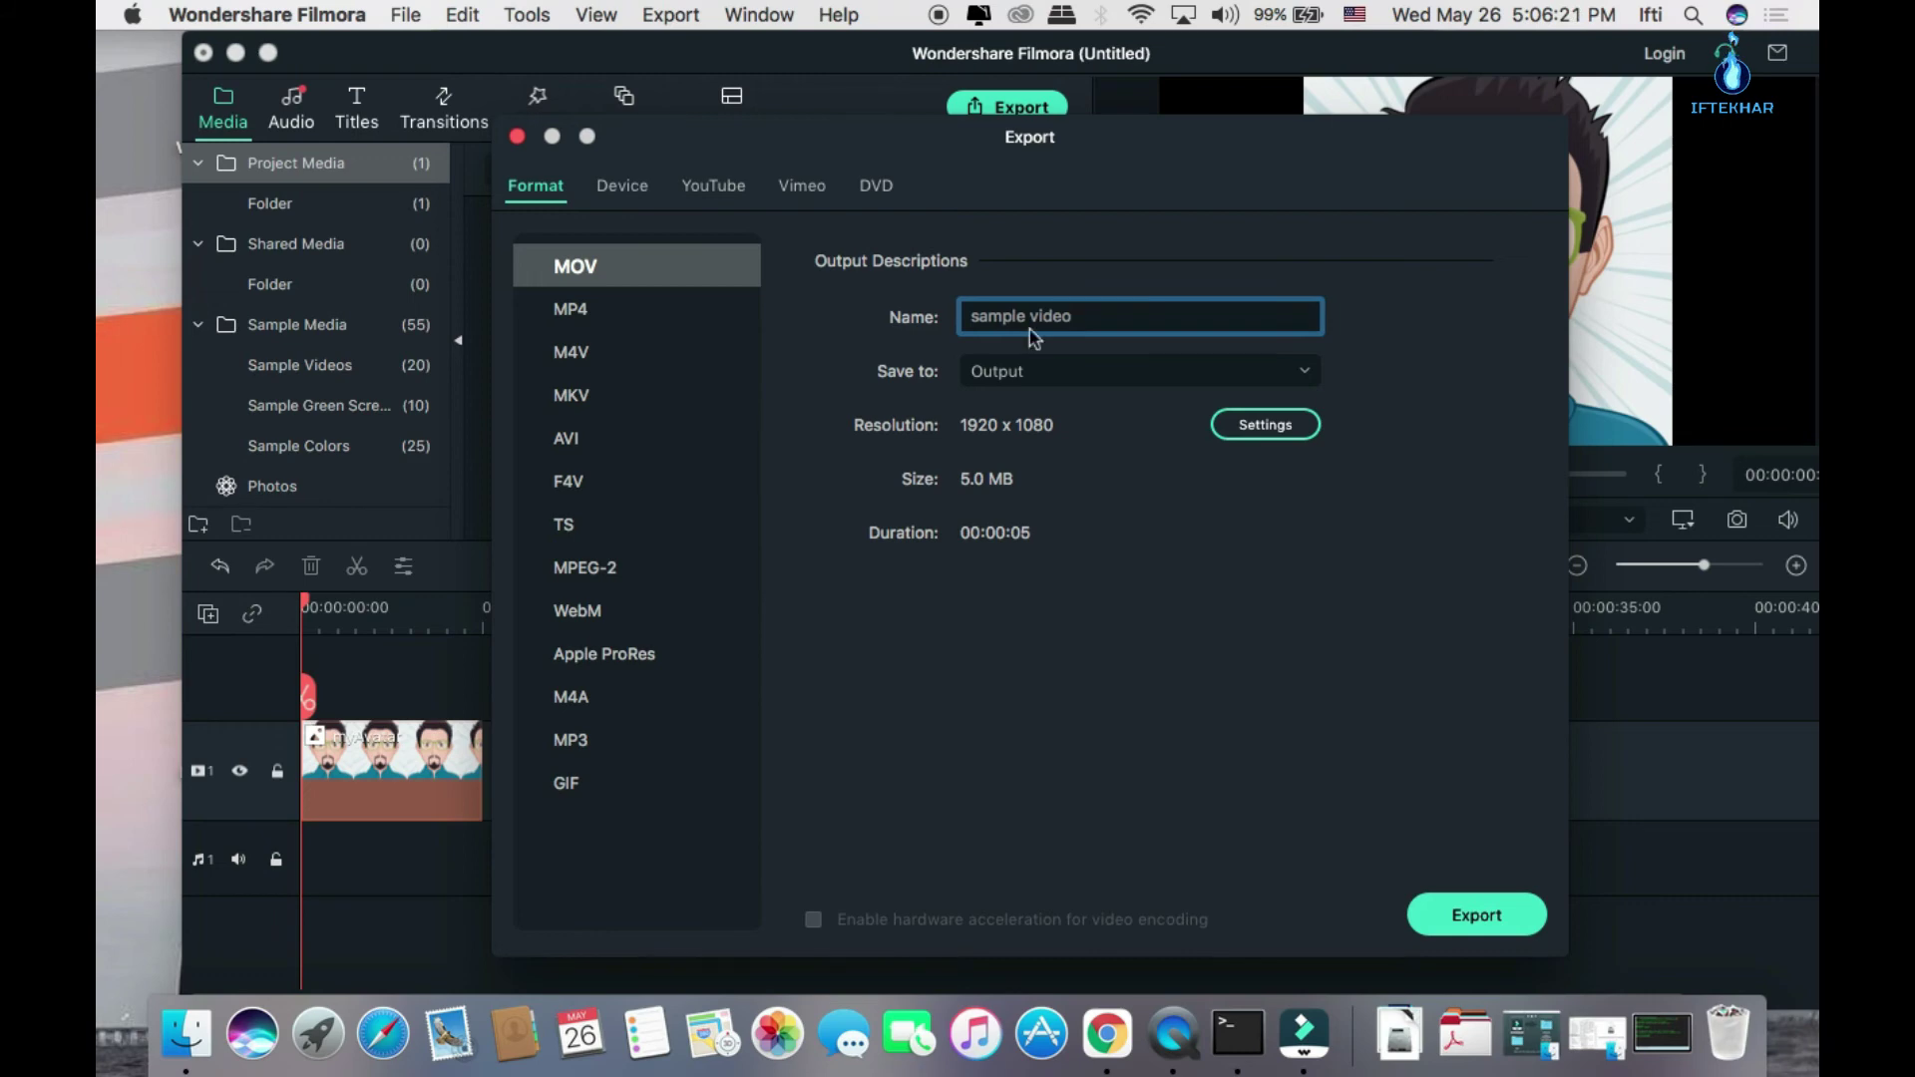
{"action": "left_click", "coordinate": [1045, 373]}
{"action": "left_click", "coordinate": [1045, 377]}
{"action": "left_click", "coordinate": [1045, 377]}
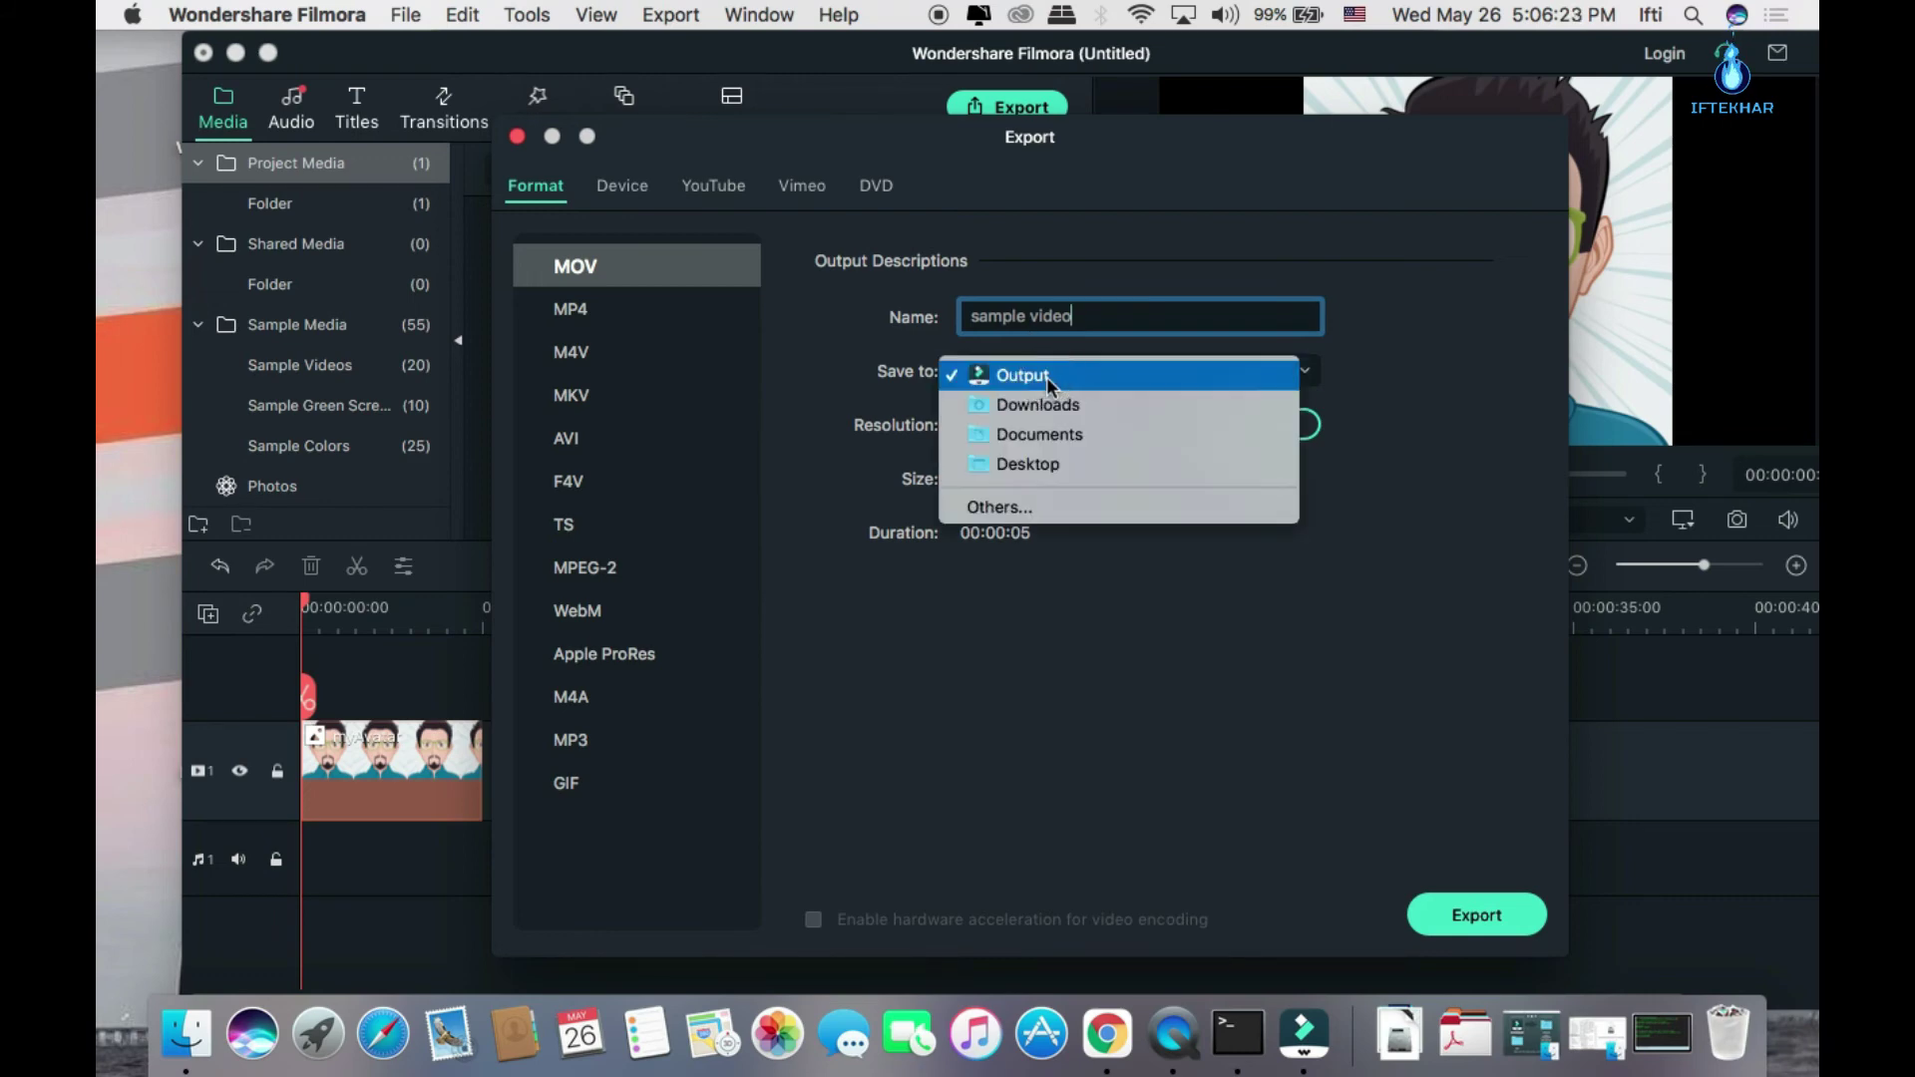
{"action": "left_click", "coordinate": [1068, 377]}
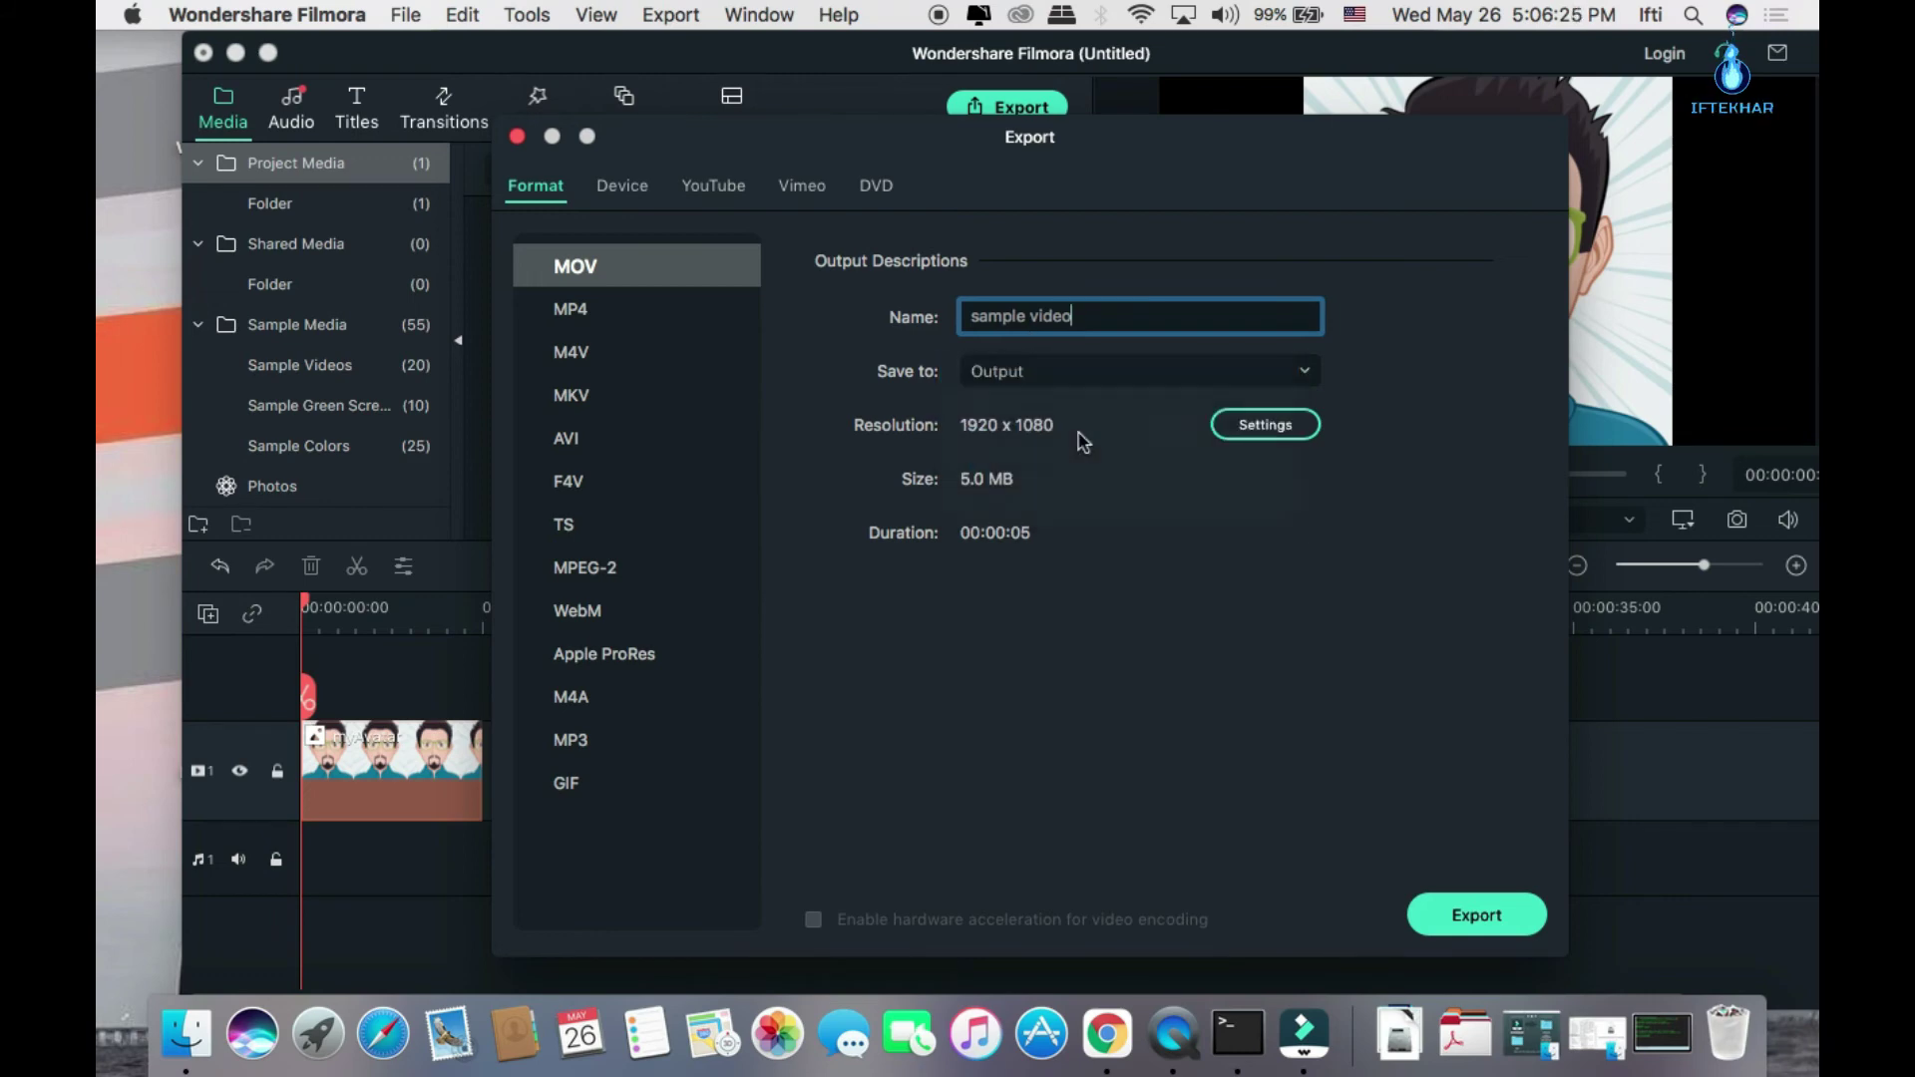
Step: Set export quality to Best and the output format to MP4
{"action": "left_click", "coordinate": [1247, 426]}
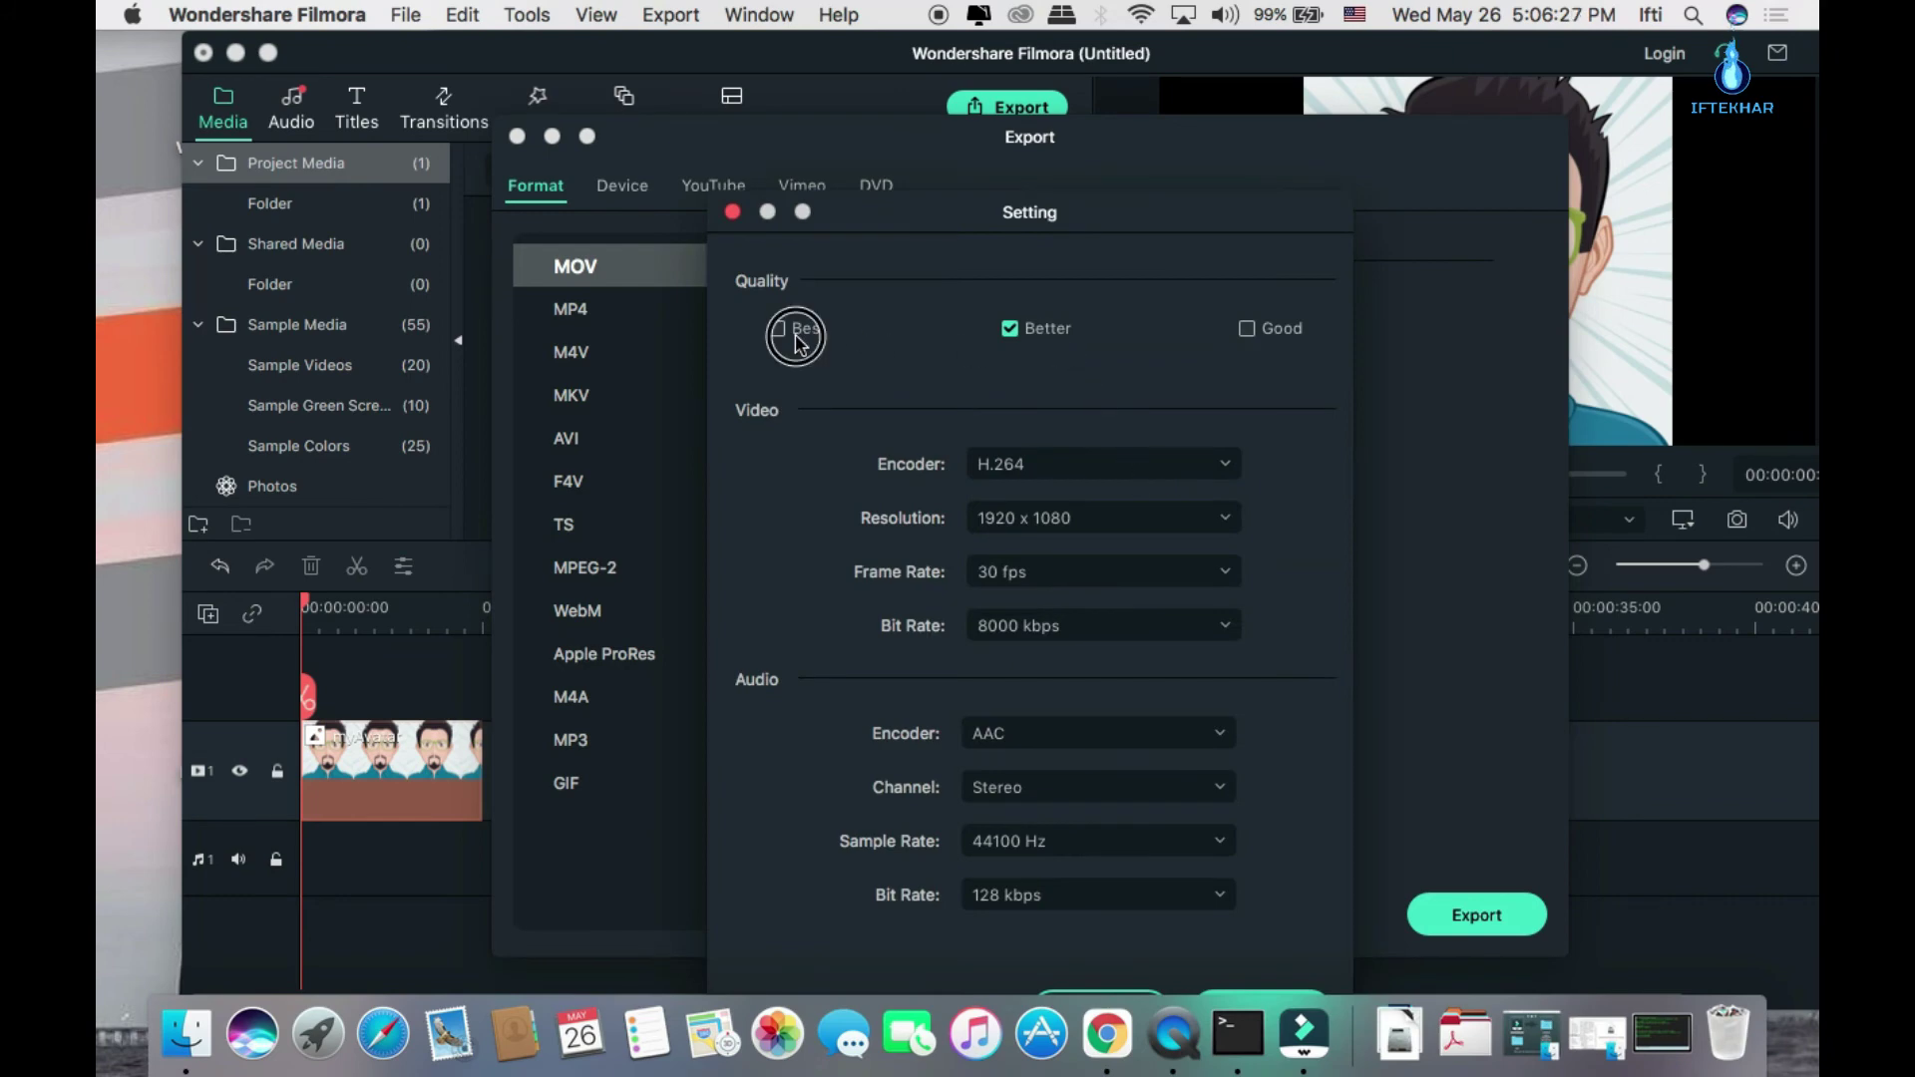
{"action": "left_click", "coordinate": [797, 341]}
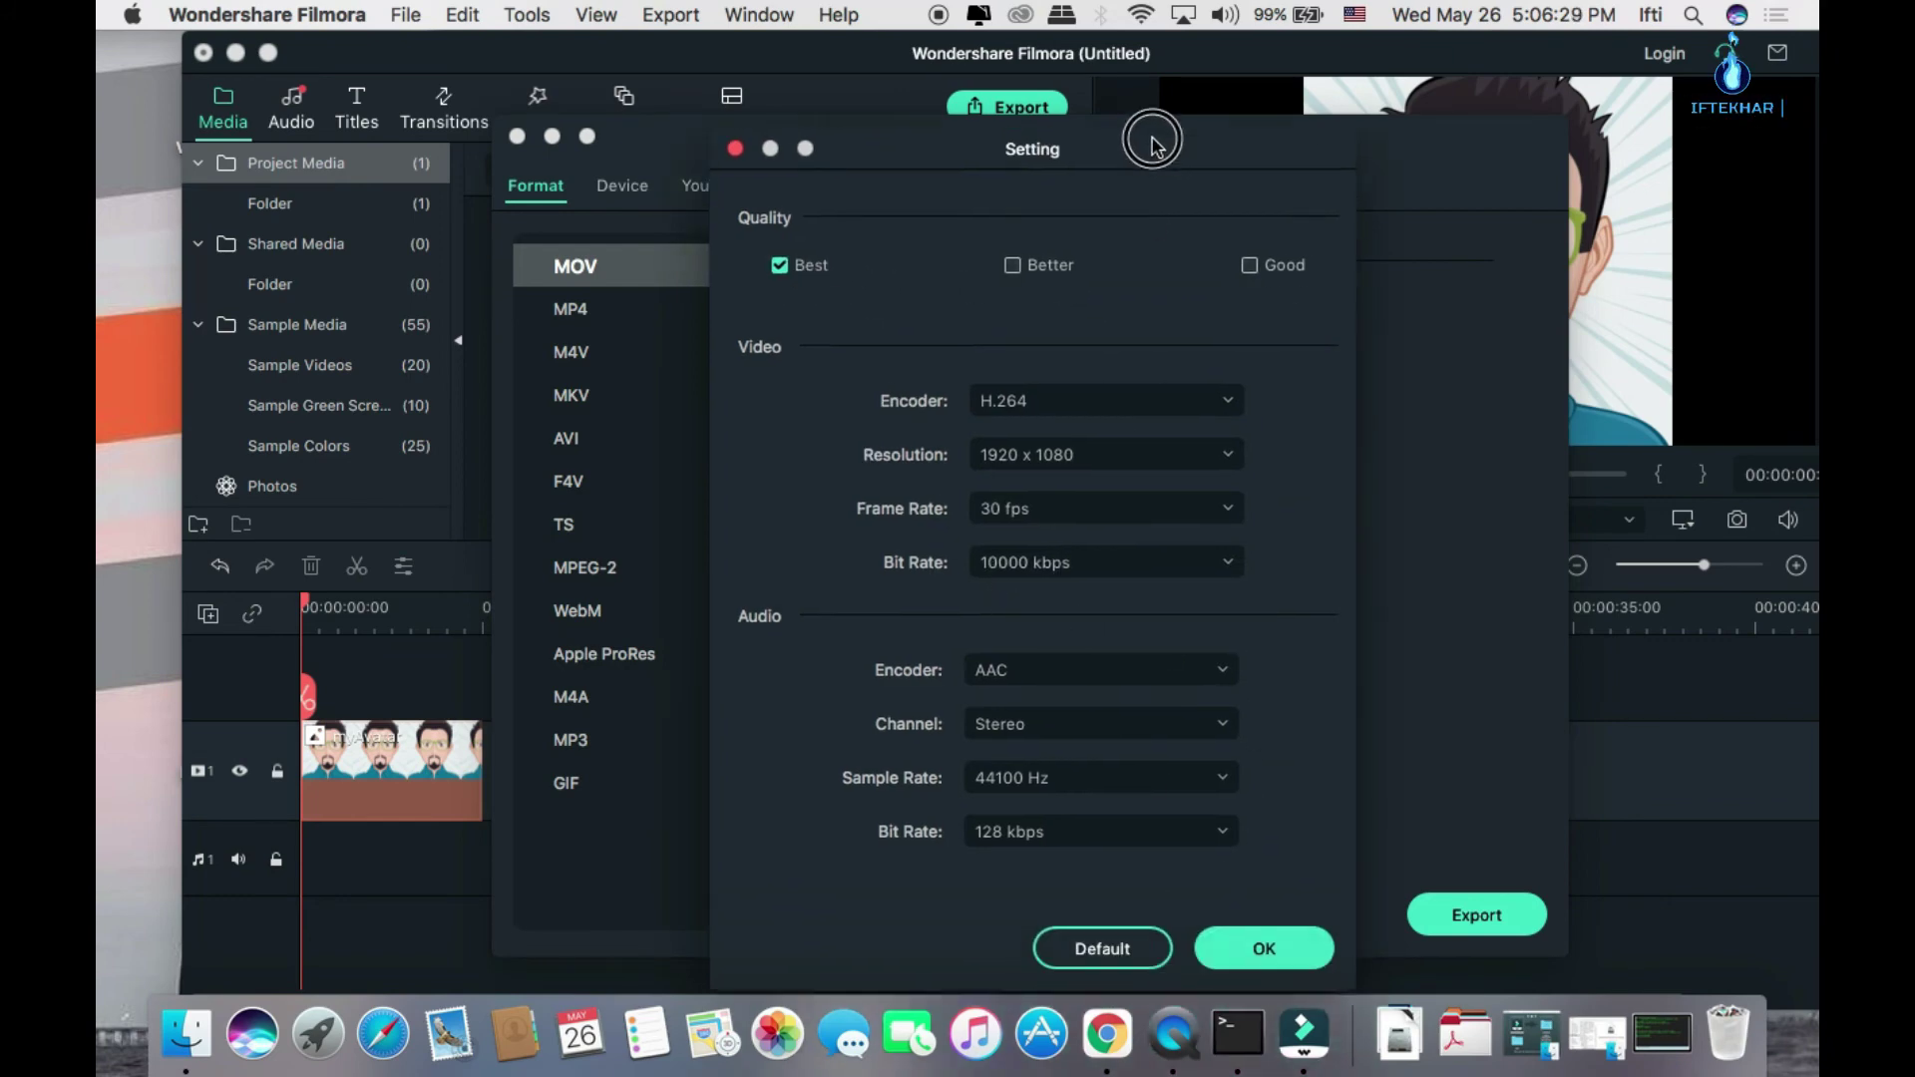
{"action": "left_click", "coordinate": [1255, 934]}
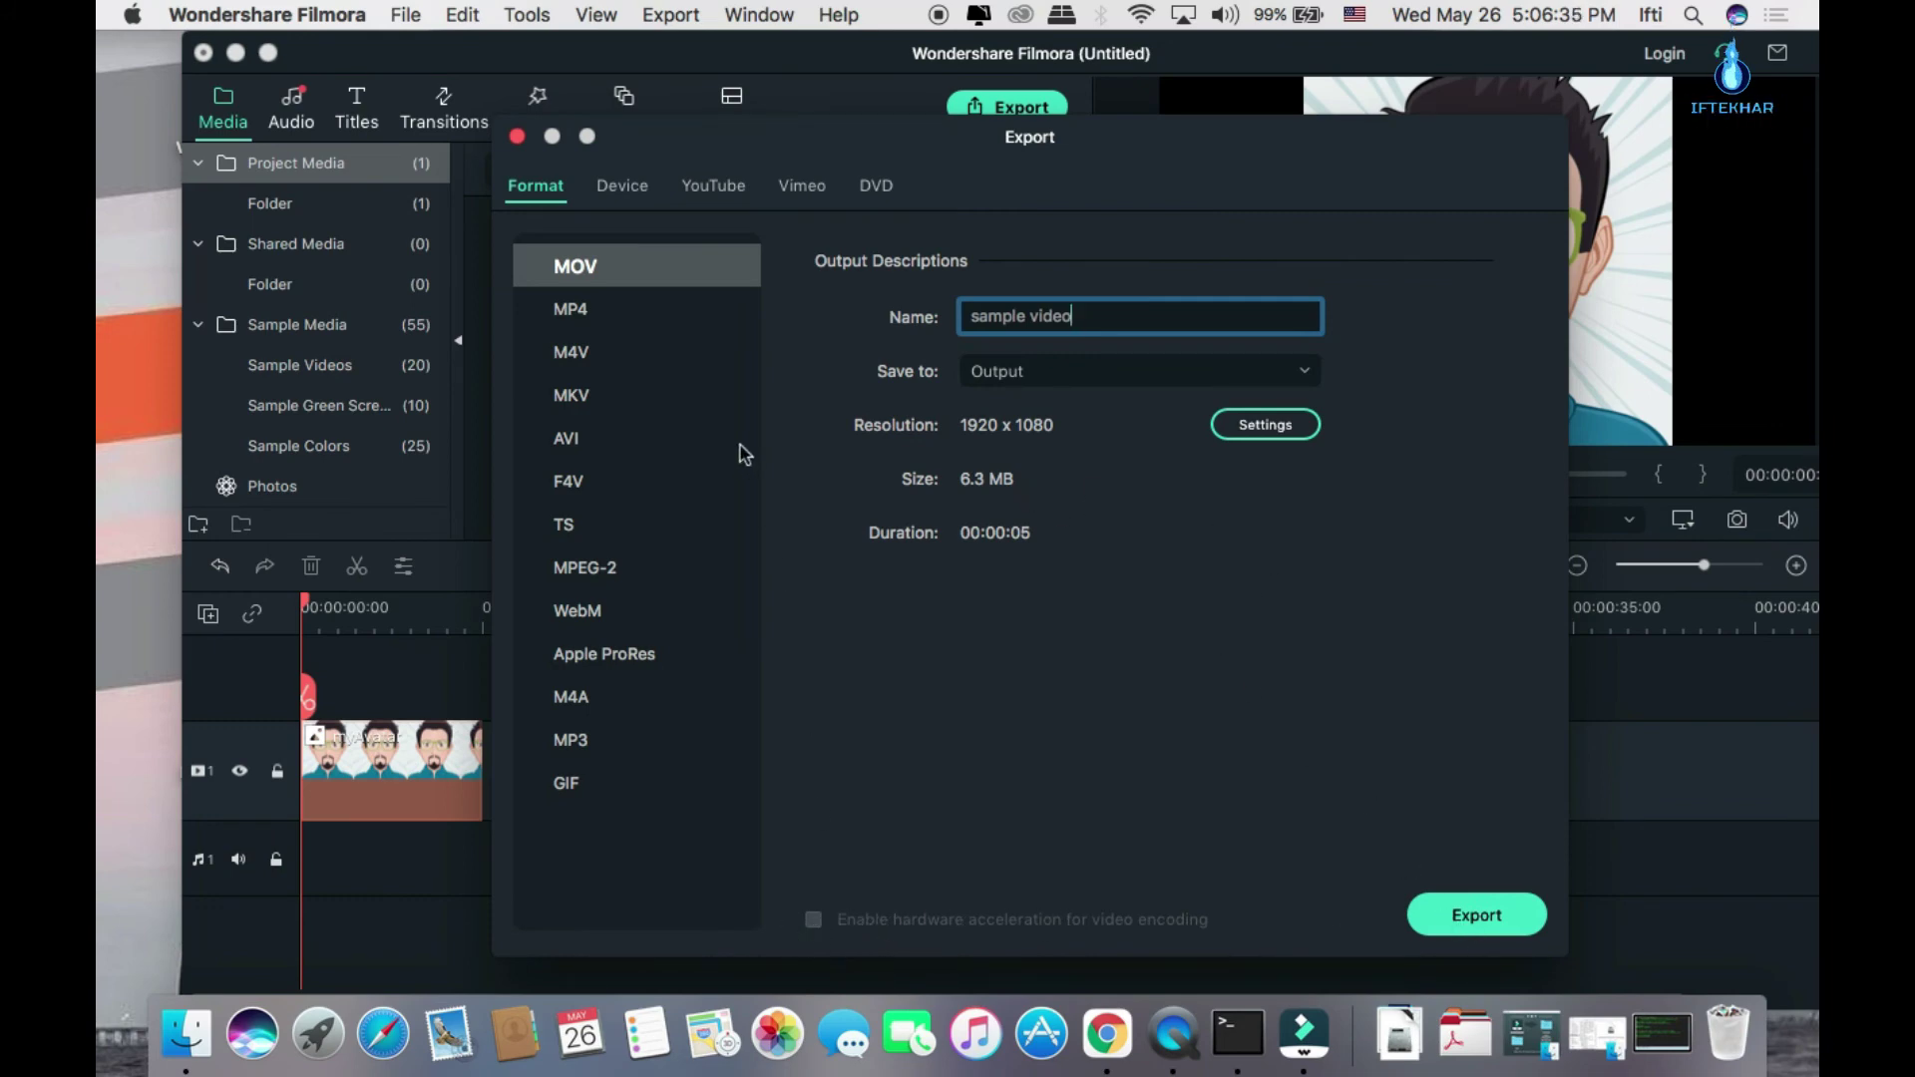
{"action": "left_click", "coordinate": [637, 308]}
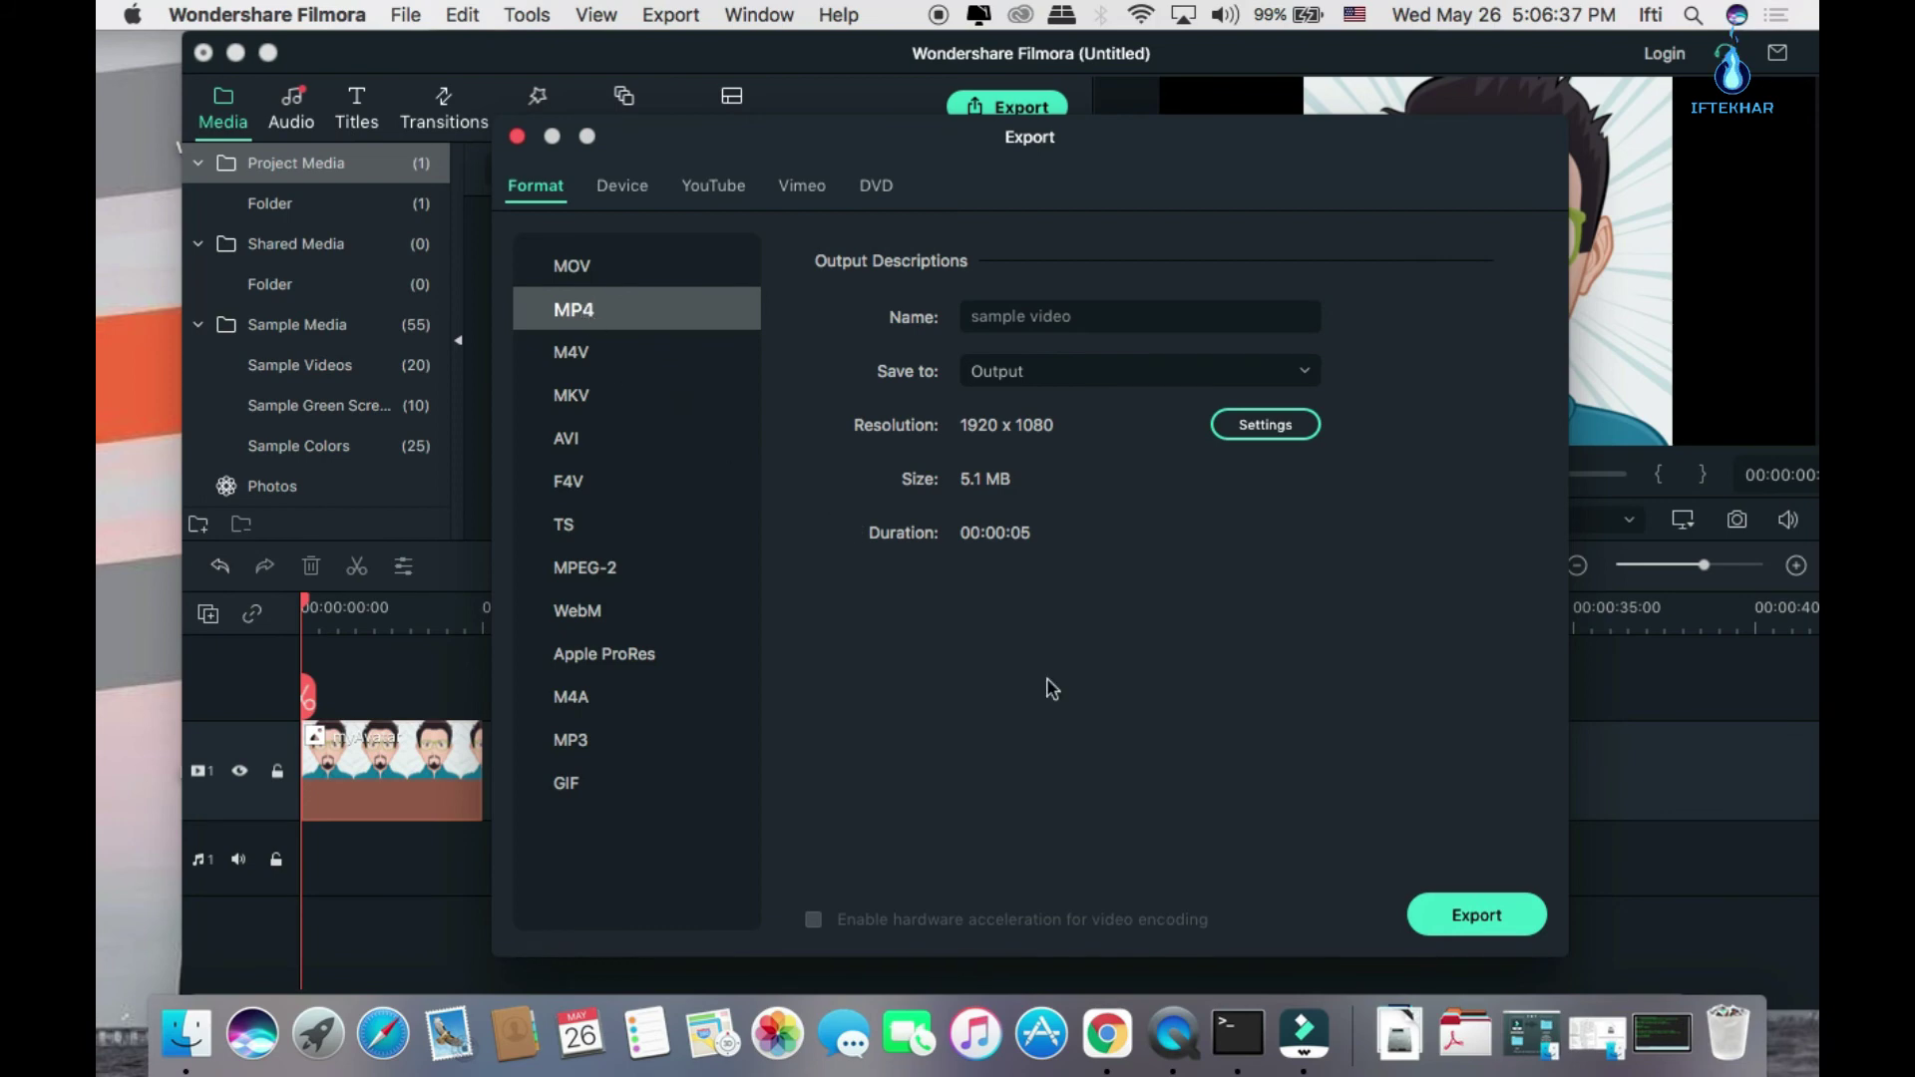
Step: Export the video, then open sample video.mp4 from the Output folder in QuickTime
{"action": "left_click", "coordinate": [1465, 919]}
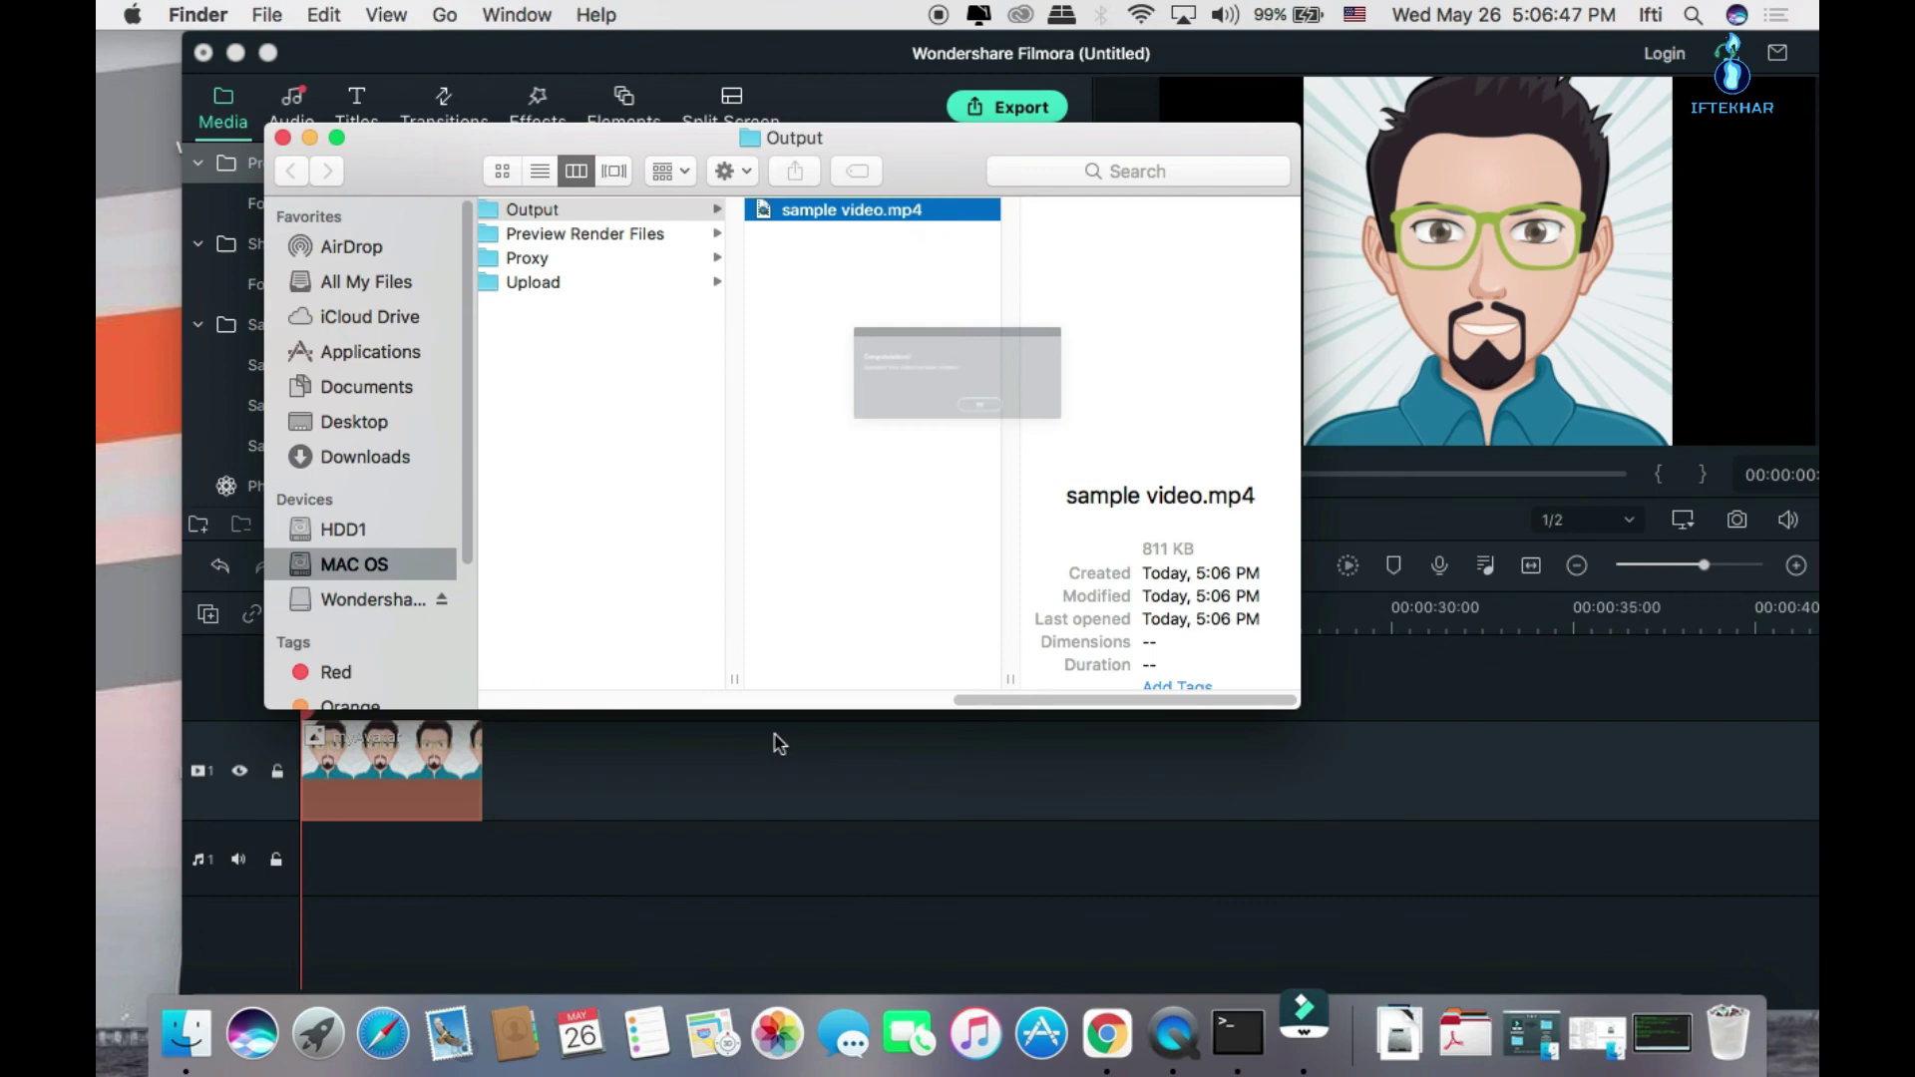
{"action": "left_click", "coordinate": [1189, 478]}
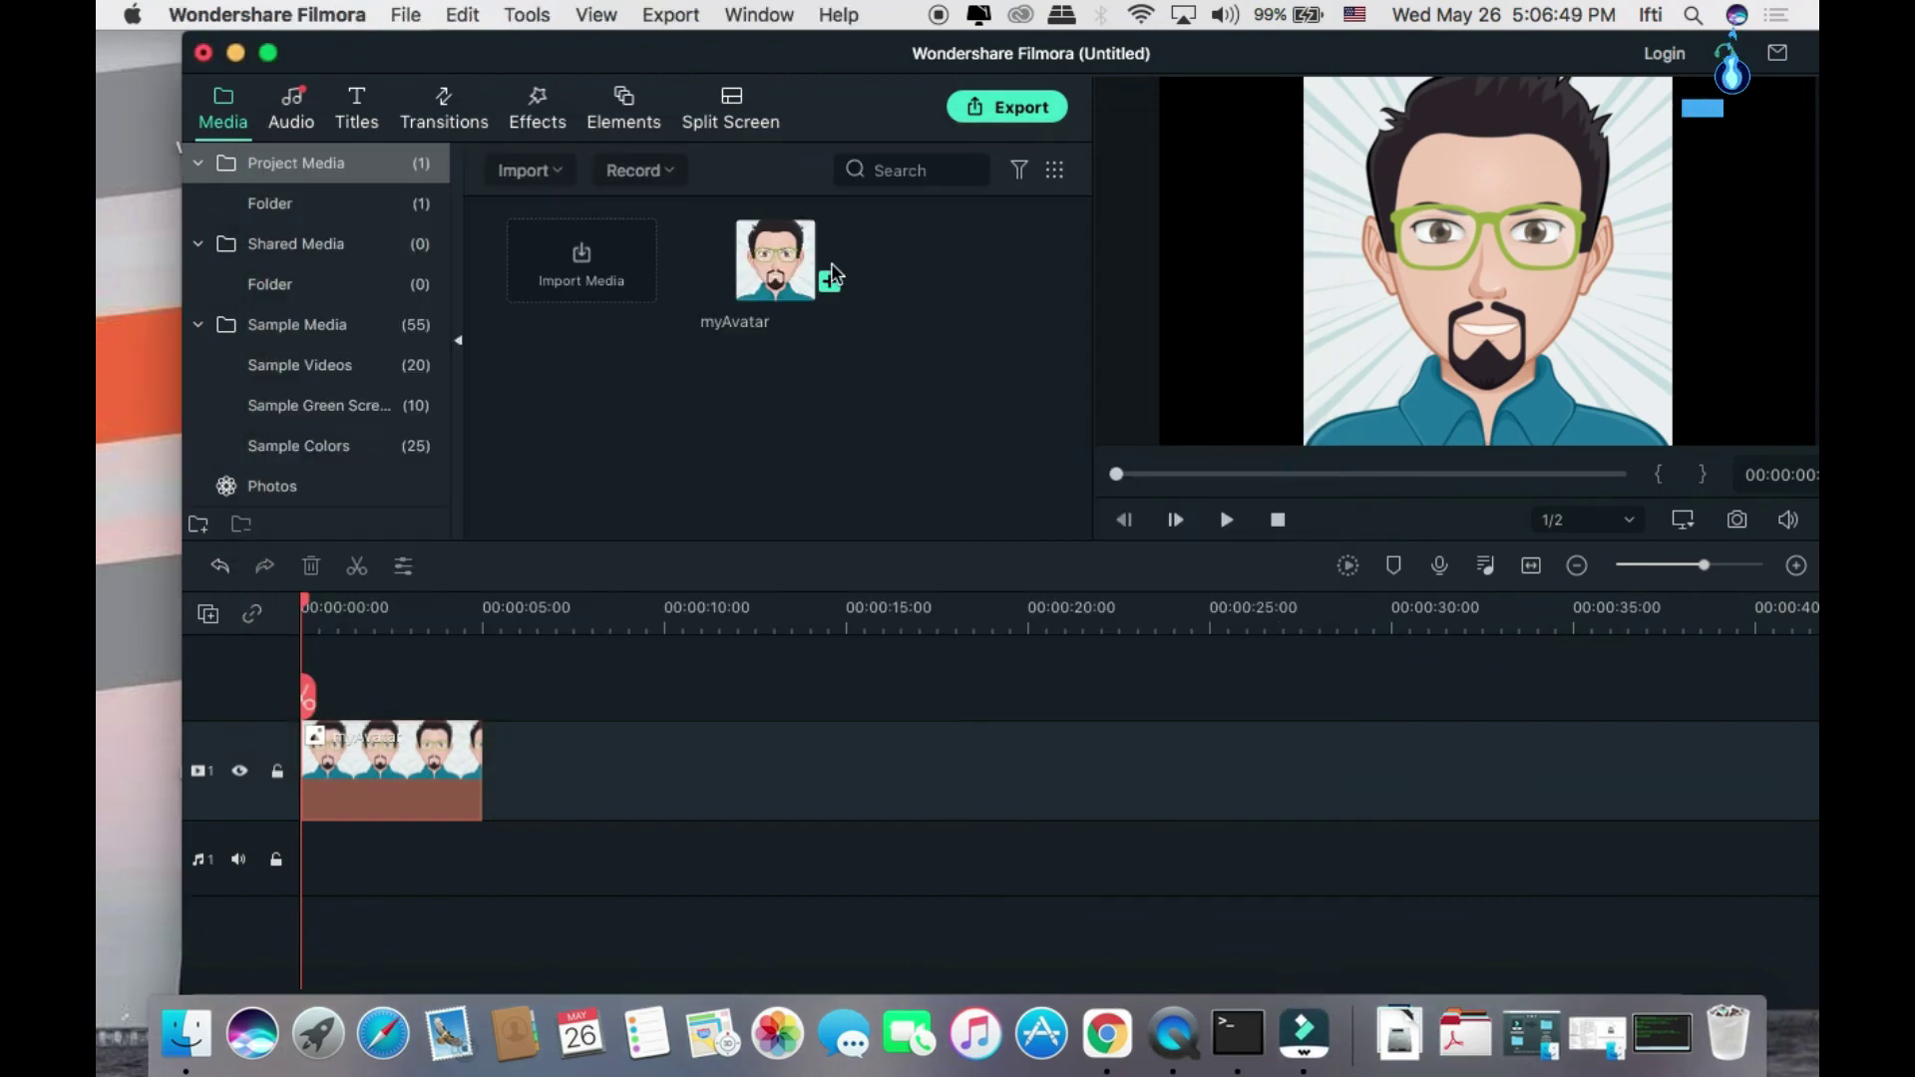
{"action": "left_click", "coordinate": [186, 1034]}
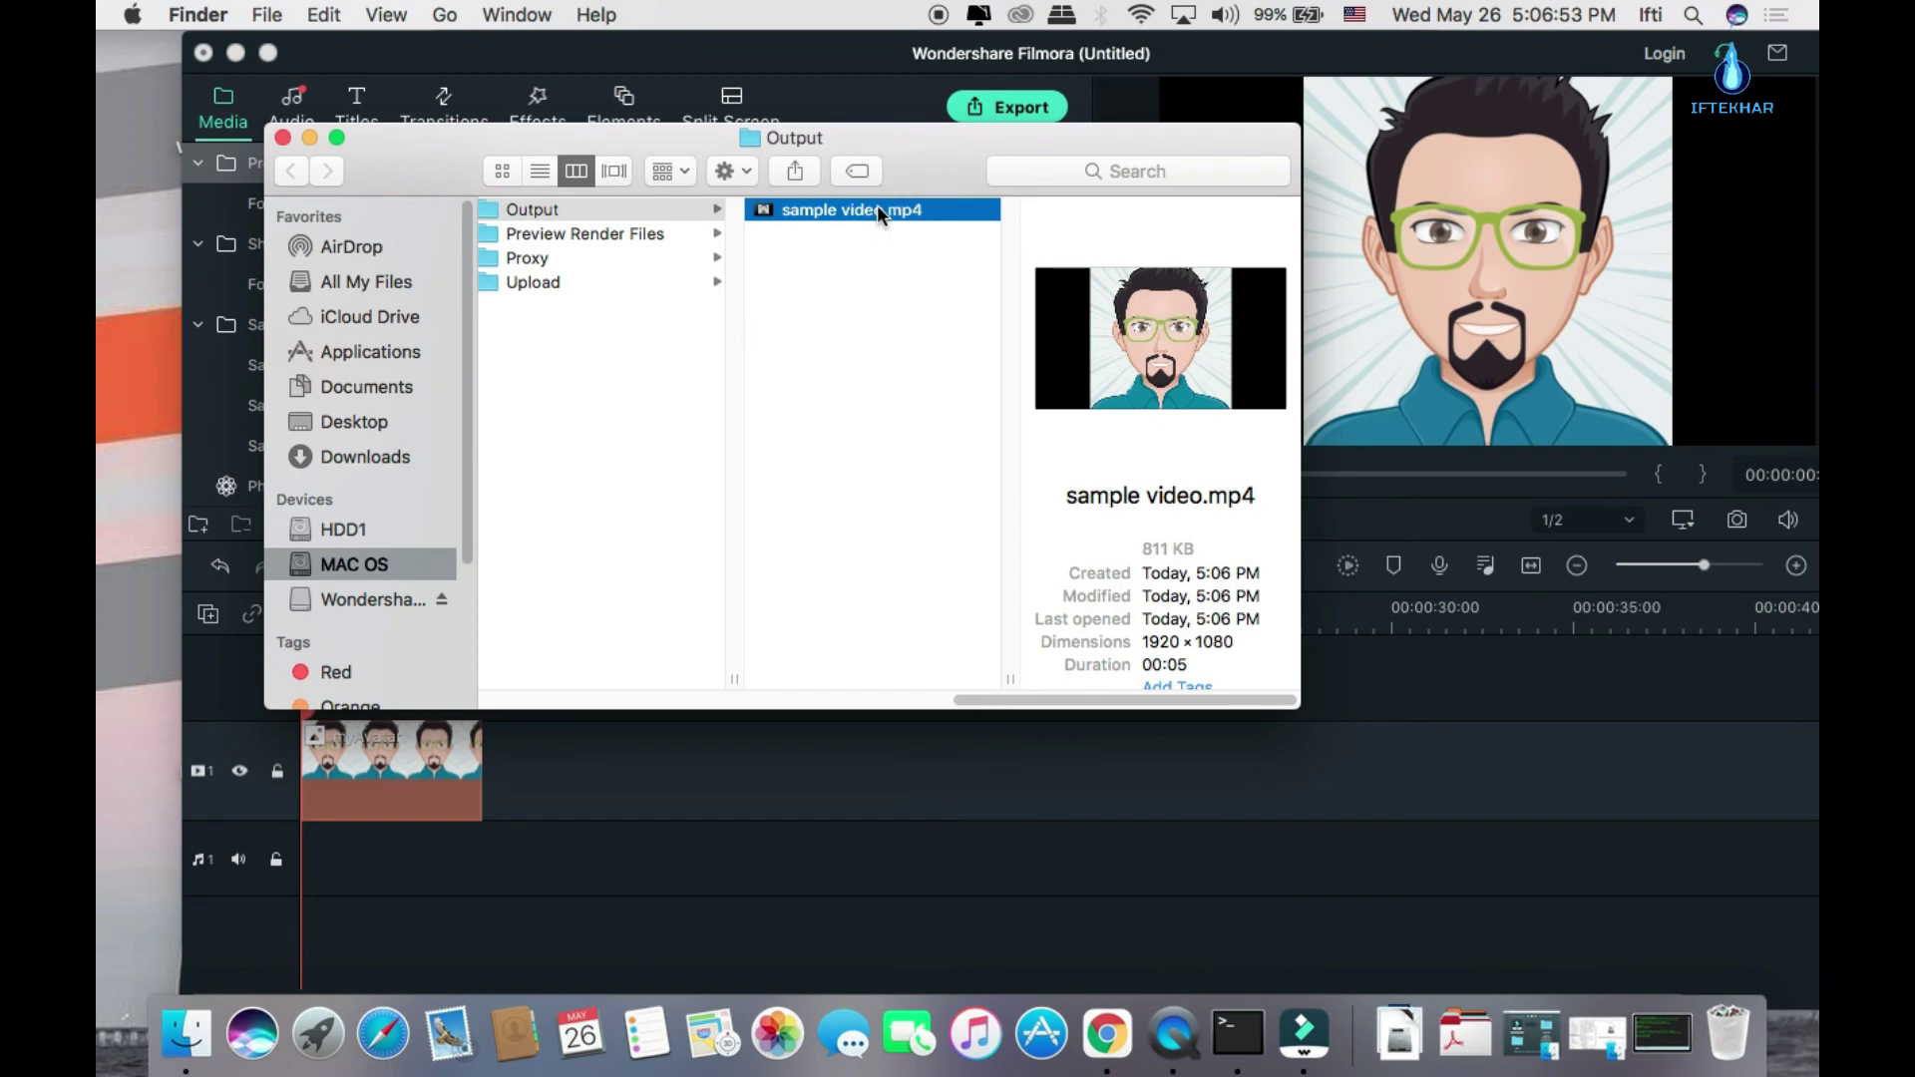
{"action": "left_click", "coordinate": [928, 284]}
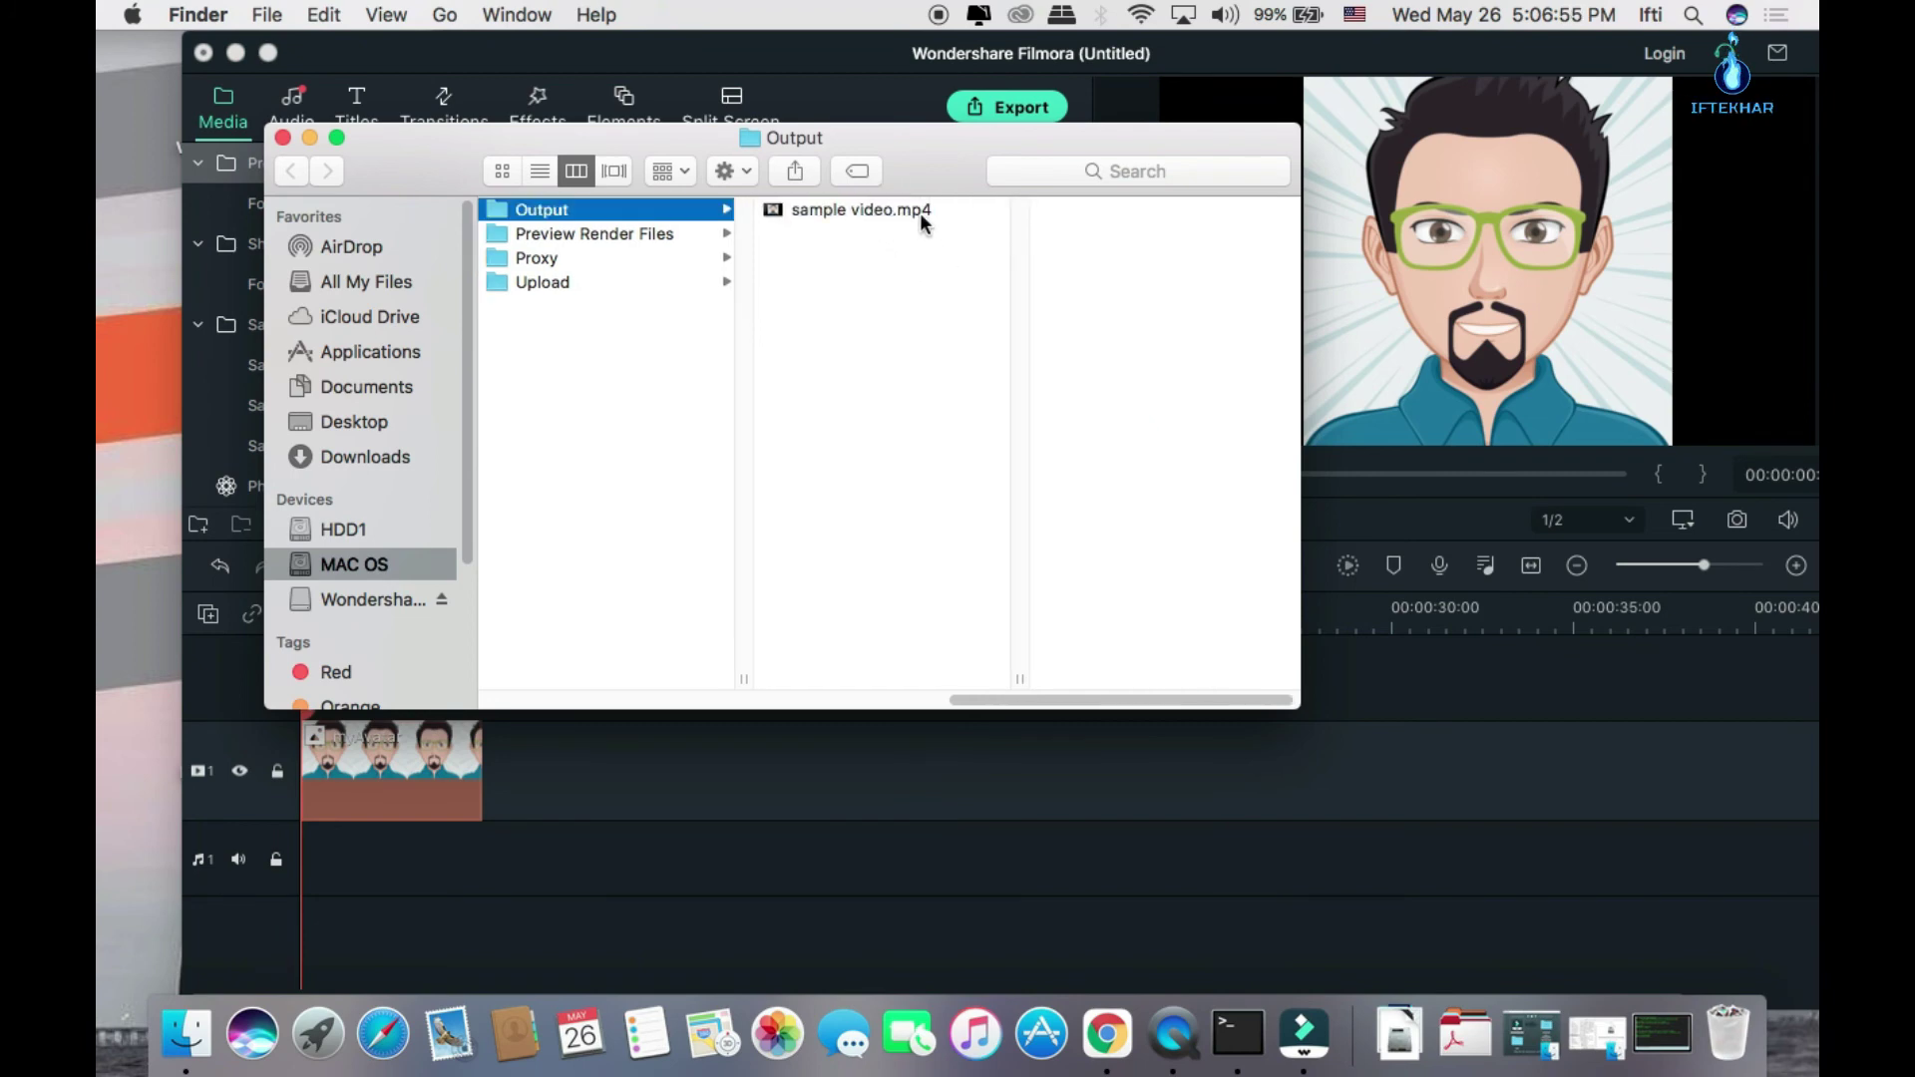
{"action": "double_click", "coordinate": [911, 208]}
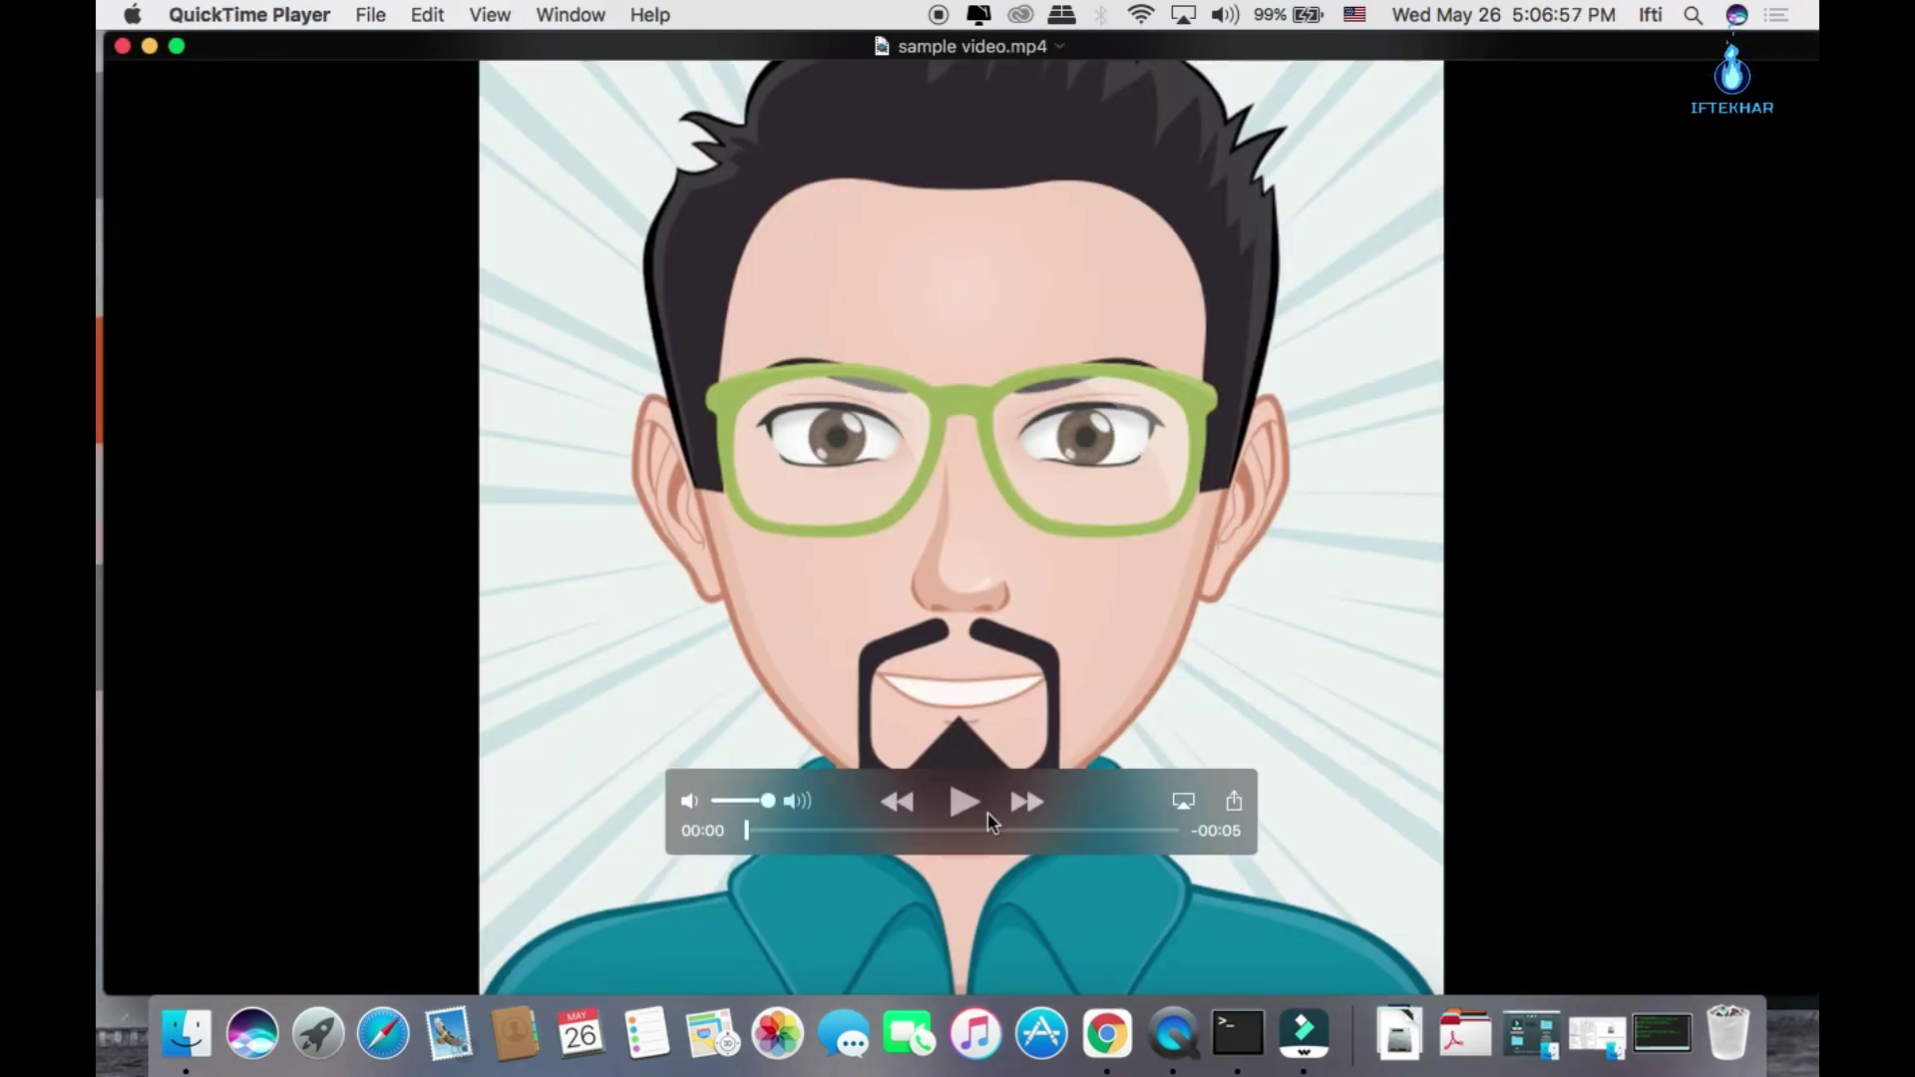
Step: Play sample video.mp4 through its 5 seconds, then Clean Up the desktop icons
{"action": "left_click", "coordinate": [959, 801]}
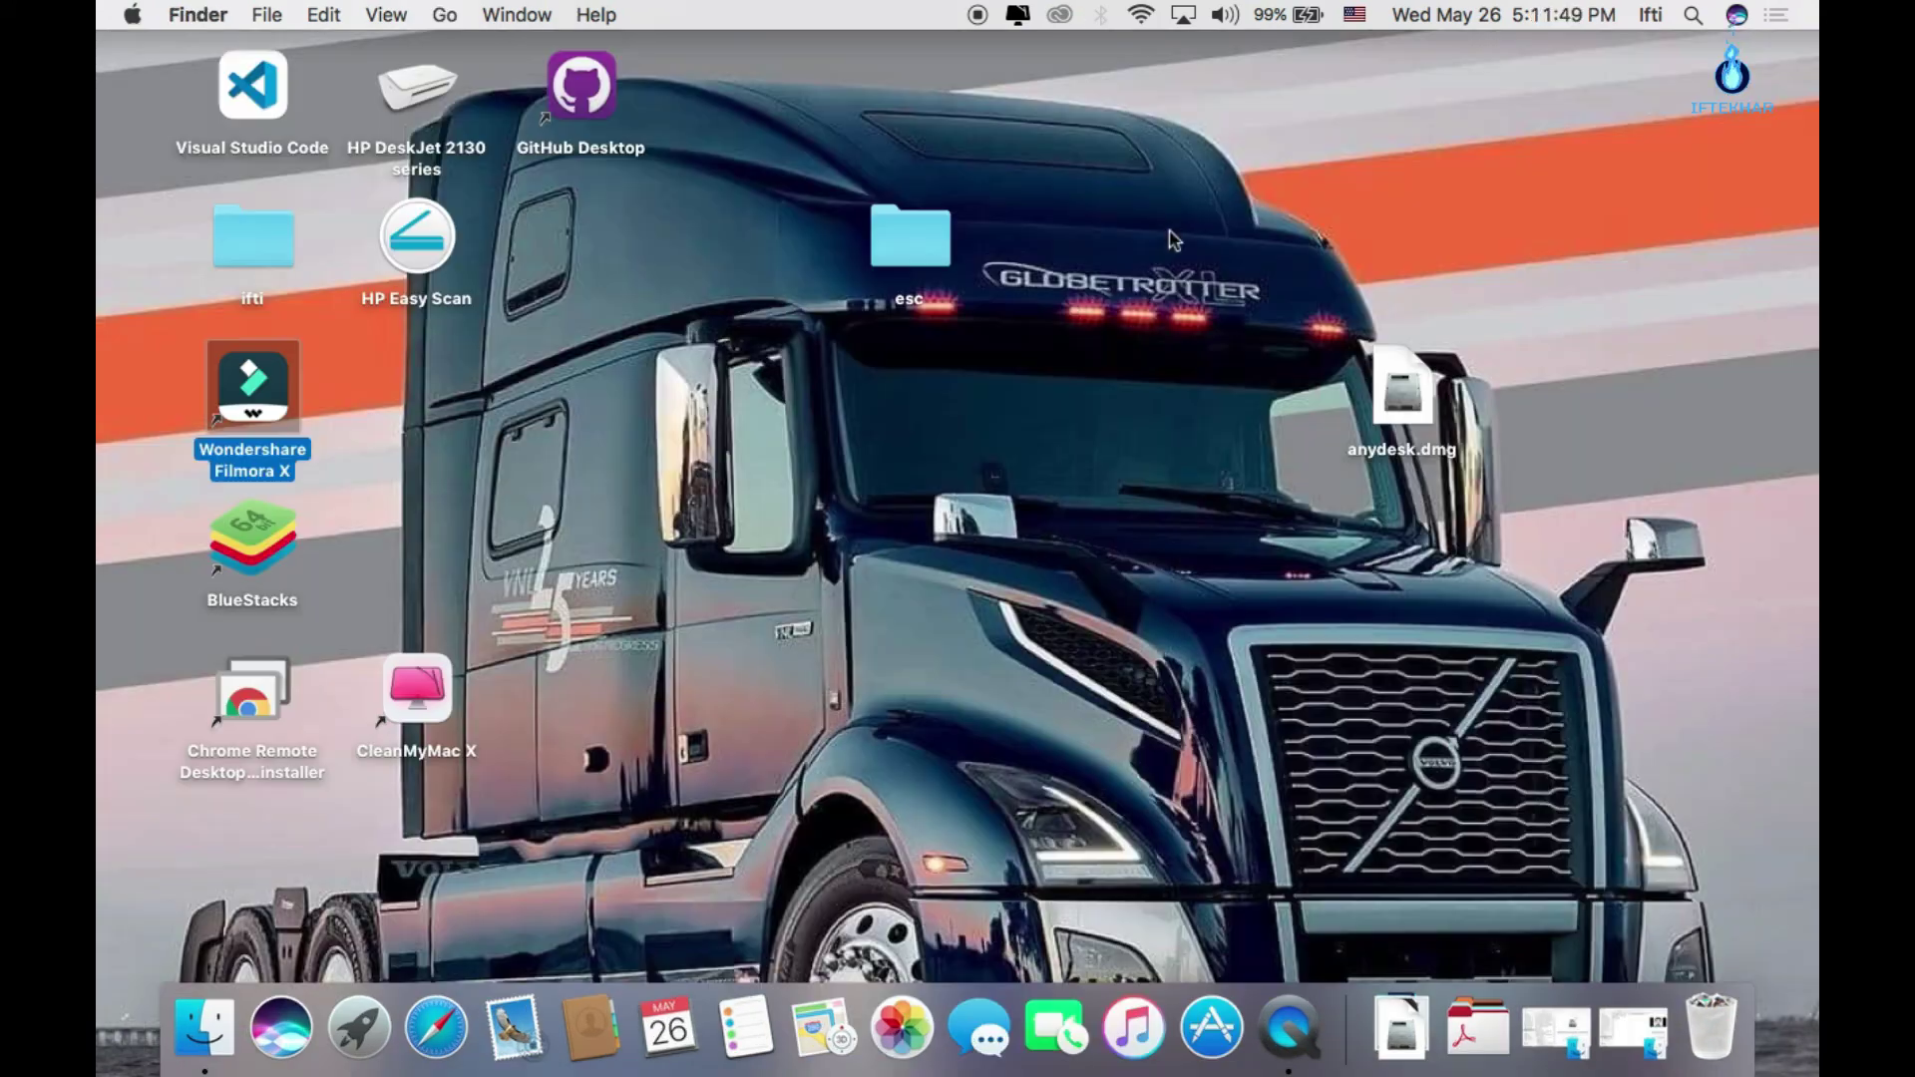
{"action": "left_click_drag", "start_coordinate": [1175, 212], "coordinate": [1215, 274]}
{"action": "right_click", "coordinate": [1209, 267]}
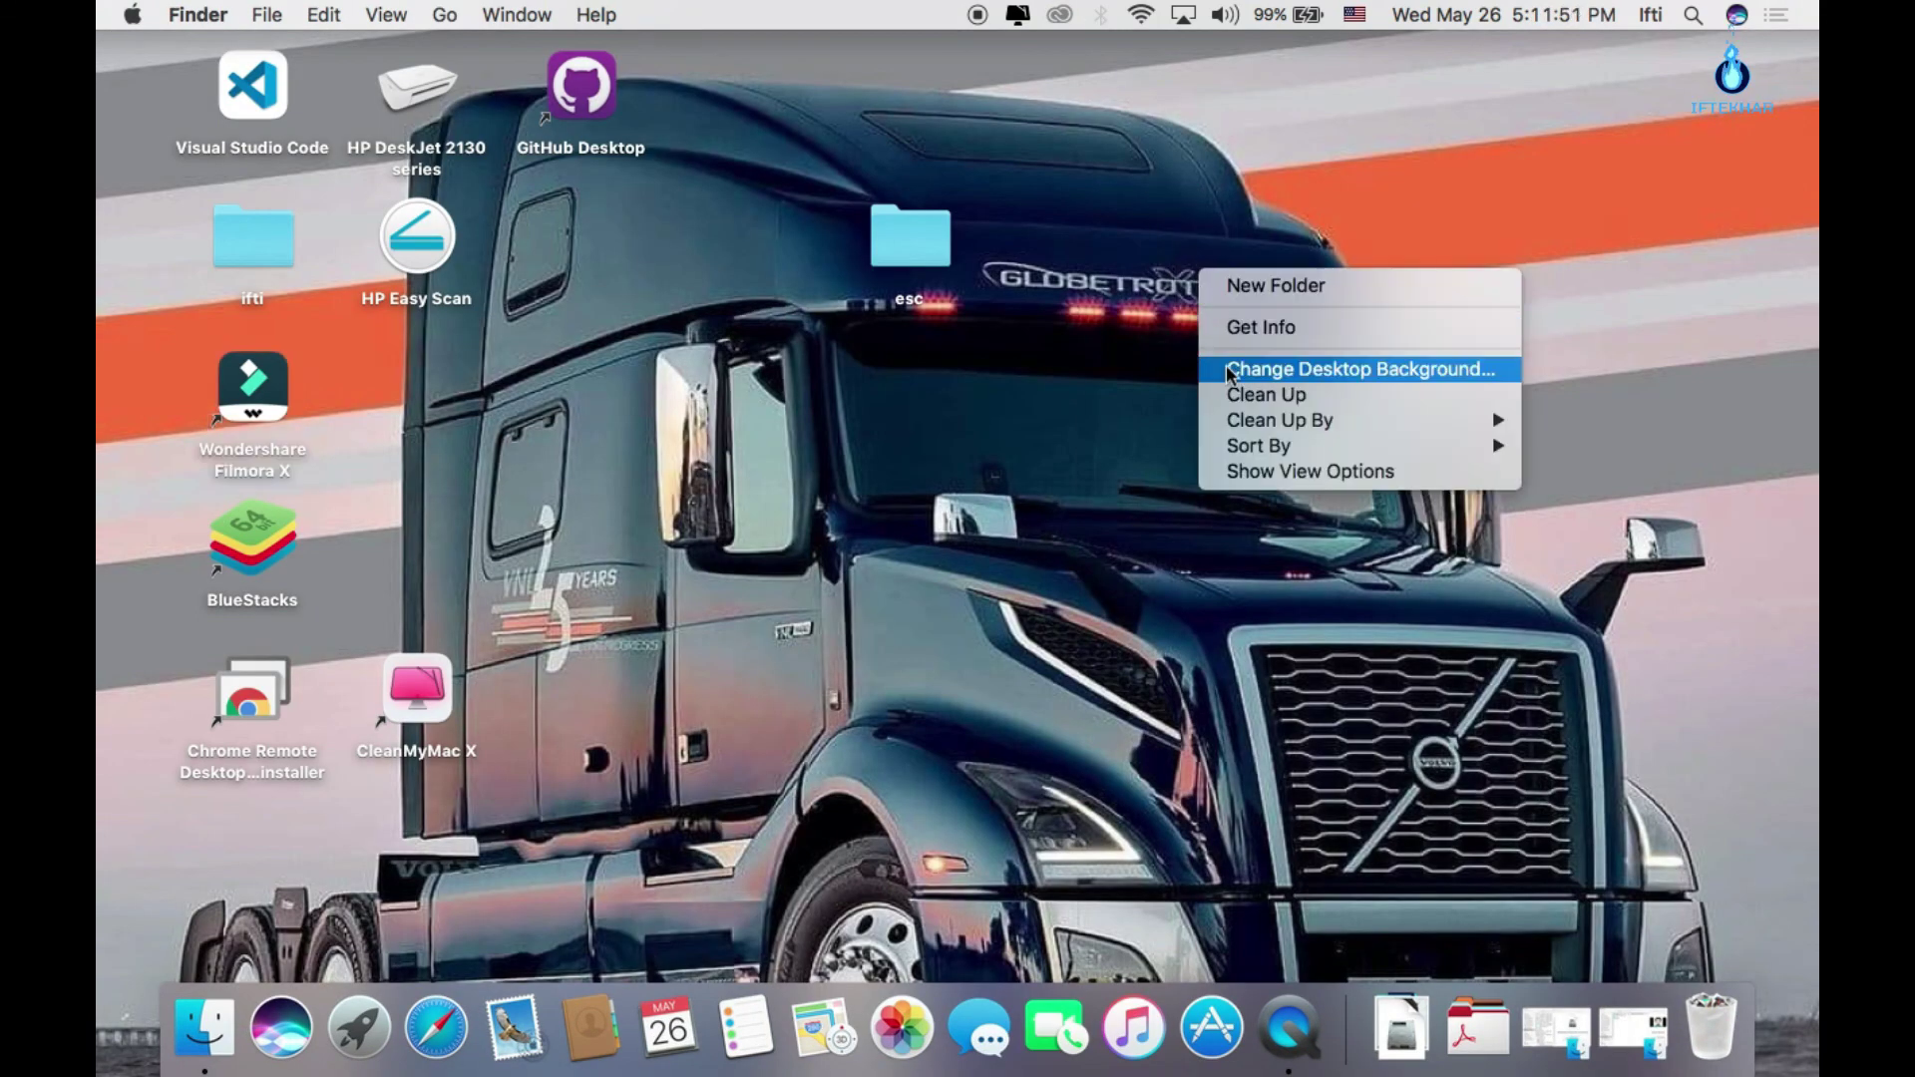
{"action": "left_click", "coordinate": [1252, 396]}
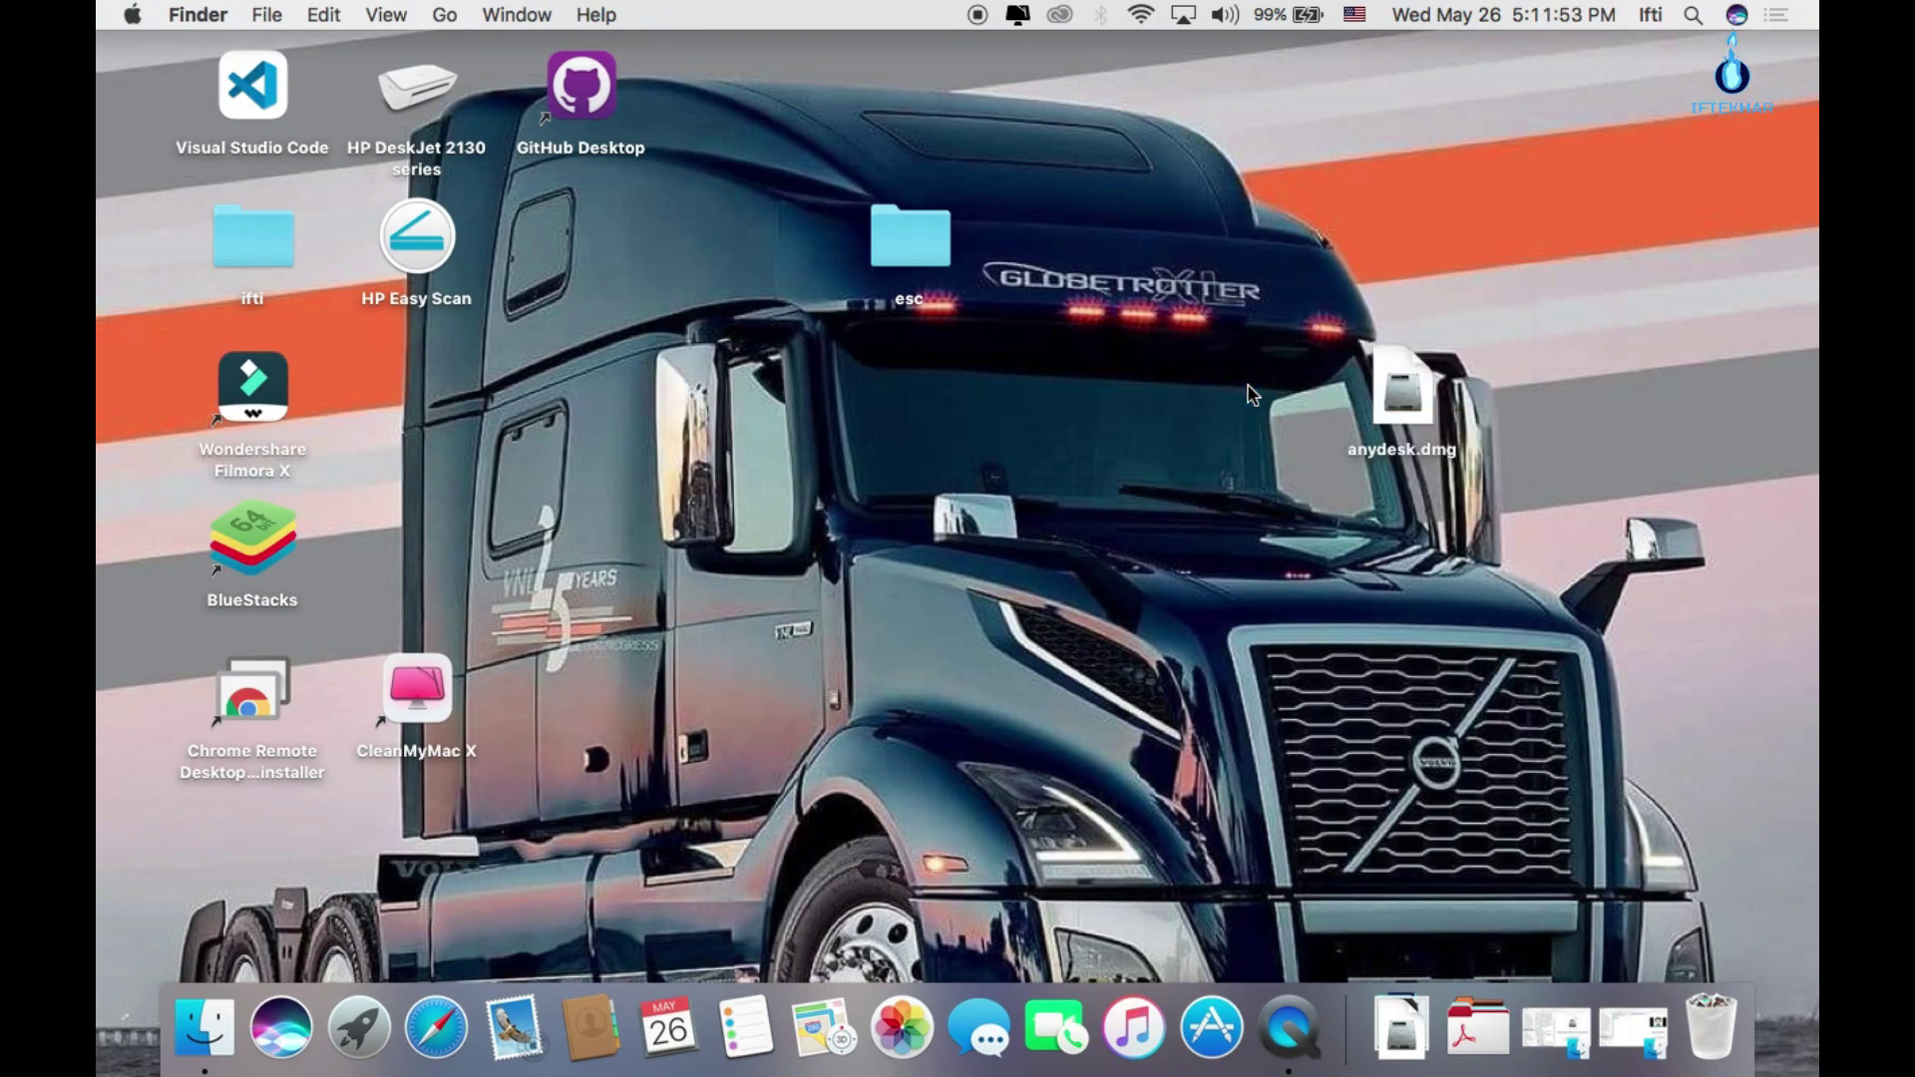
{"action": "right_click", "coordinate": [1224, 367]}
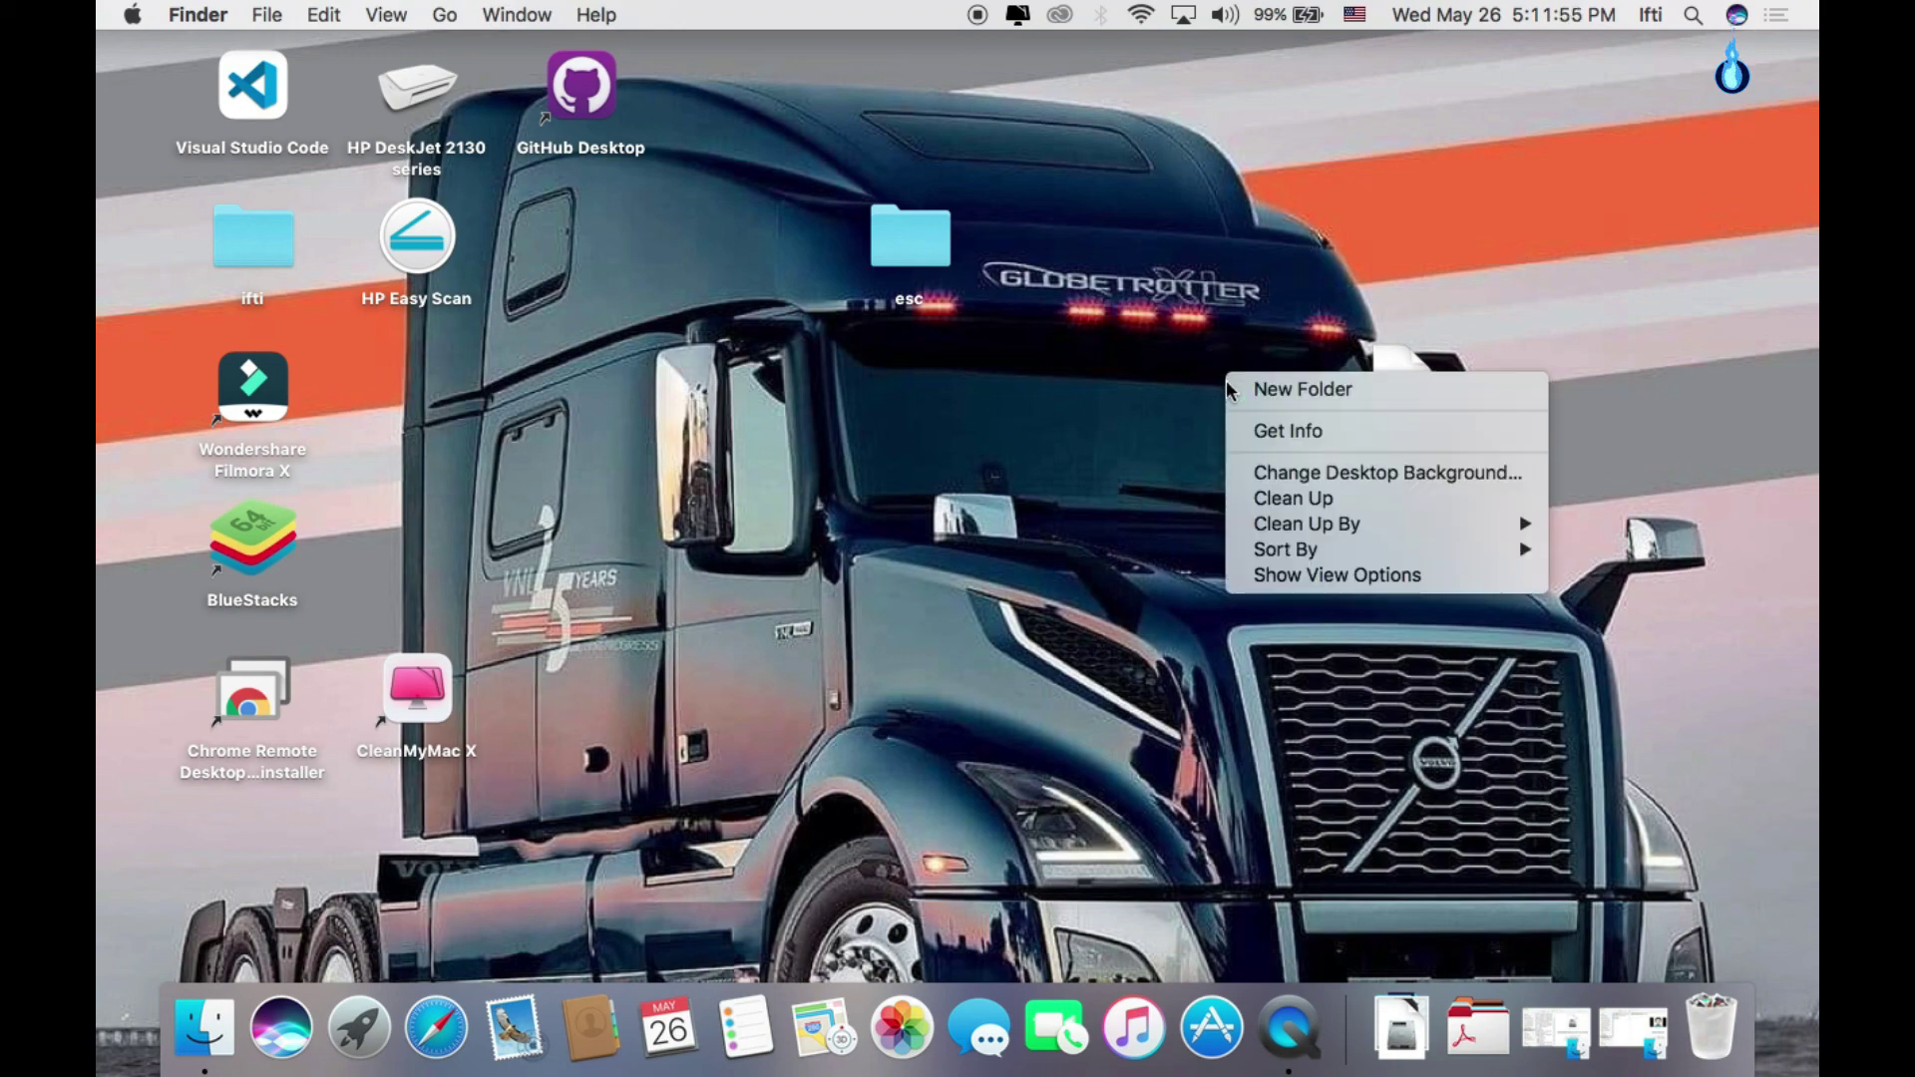
{"action": "left_click", "coordinate": [1241, 498]}
{"action": "right_click", "coordinate": [888, 407]}
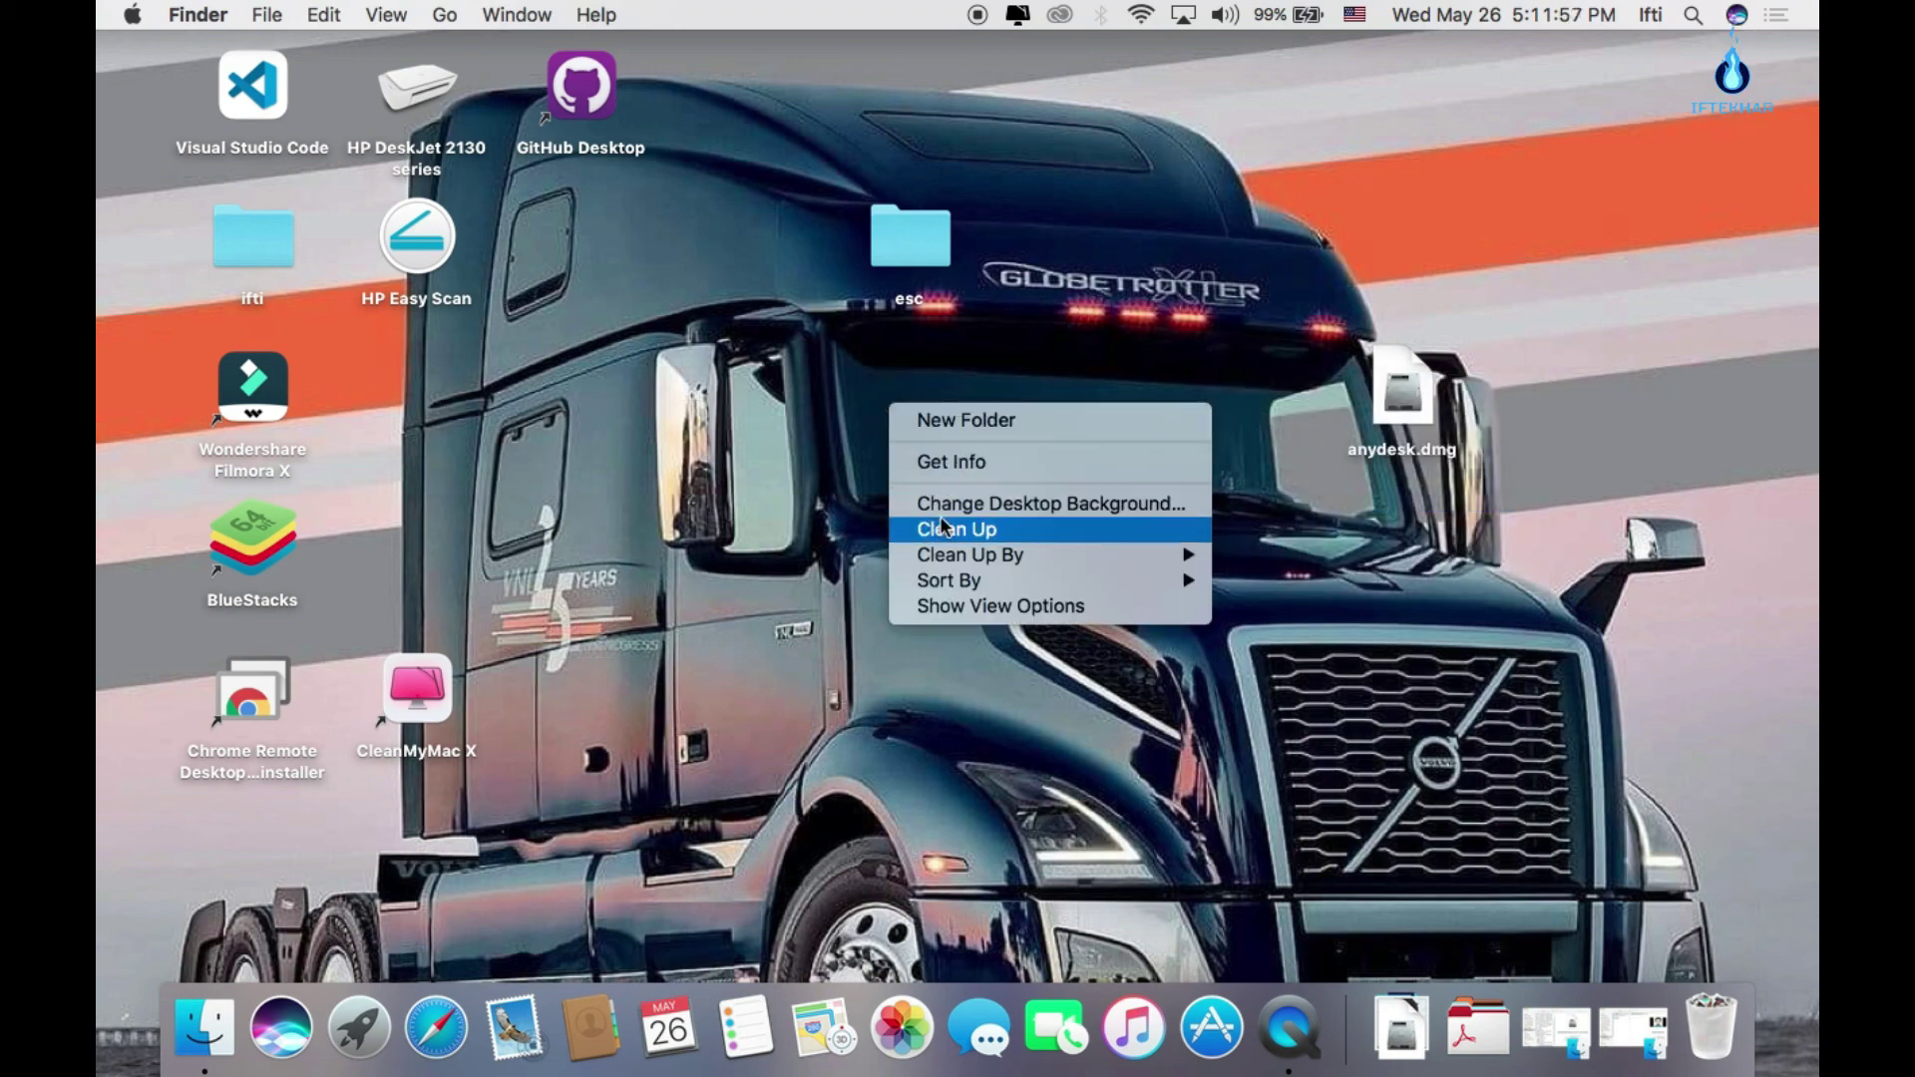